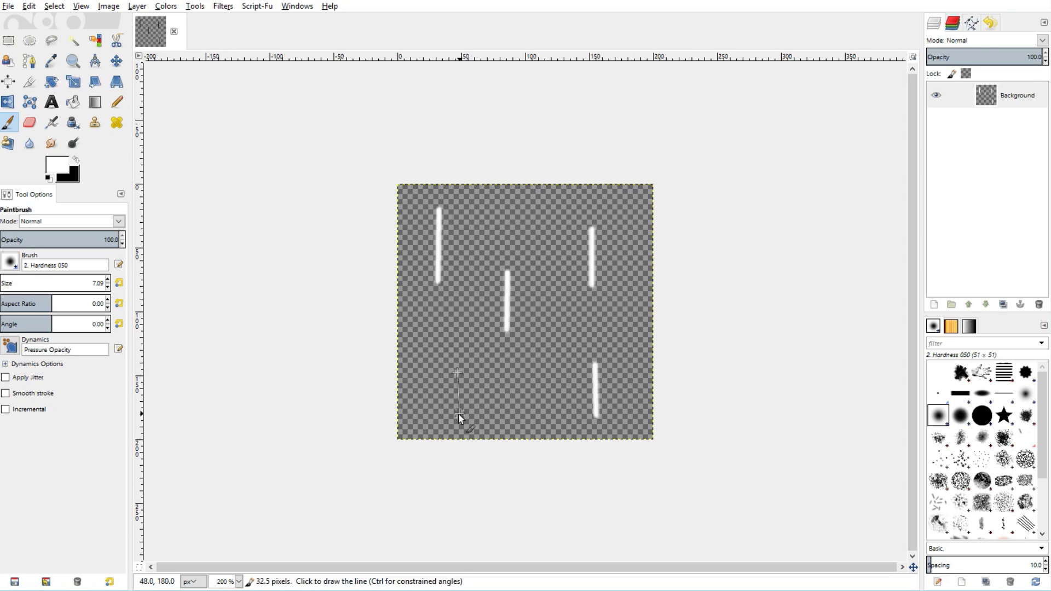
# Finish the bottom-left white streak and paint a short streak below centre, undoing a stray dot.
pyautogui.keyDown('shift'); pyautogui.click(454, 418); pyautogui.keyUp('shift')
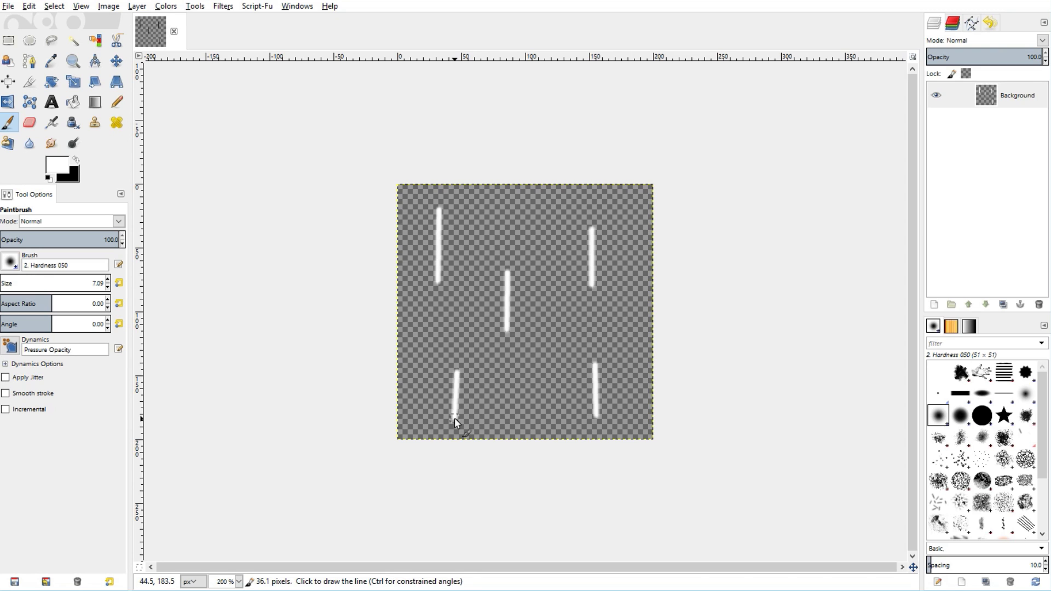
pyautogui.click(530, 369)
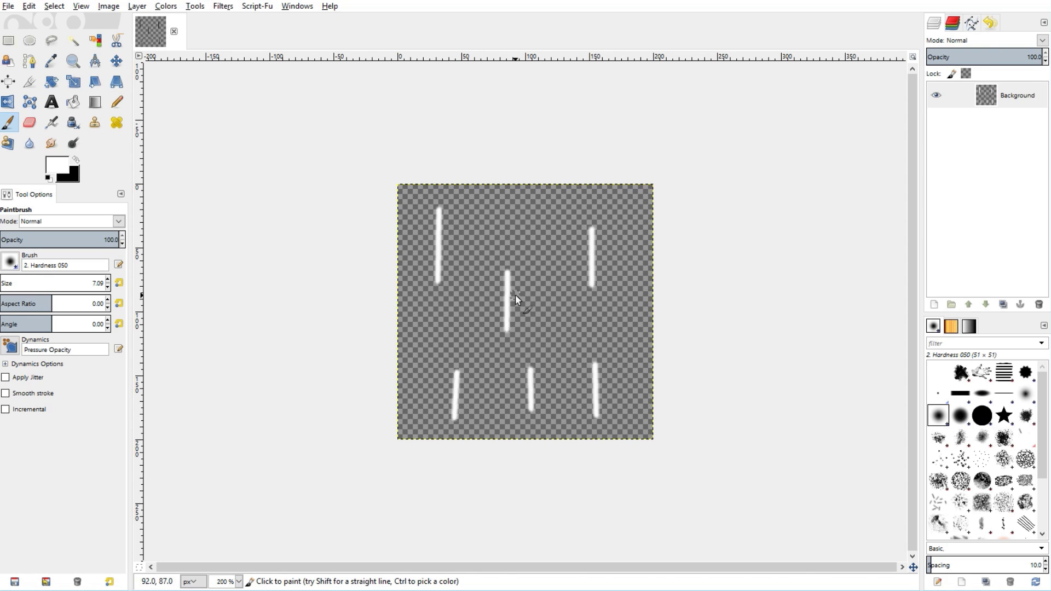
pyautogui.hotkey('ctrl', 'z')
pyautogui.press('shift')
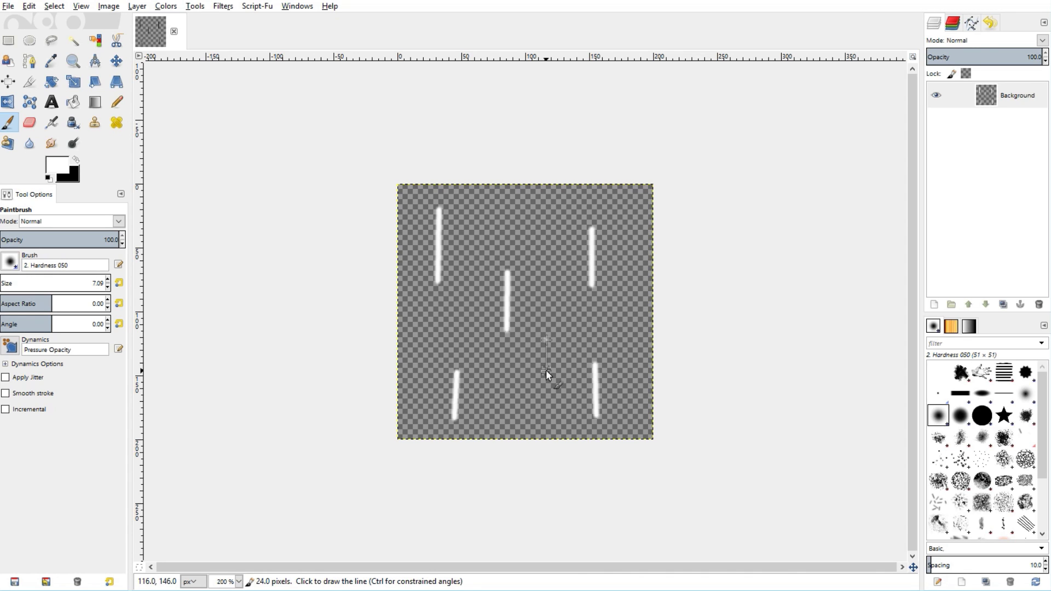
pyautogui.keyDown('shift'); pyautogui.click(546, 370); pyautogui.keyUp('shift')
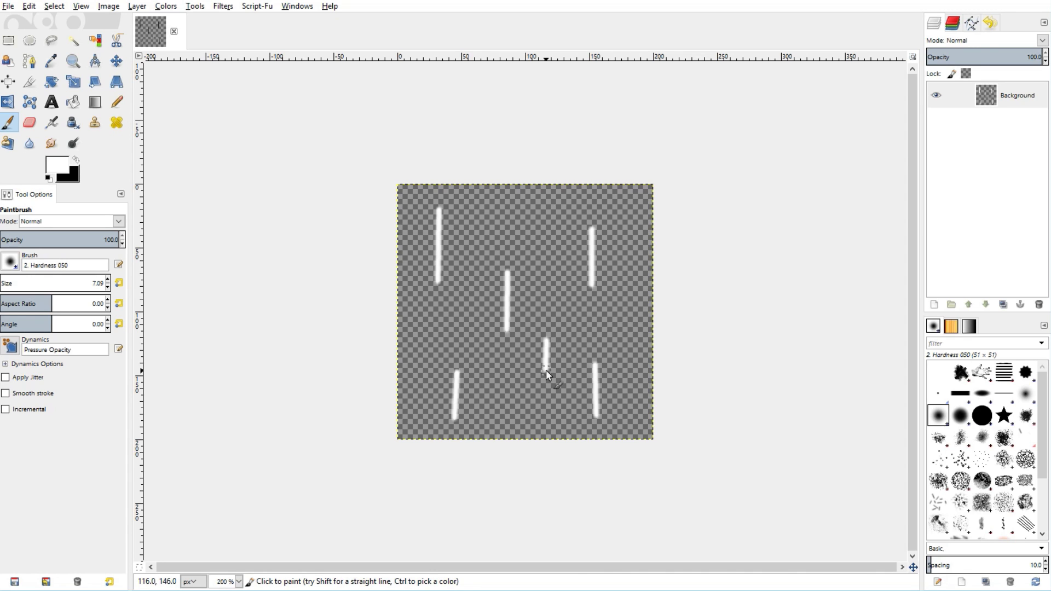
# Add a short slanted white streak near the top of the canvas.
pyautogui.click(535, 214)
pyautogui.press('shift')
pyautogui.keyDown('shift'); pyautogui.click(537, 238); pyautogui.keyUp('shift')
pyautogui.press('ctrl')
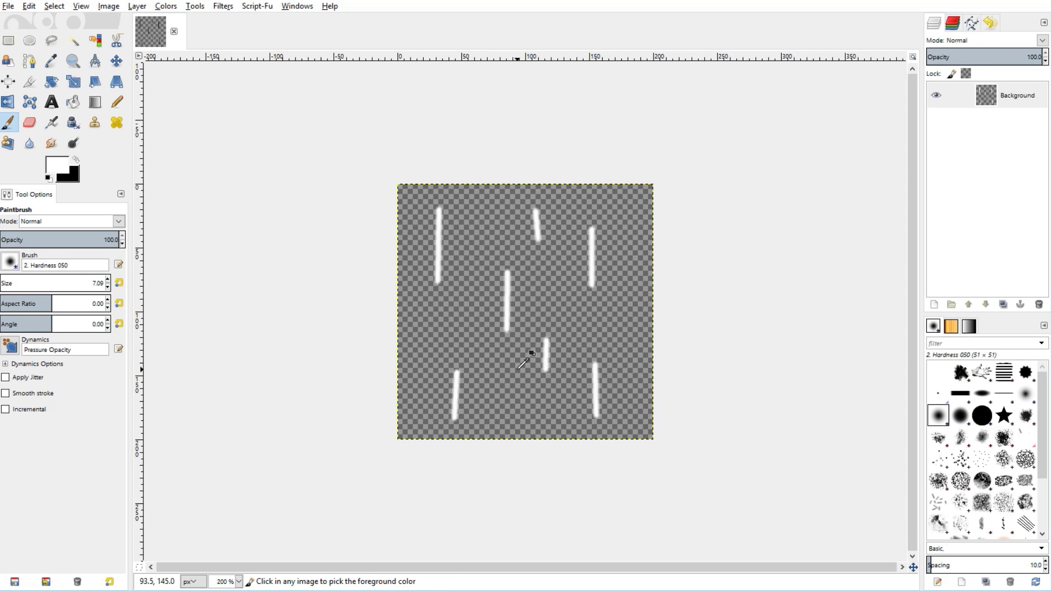
pyautogui.keyDown('ctrl'); pyautogui.scroll(-2, 523, 362); pyautogui.keyUp('ctrl')
pyautogui.keyDown('ctrl'); pyautogui.scroll(3, 523, 362); pyautogui.keyUp('ctrl')
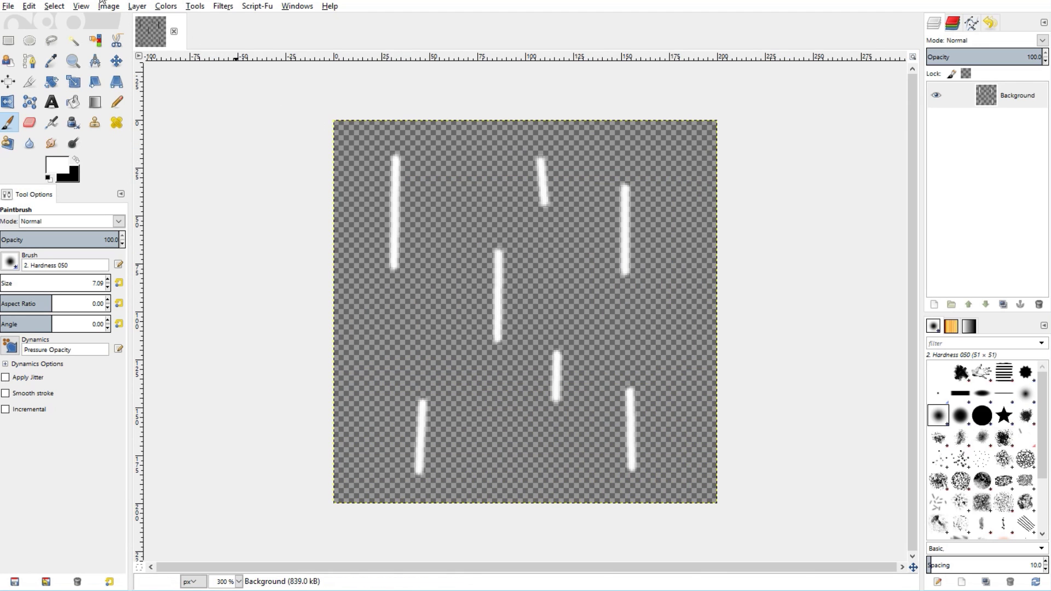
# Export the rain streak image to the Desktop as Rain.png with default PNG settings.
pyautogui.click(8, 7)
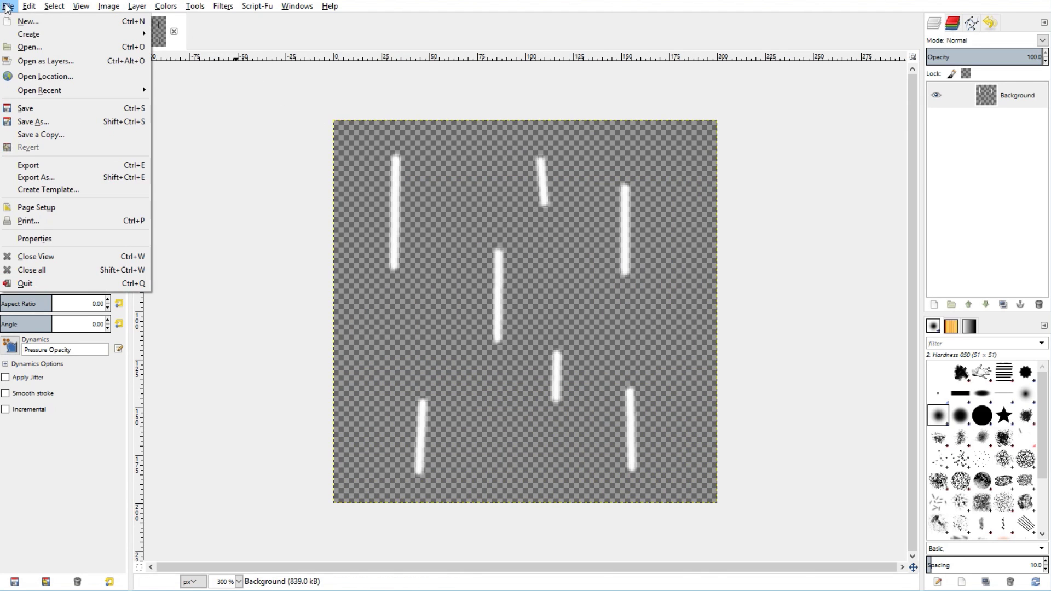
pyautogui.press('Escape')
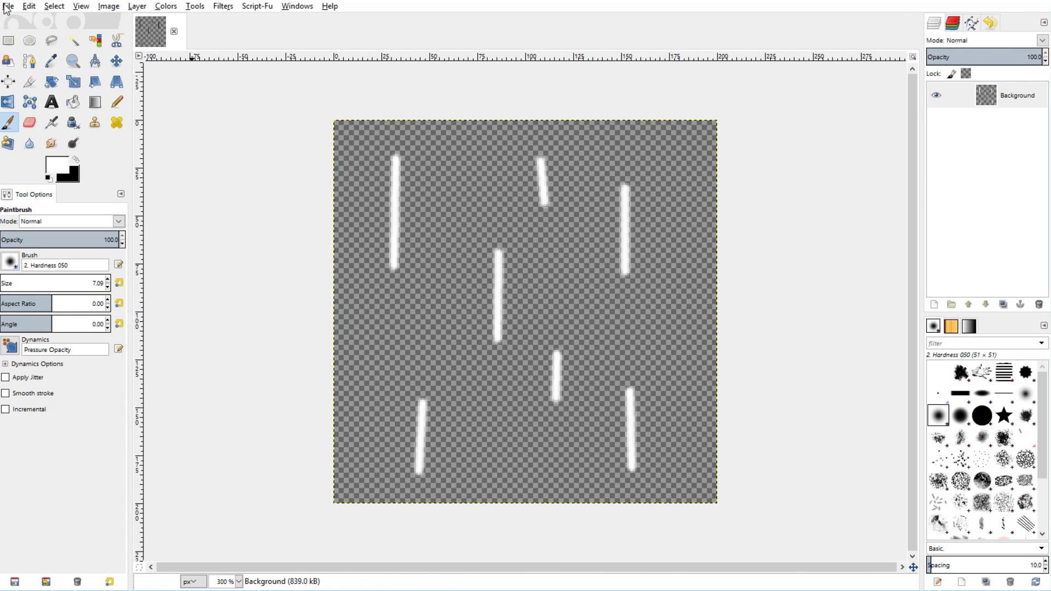
pyautogui.click(8, 7)
pyautogui.click(65, 183)
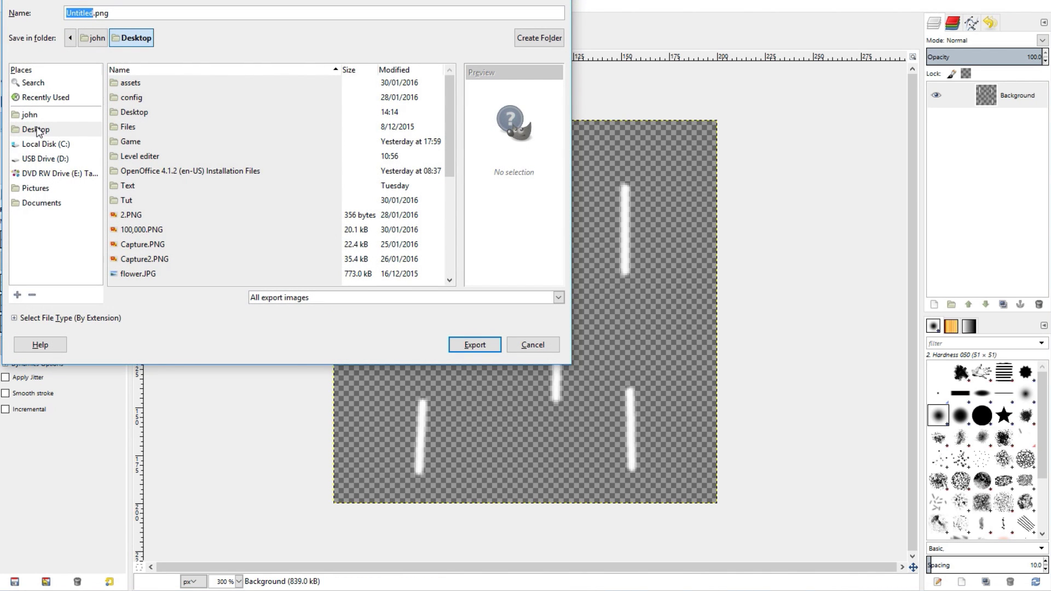
pyautogui.click(36, 130)
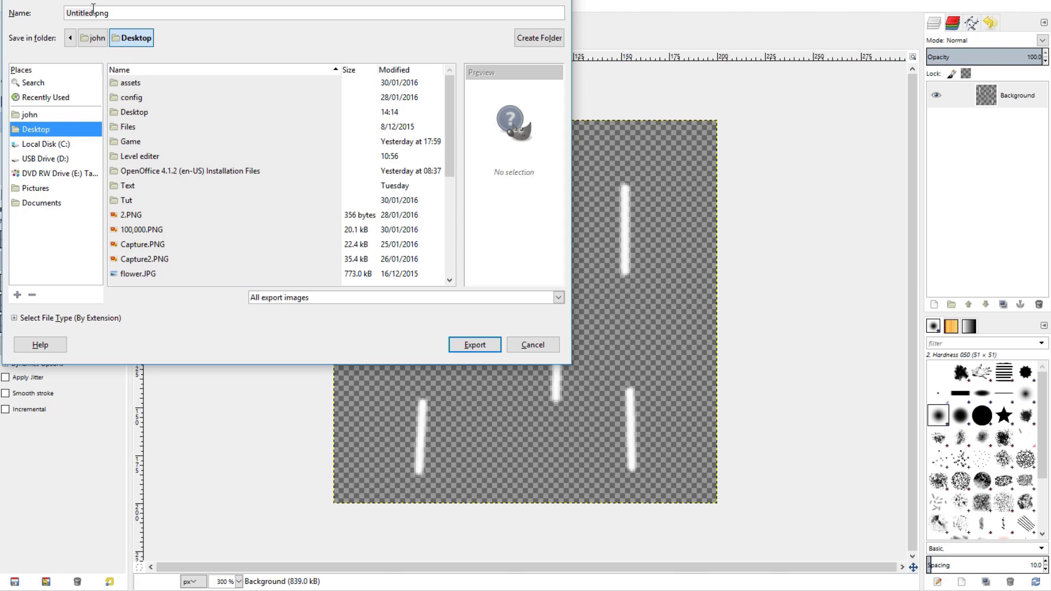
pyautogui.moveTo(93, 12); pyautogui.dragTo(65, 12)
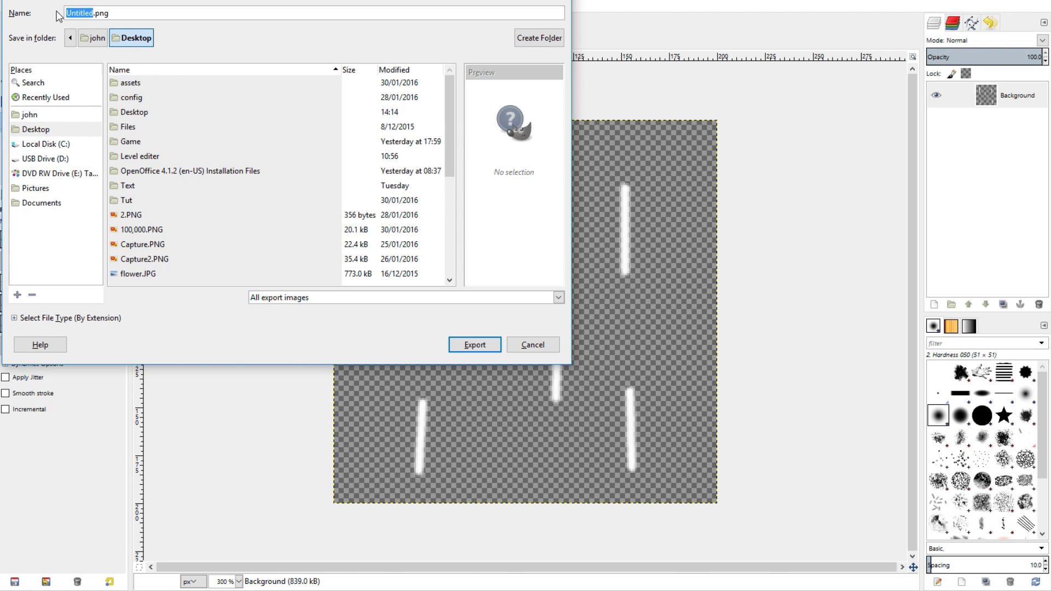
pyautogui.write('Rain')
pyautogui.click(52, 129)
pyautogui.click(470, 345)
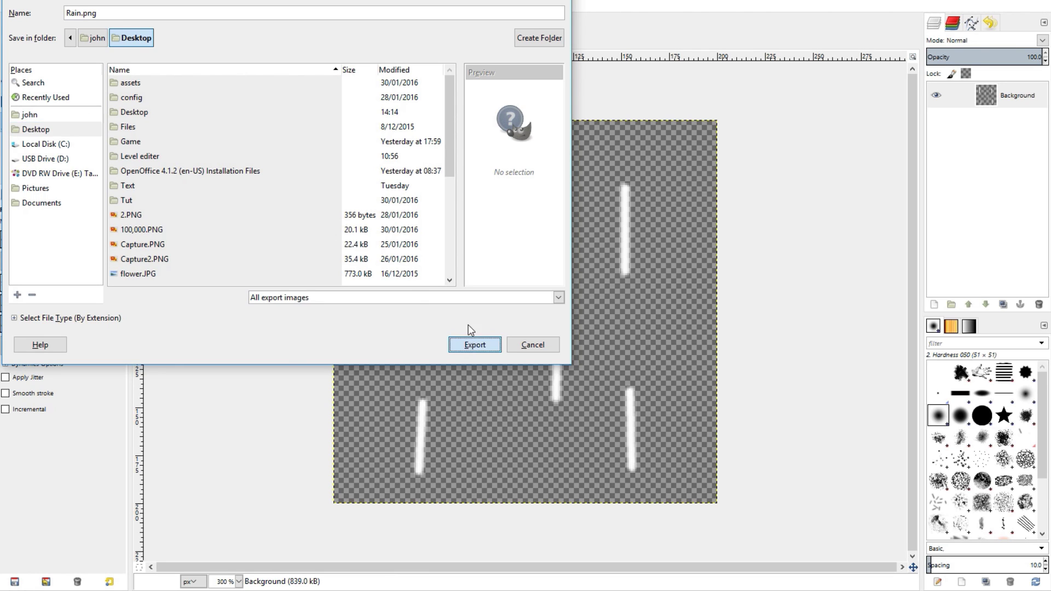
pyautogui.click(539, 429)
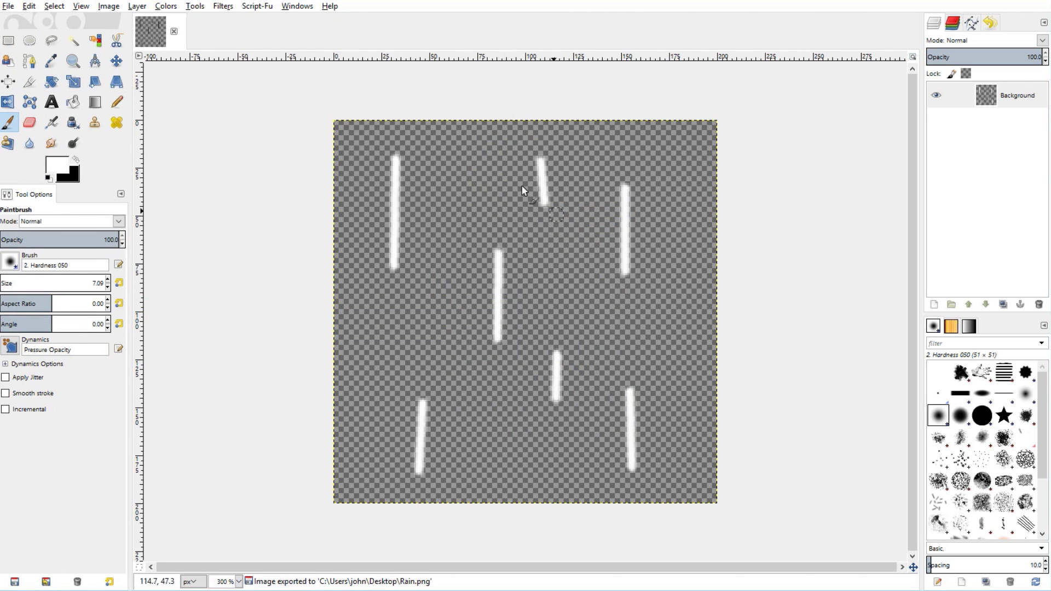
pyautogui.click(8, 6)
# Create a new 200×200 image.
pyautogui.click(27, 21)
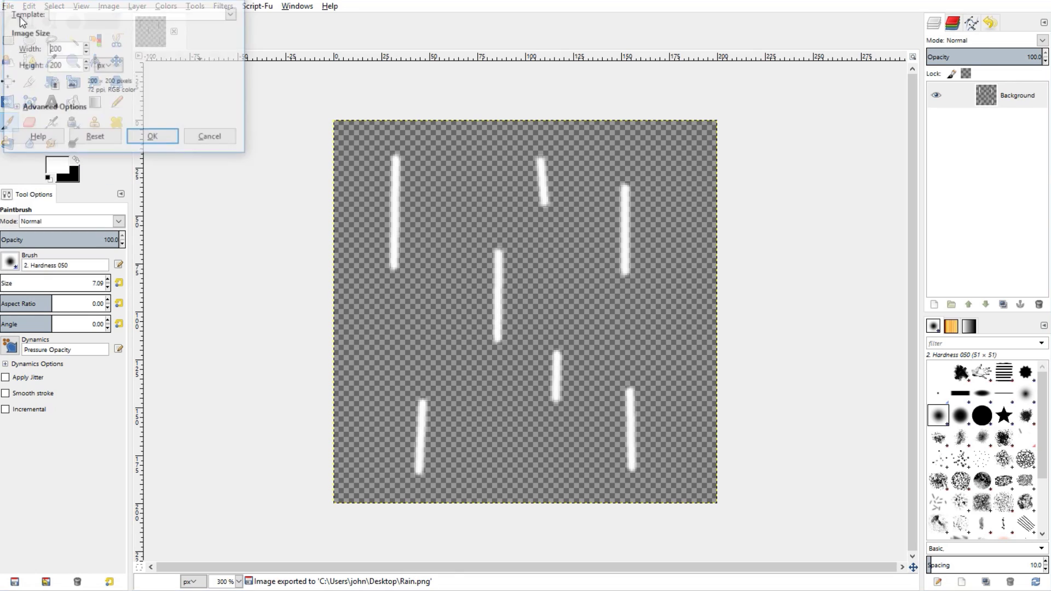
pyautogui.click(176, 141)
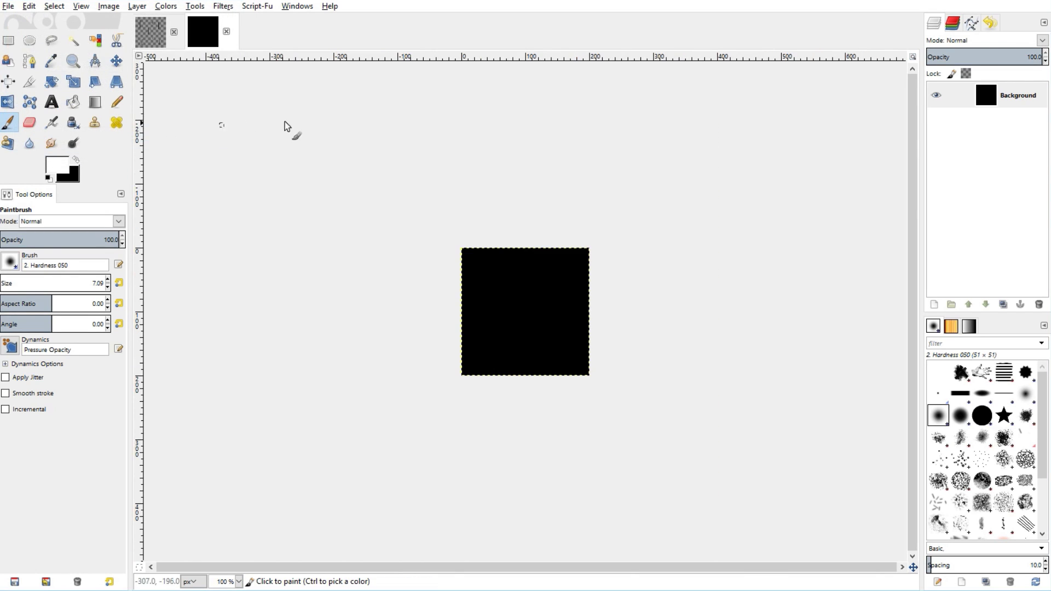
pyautogui.keyDown('ctrl'); pyautogui.scroll(3, 580, 235); pyautogui.keyUp('ctrl')
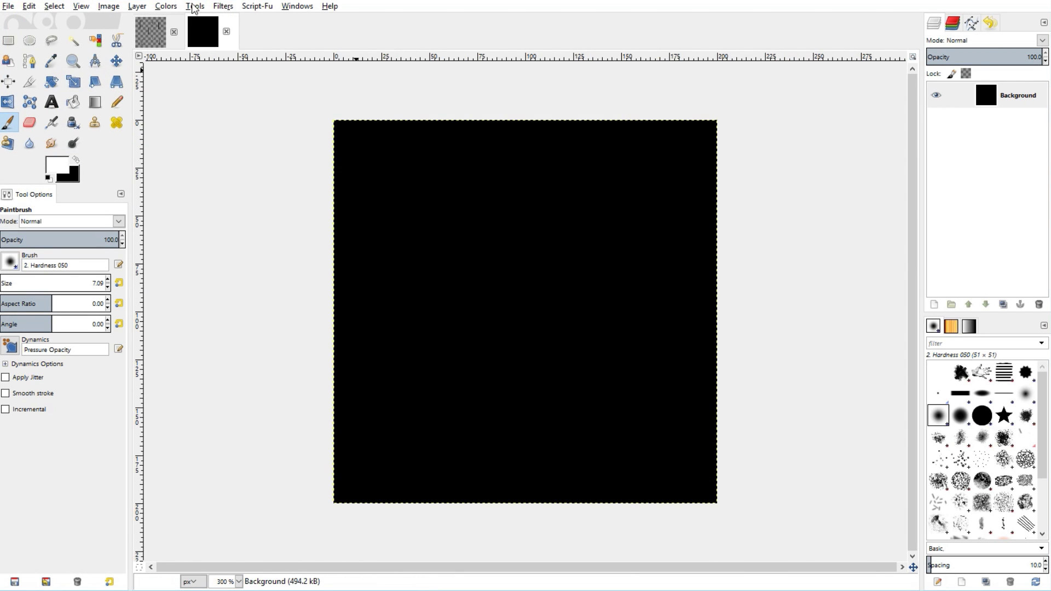
# Render Difference Clouds over the image with Tilable kept on, then switch to the Eraser.
pyautogui.click(222, 7)
pyautogui.moveTo(363, 215)
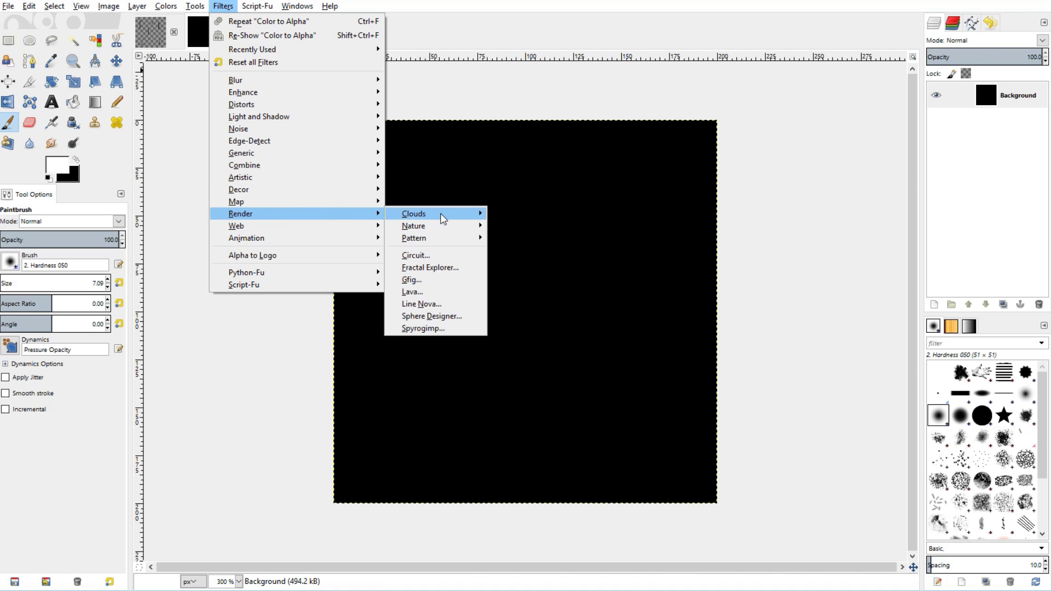
pyautogui.moveTo(441, 214)
pyautogui.click(541, 214)
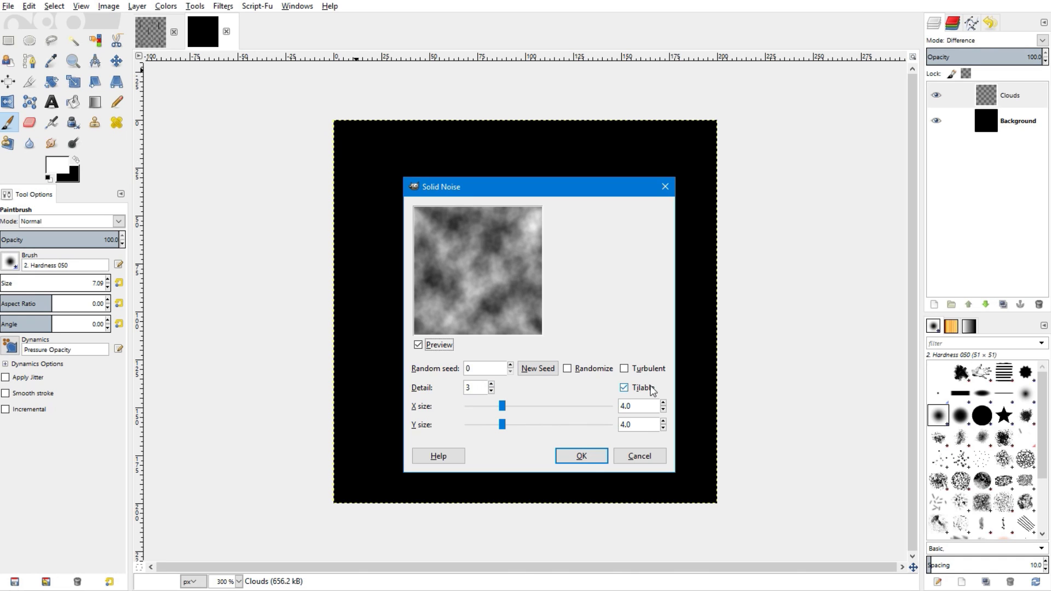
pyautogui.click(624, 388)
pyautogui.click(624, 387)
pyautogui.click(579, 455)
pyautogui.keyDown('ctrl'); pyautogui.scroll(1, 589, 365); pyautogui.keyUp('ctrl')
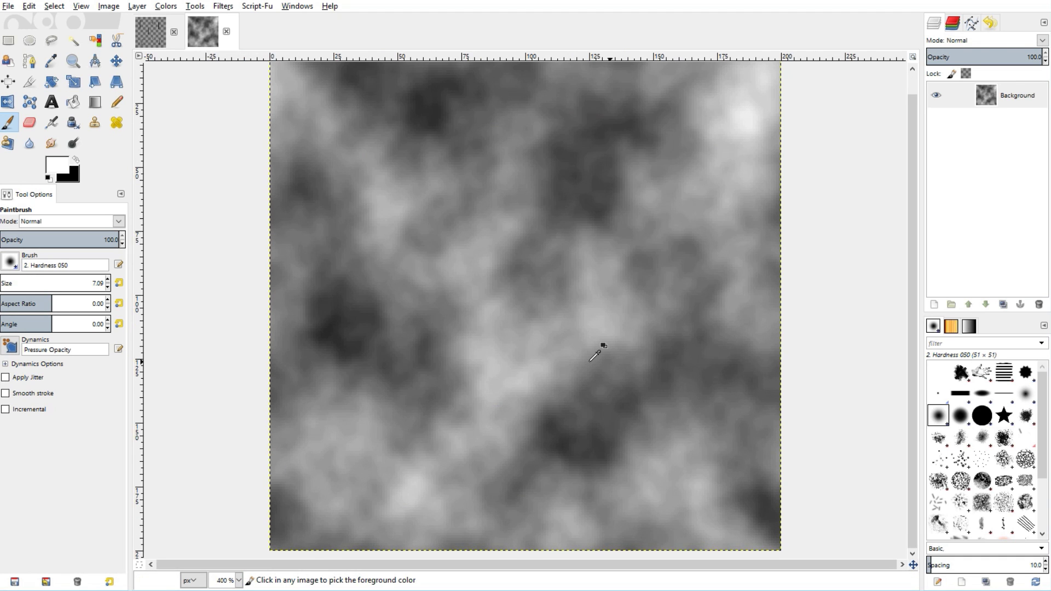
pyautogui.keyDown('ctrl'); pyautogui.scroll(-1, 590, 360); pyautogui.keyUp('ctrl')
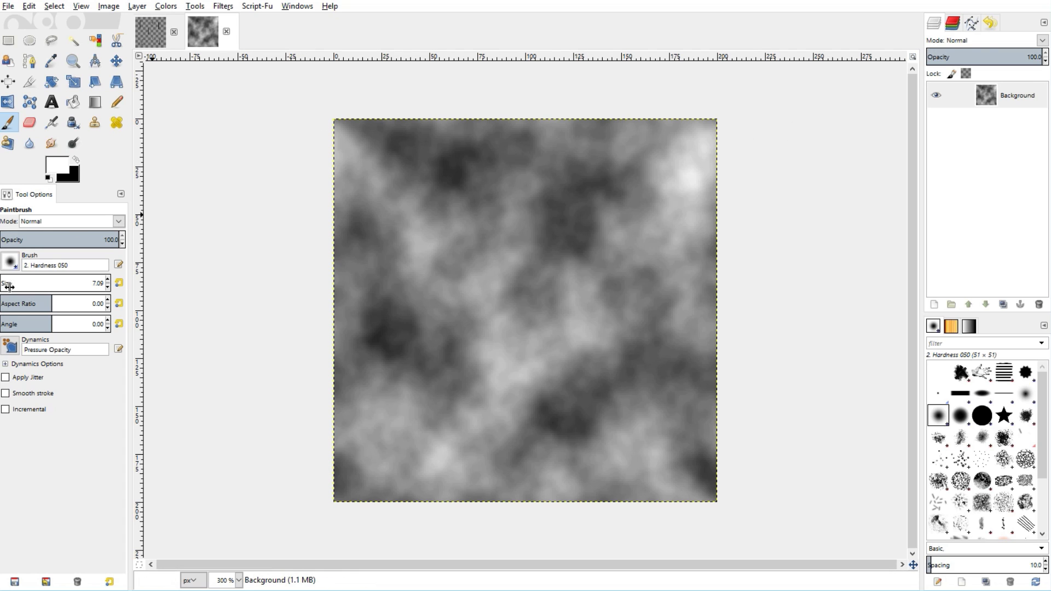
pyautogui.hotkey('shift', 'e')
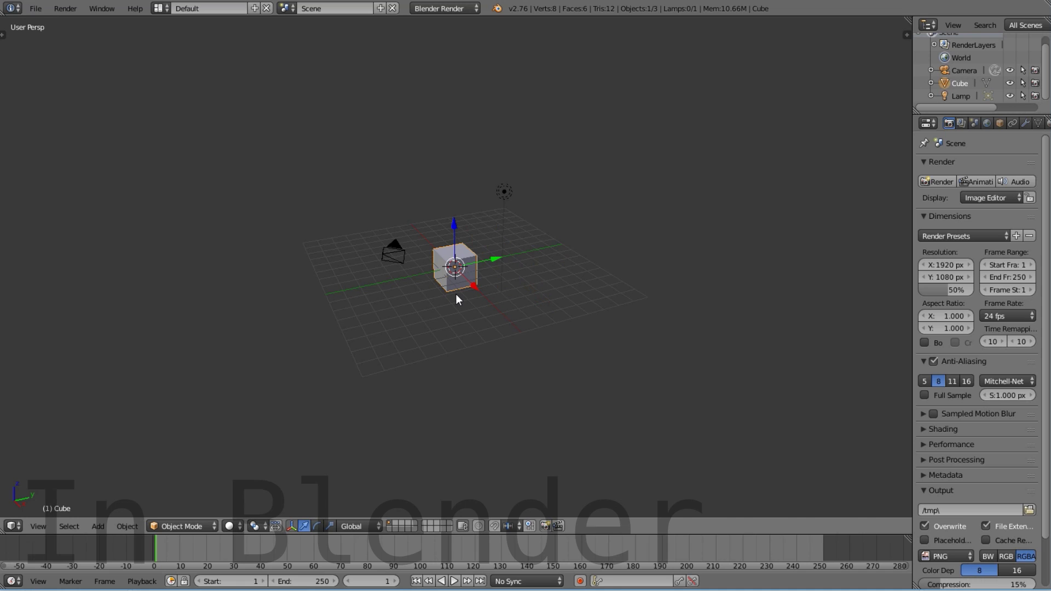
# Select all objects, cancel the delete, and deselect everything again.
pyautogui.press('a')
pyautogui.press('a')
pyautogui.press('x')
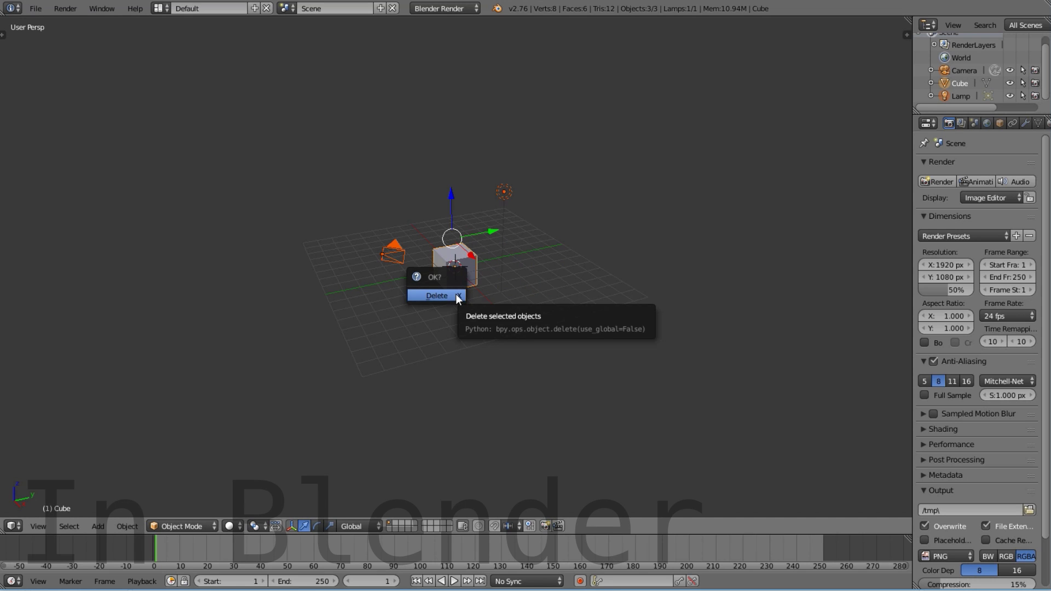
pyautogui.press('a')
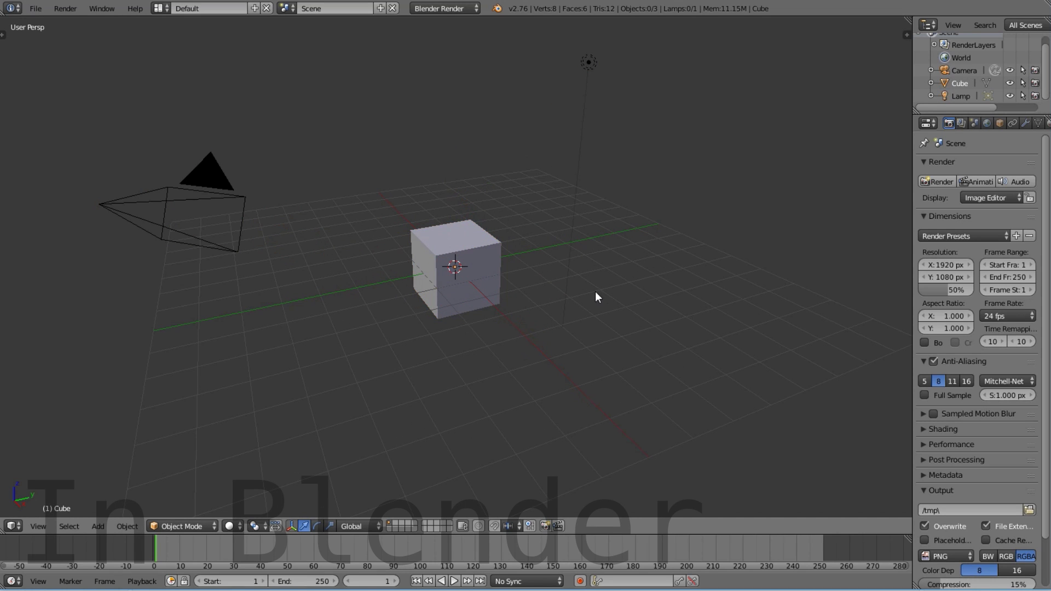
# Create a new empty scene named Overlay and switch to top view.
pyautogui.click(380, 9)
pyautogui.click(346, 27)
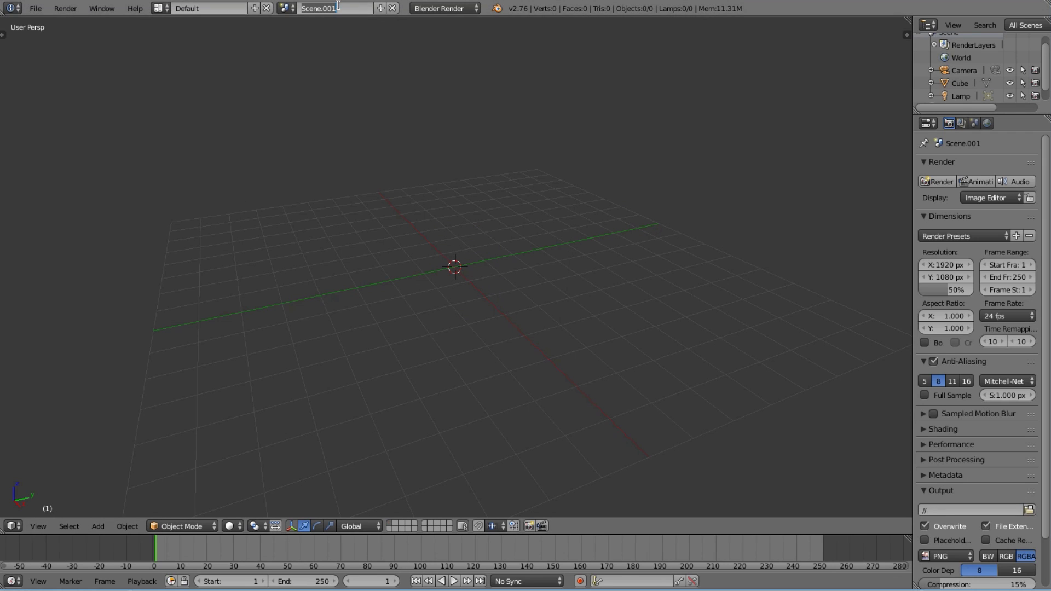
pyautogui.click(337, 5)
pyautogui.write('overlay')
pyautogui.press('Return')
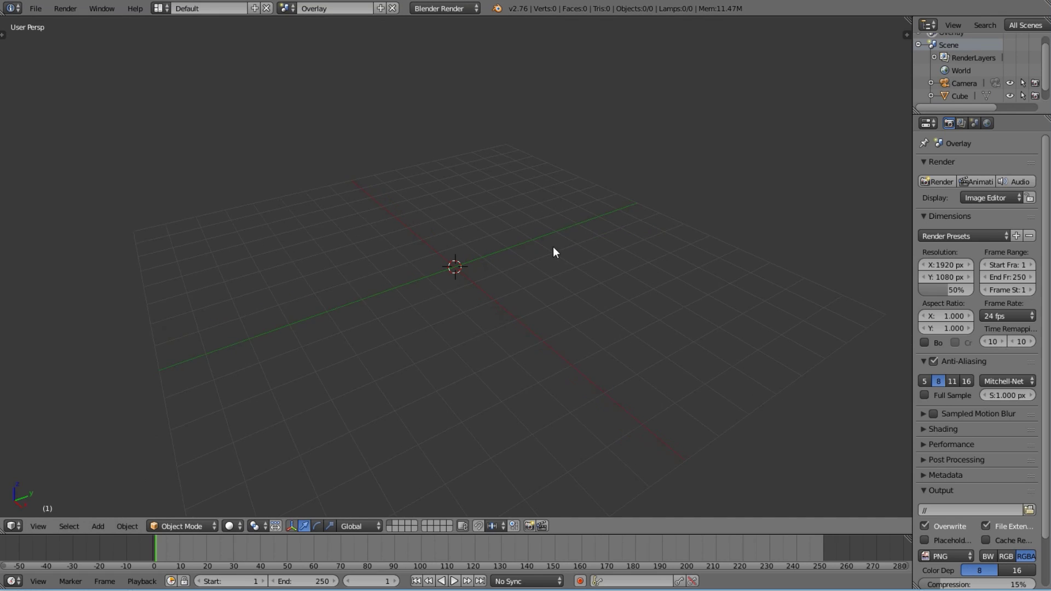
pyautogui.press('KP_7')
pyautogui.hotkey('shift', 'a')
pyautogui.moveTo(506, 249)
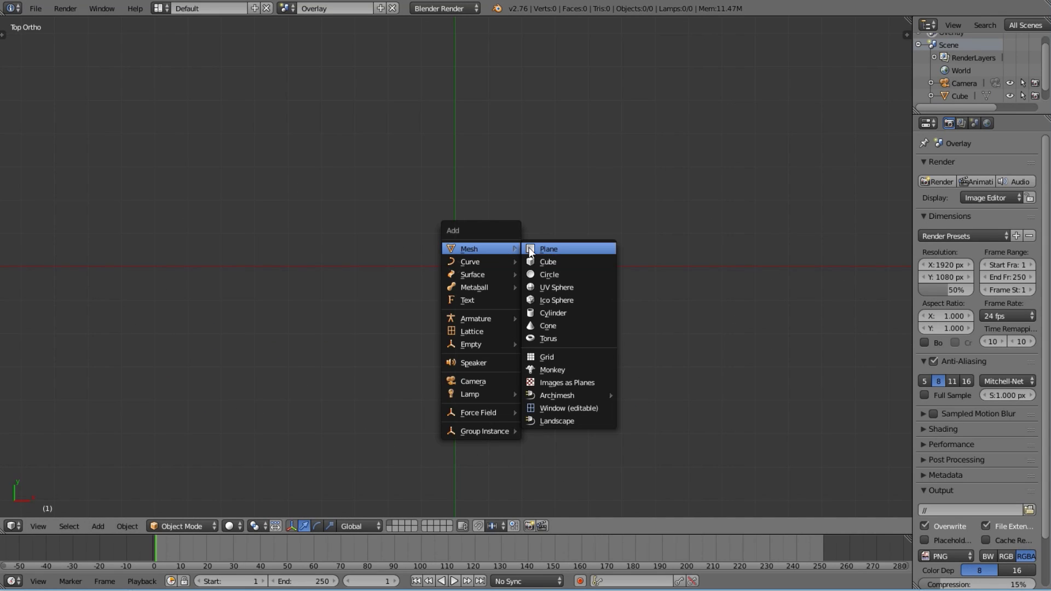
# Add a plane to the Overlay scene and change its viewport shading.
pyautogui.click(573, 249)
pyautogui.scroll(2, 547, 263)
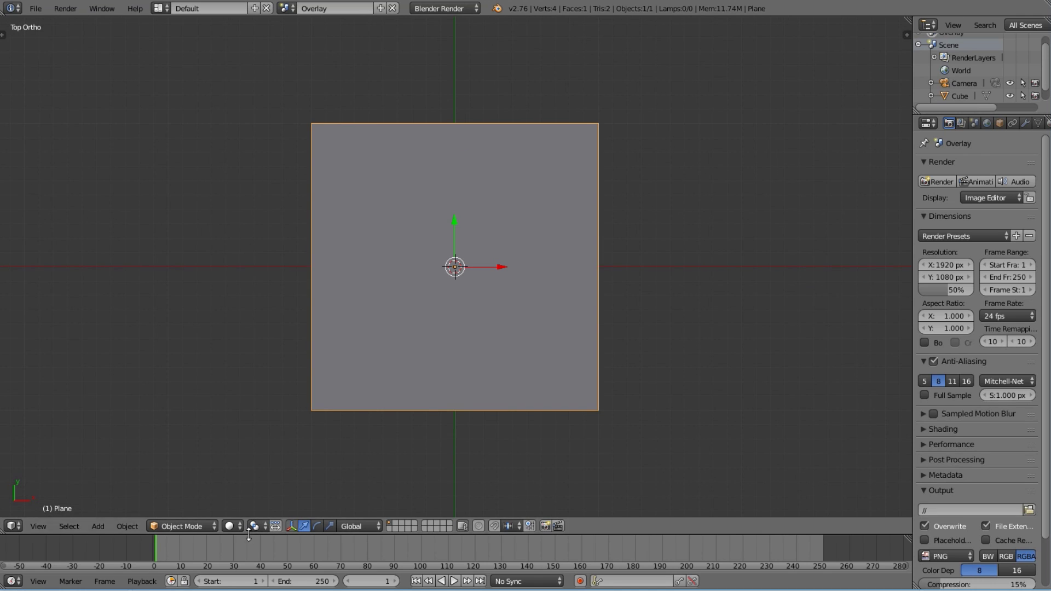
pyautogui.click(232, 526)
pyautogui.click(251, 461)
pyautogui.press('n')
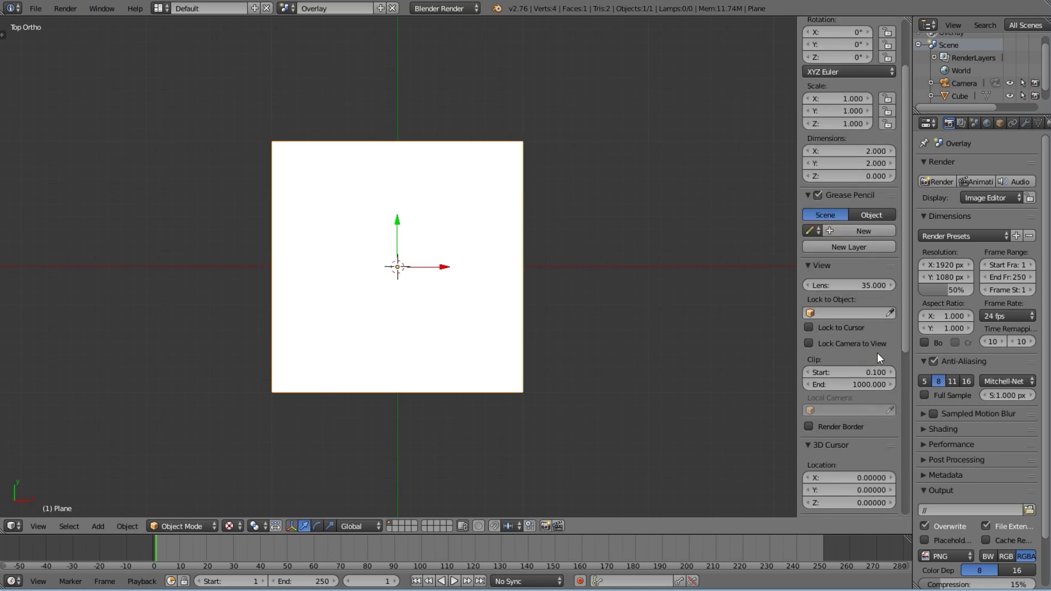
pyautogui.scroll(-5, 877, 358)
pyautogui.click(876, 462)
pyautogui.click(879, 435)
pyautogui.press('n')
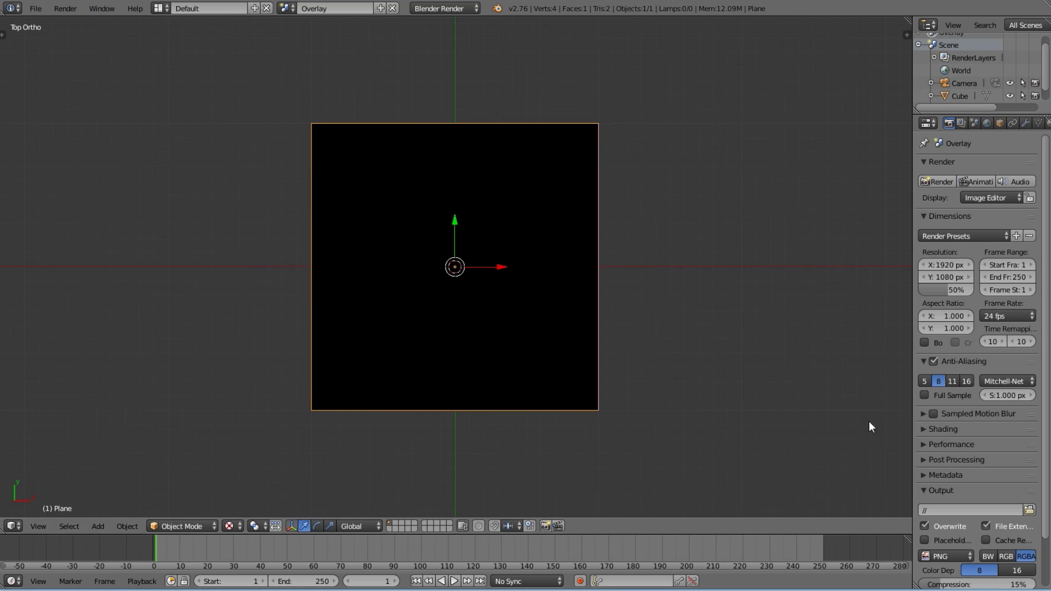
# Give the plane a new material with Z Transparency and alpha 0.
pyautogui.click(1001, 123)
pyautogui.click(979, 221)
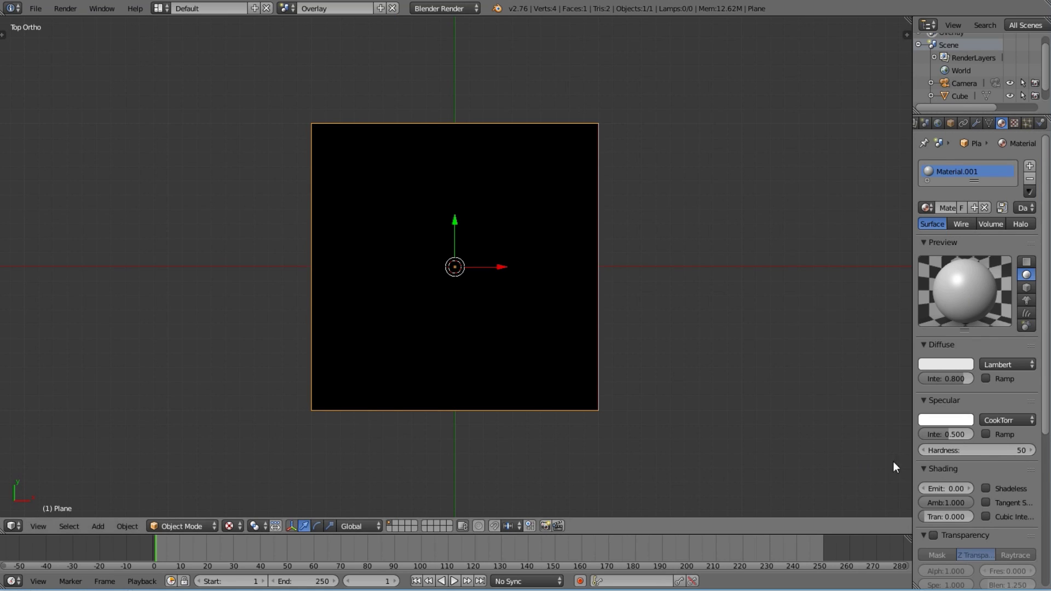
pyautogui.moveTo(914, 465); pyautogui.dragTo(866, 464)
pyautogui.scroll(-5, 922, 463)
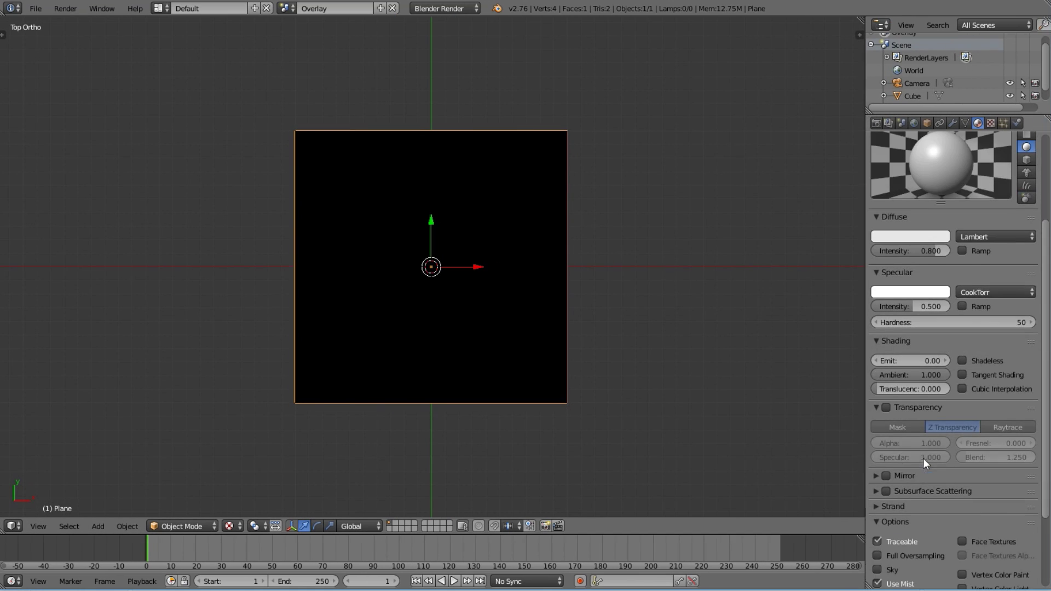
pyautogui.click(885, 407)
pyautogui.moveTo(919, 443); pyautogui.dragTo(876, 443)
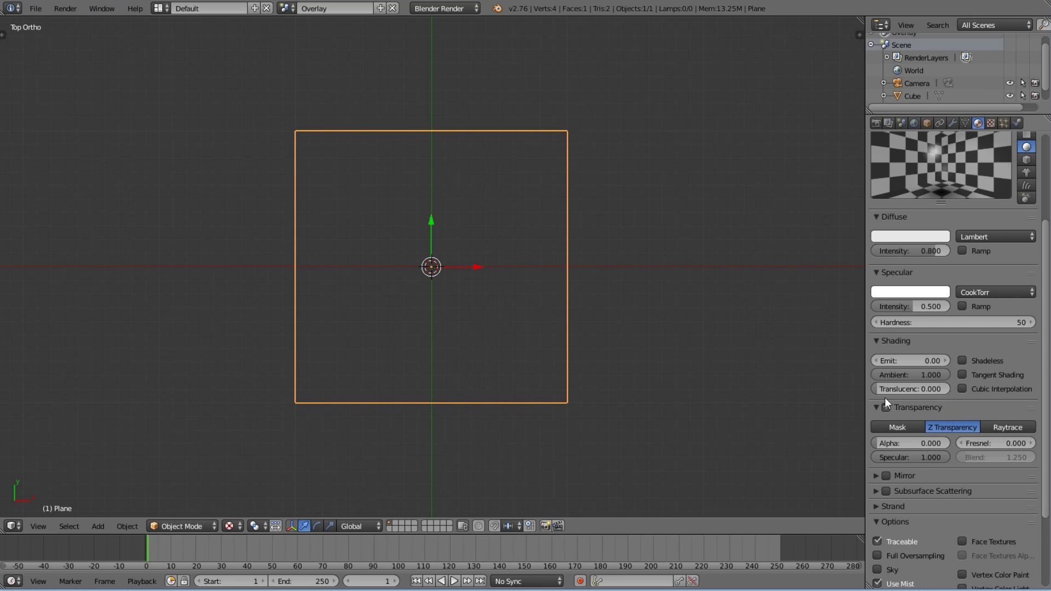
# Add a new image texture using Rain.png, with Alpha influence enabled.
pyautogui.click(991, 122)
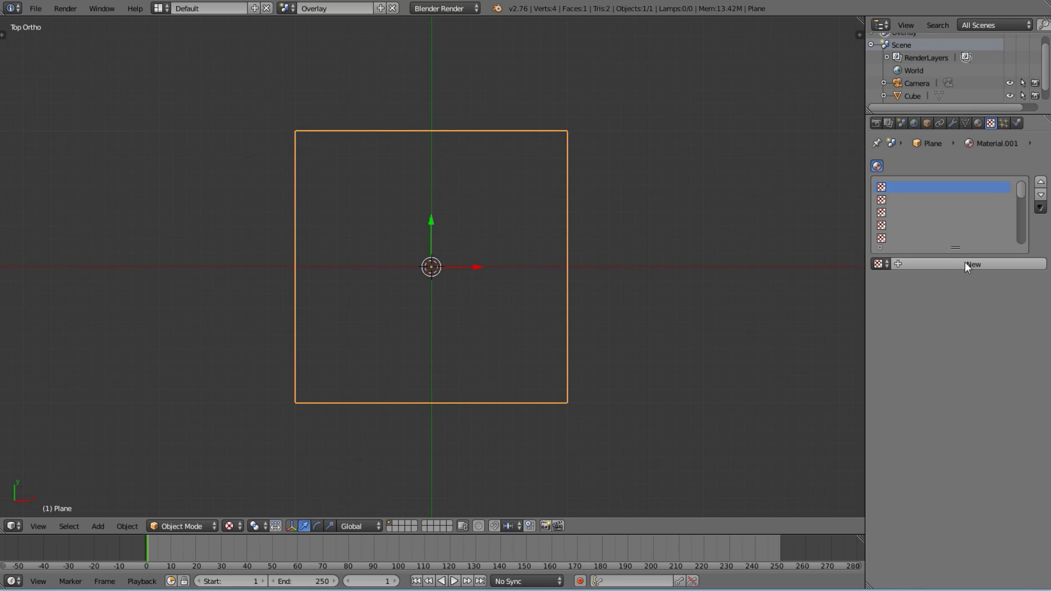
pyautogui.click(967, 265)
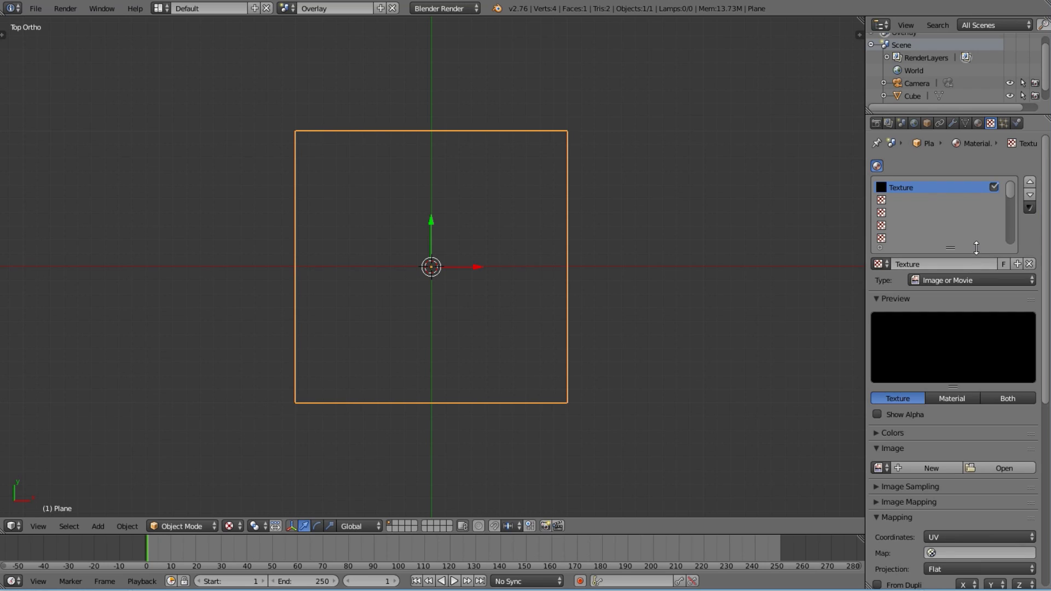
pyautogui.click(996, 471)
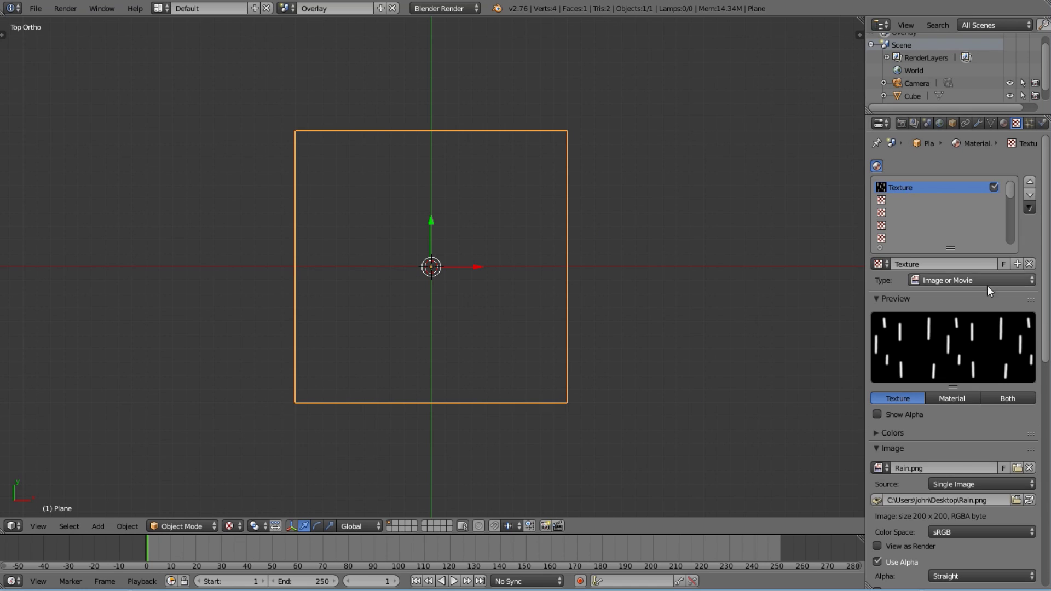
pyautogui.scroll(-15, 988, 290)
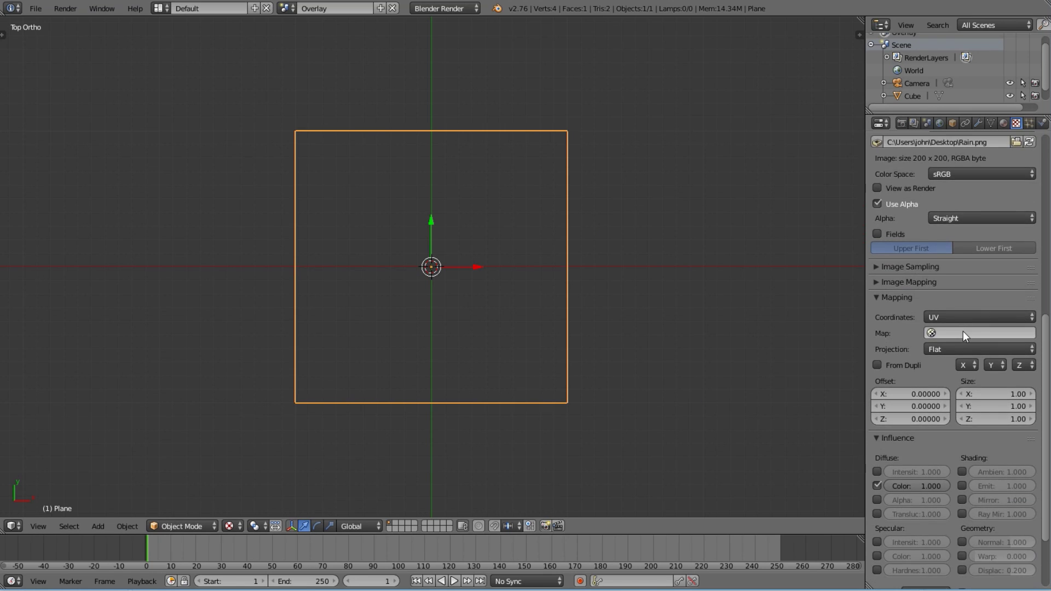
pyautogui.scroll(-4, 963, 330)
pyautogui.click(877, 409)
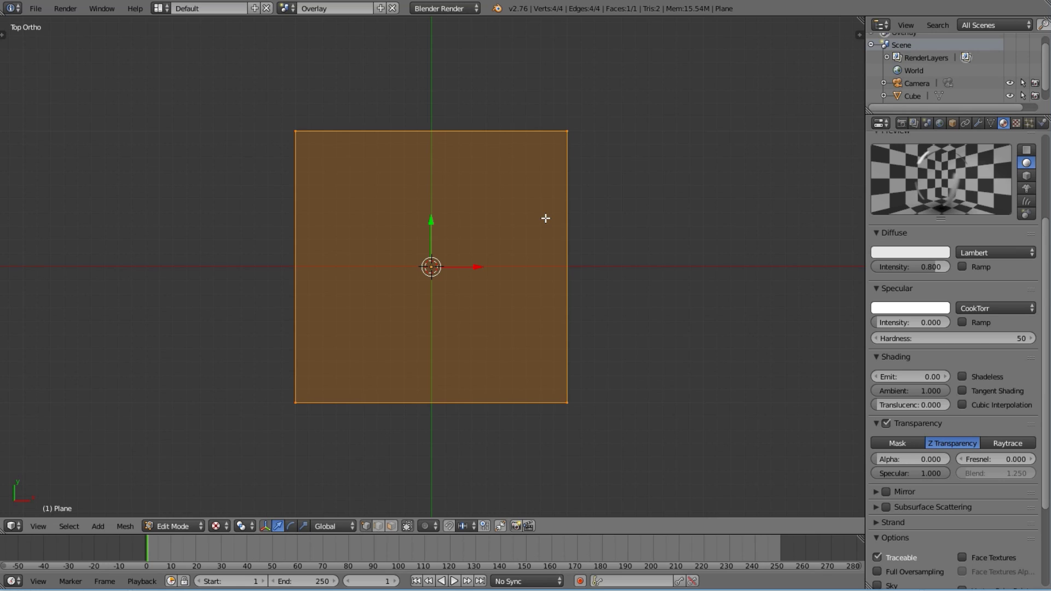
# Reset the plane's UV mapping and turn off the texture's Color influence.
pyautogui.click(1016, 123)
pyautogui.press('u')
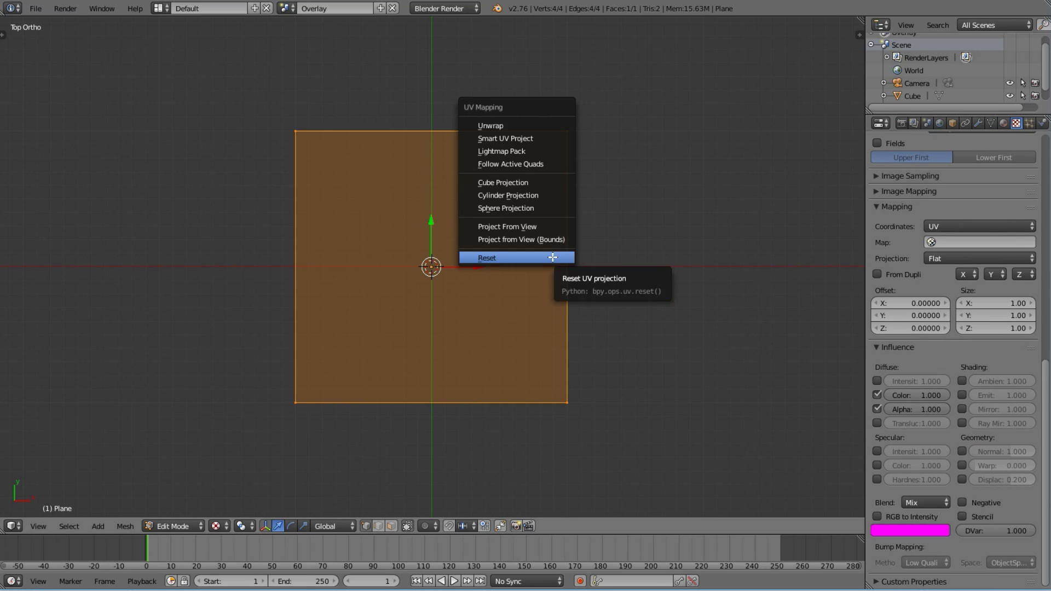
pyautogui.click(517, 259)
pyautogui.press('Tab')
pyautogui.click(876, 395)
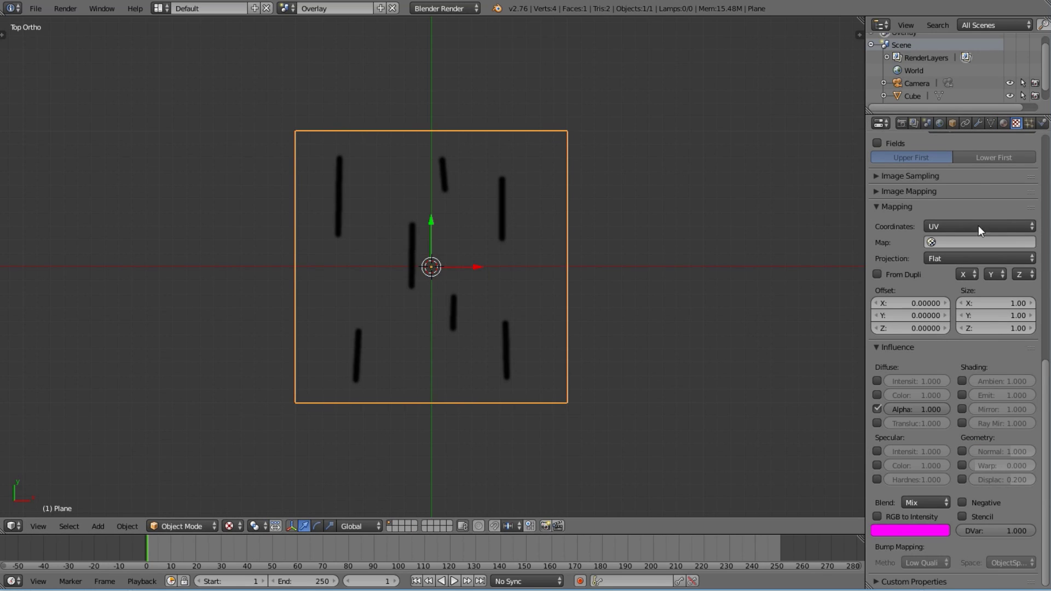
# Make the material shadeless, tint it lavender-blue, and set texture alpha to about 0.35.
pyautogui.click(1004, 123)
pyautogui.click(962, 360)
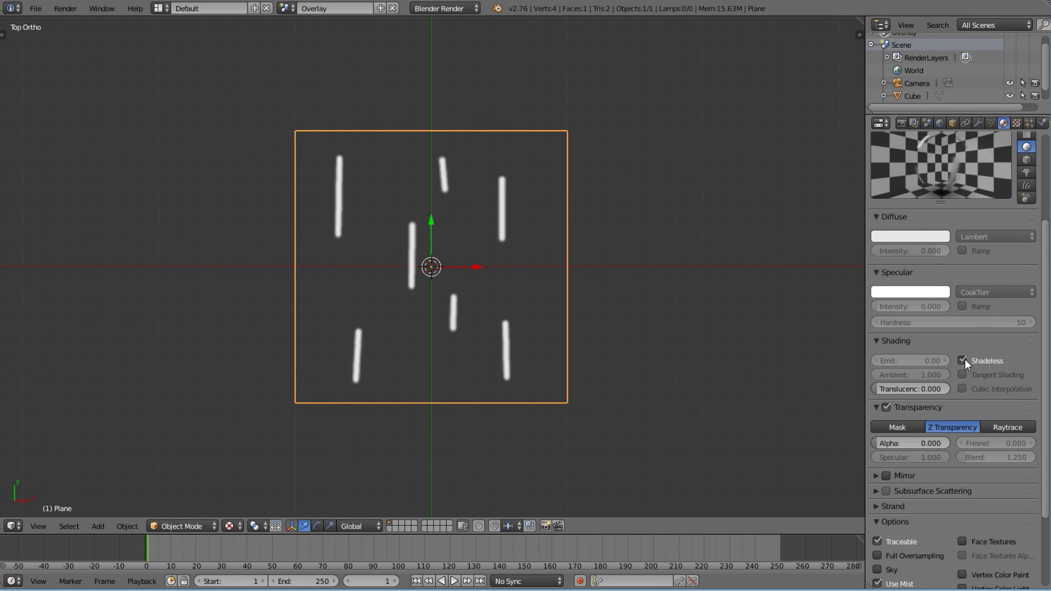
pyautogui.click(898, 234)
pyautogui.click(896, 101)
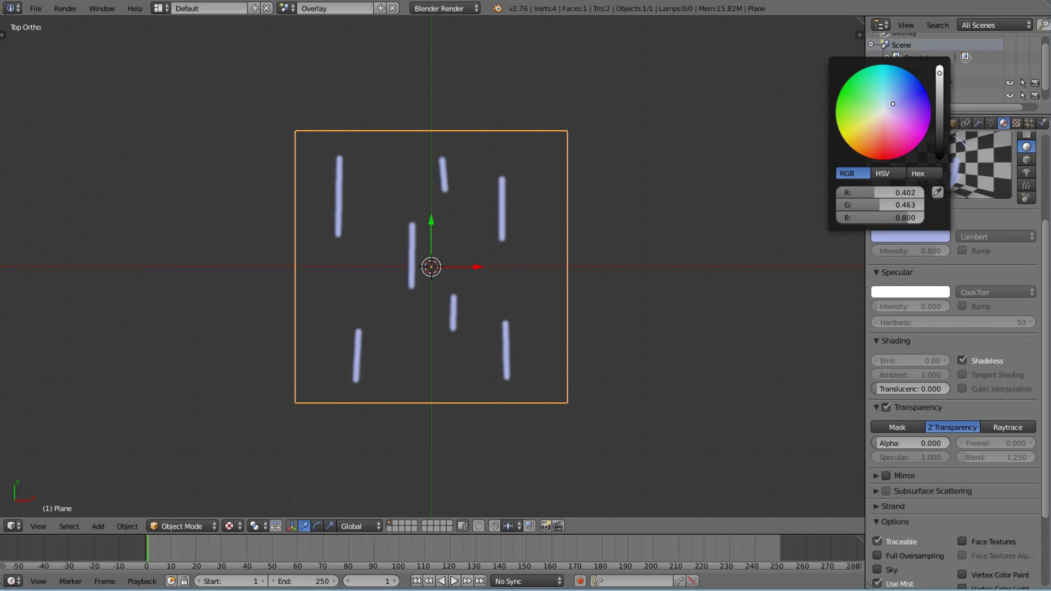
pyautogui.click(939, 102)
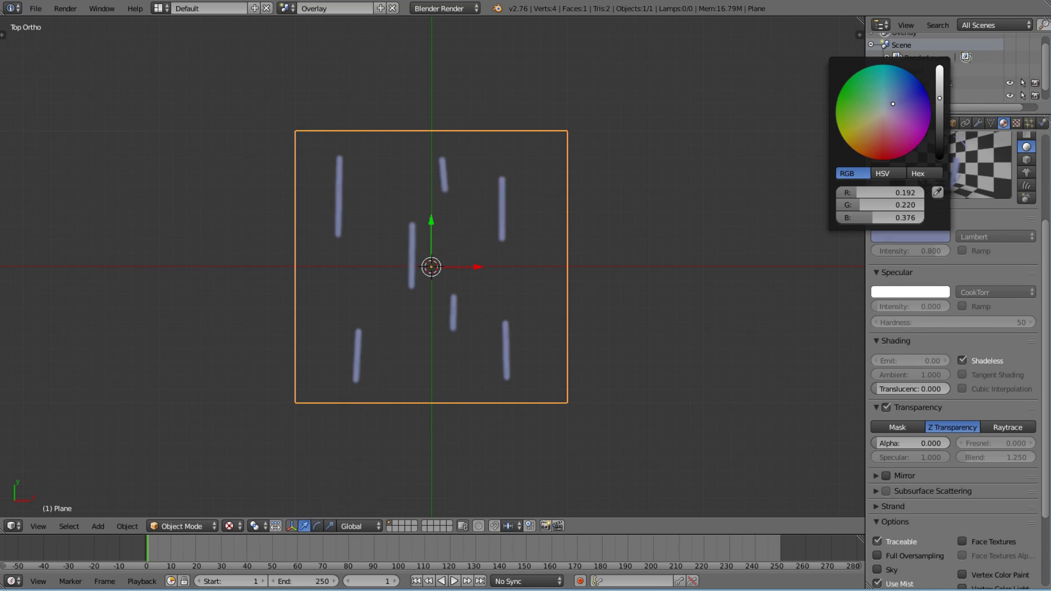
pyautogui.click(1016, 123)
pyautogui.moveTo(916, 409); pyautogui.dragTo(897, 409)
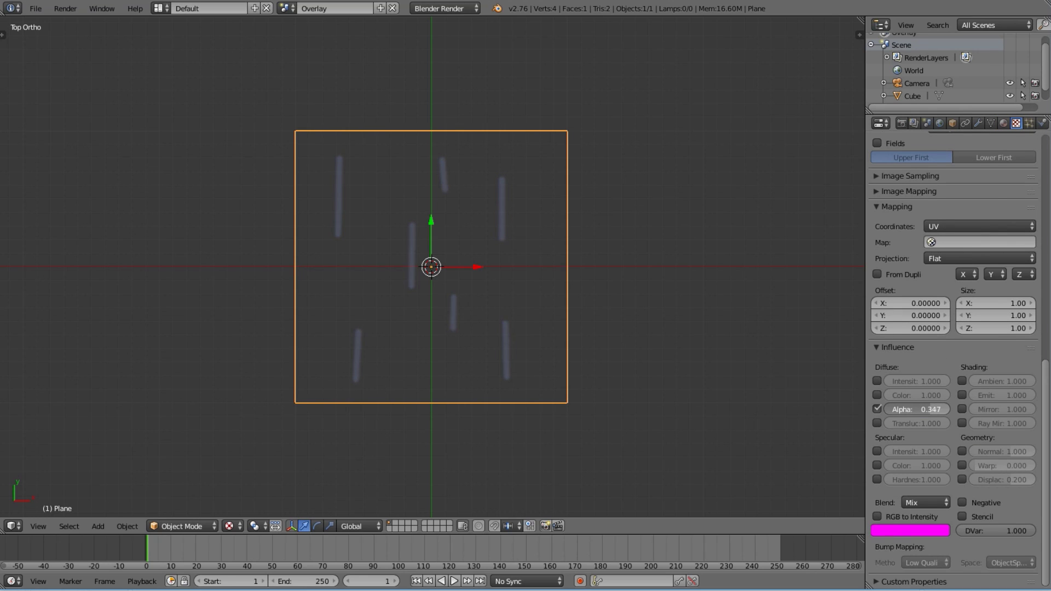
# Darken the world horizon colour to near black and scale the plane to 1.4 in Y.
pyautogui.press('a')
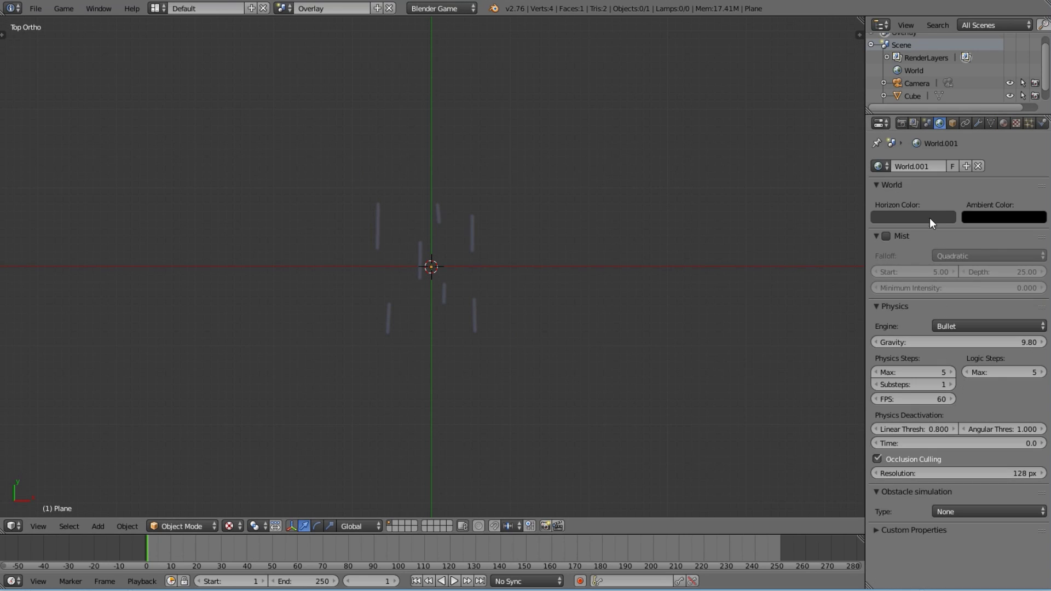
pyautogui.click(929, 216)
pyautogui.moveTo(948, 124); pyautogui.dragTo(947, 137)
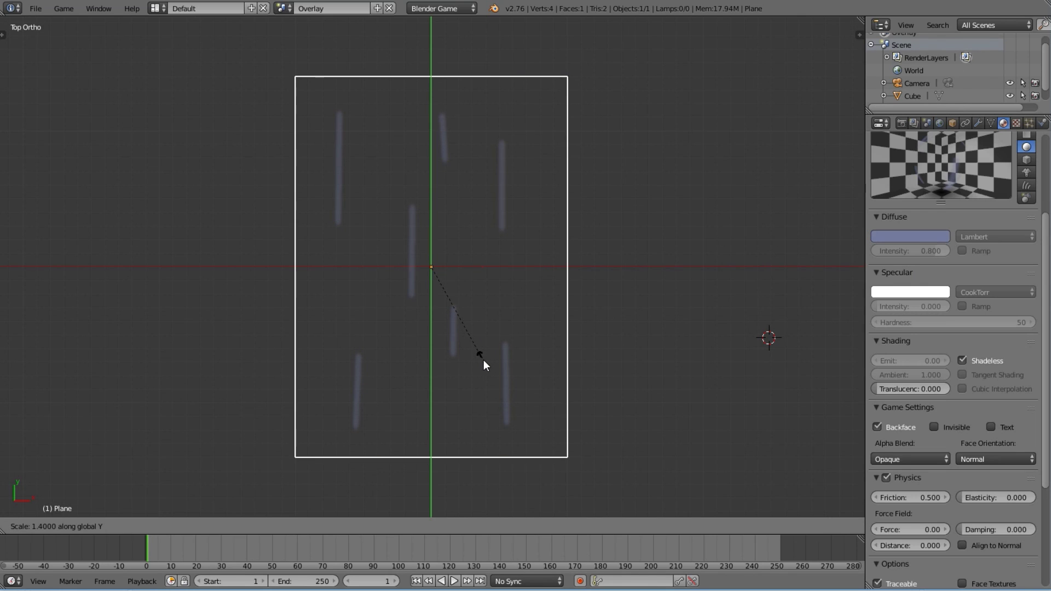
pyautogui.click(483, 360)
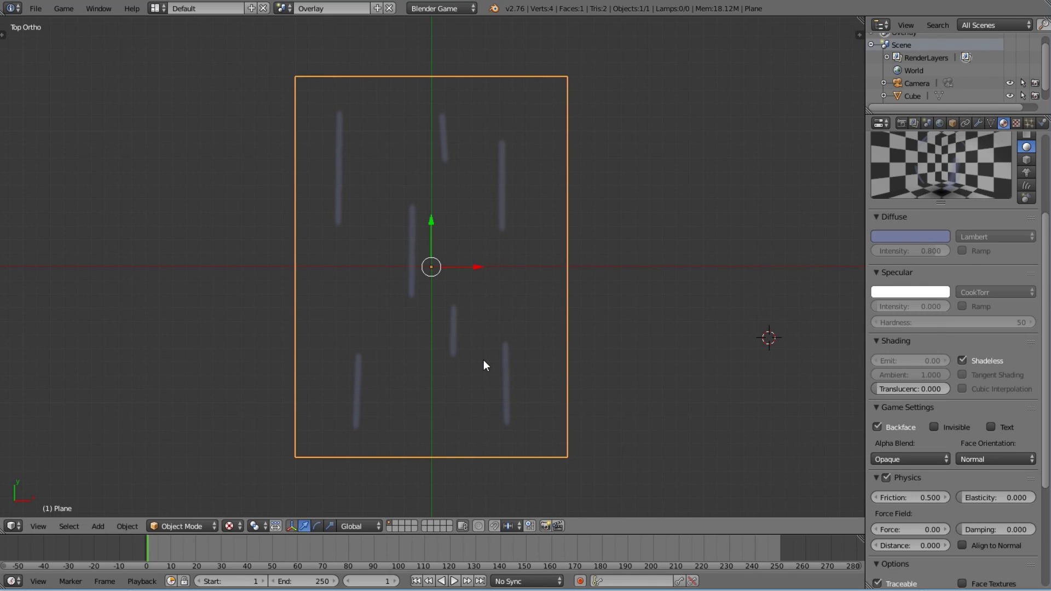
pyautogui.scroll(-6, 484, 365)
# Rename the plane to Rain.
pyautogui.click(952, 123)
pyautogui.click(908, 167)
pyautogui.write('R')
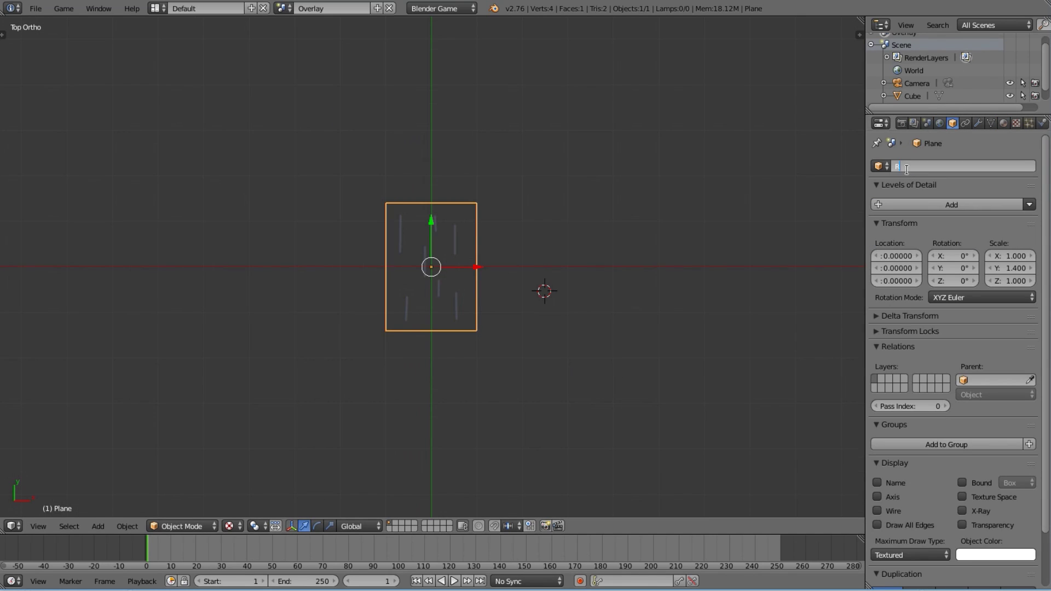
pyautogui.write('ain')
pyautogui.press('Return')
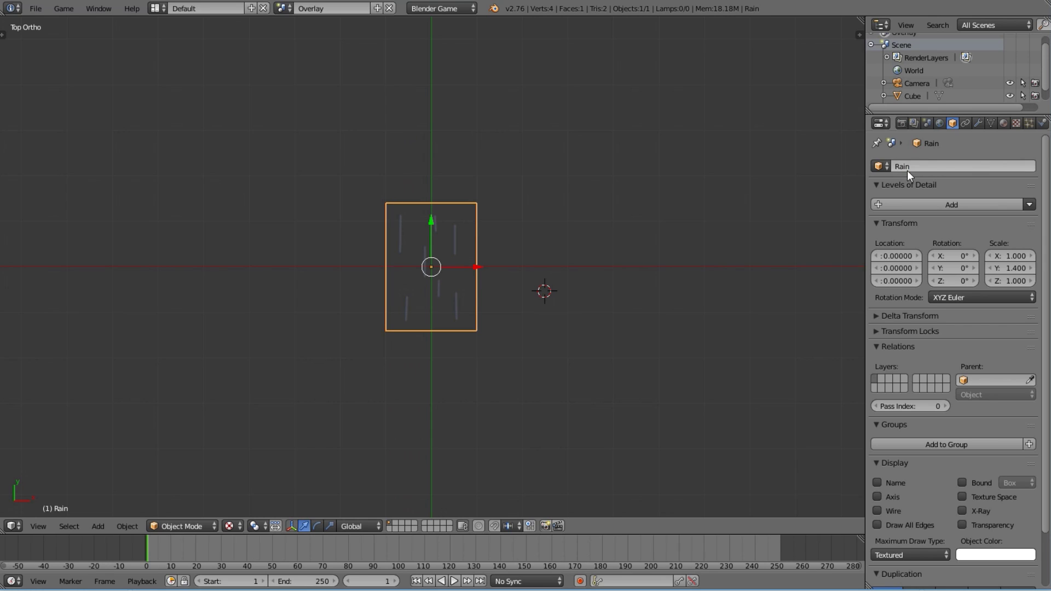
pyautogui.click(907, 170)
pyautogui.press('Return')
# Reset the 3D cursor to the origin and move Rain onto another layer.
pyautogui.hotkey('shift', 'c')
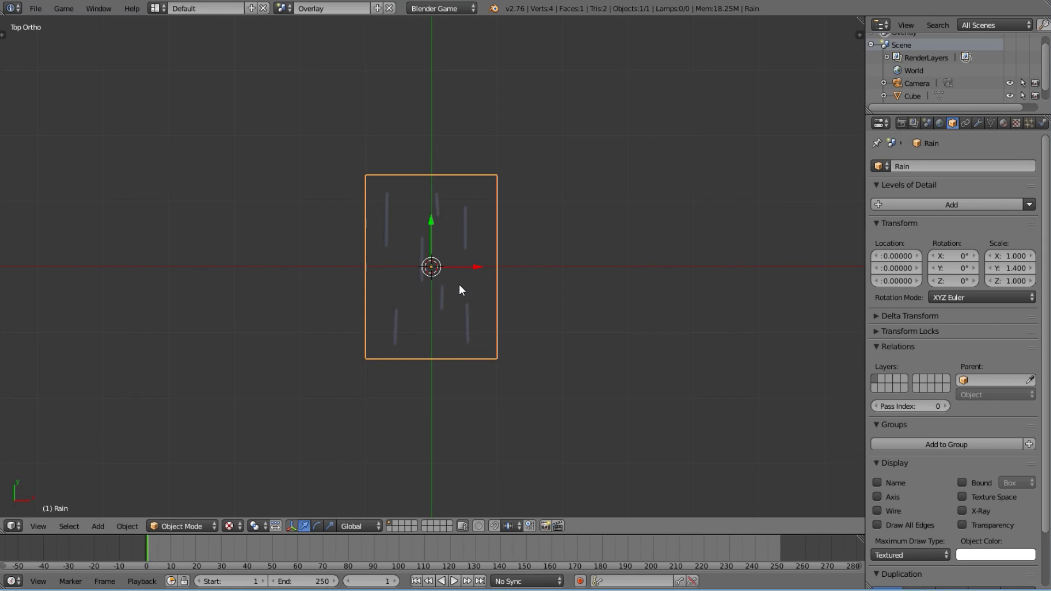
pyautogui.press('m')
pyautogui.click(561, 318)
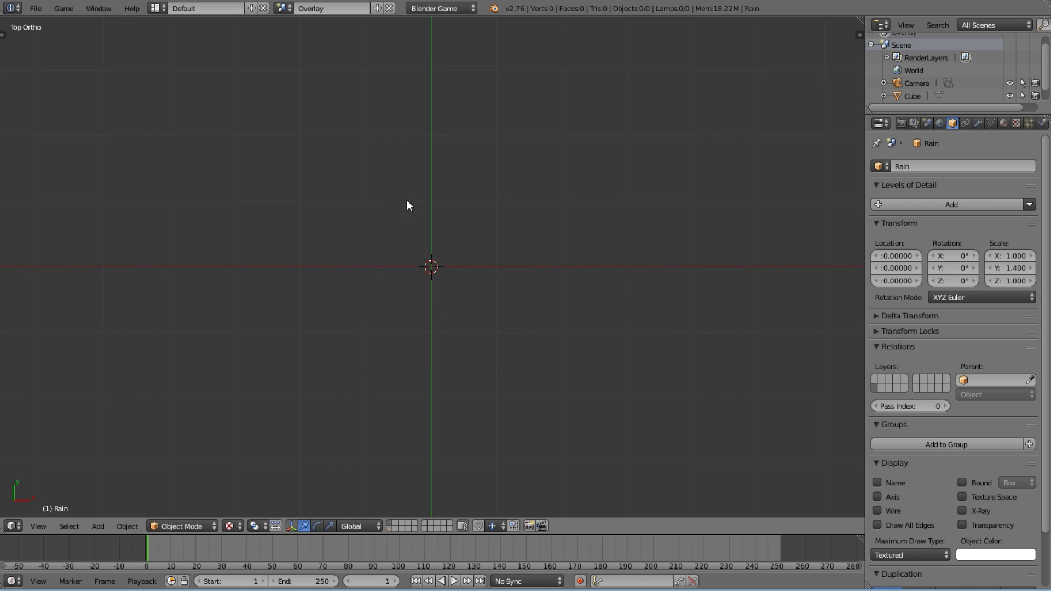
pyautogui.hotkey('shift', 'a')
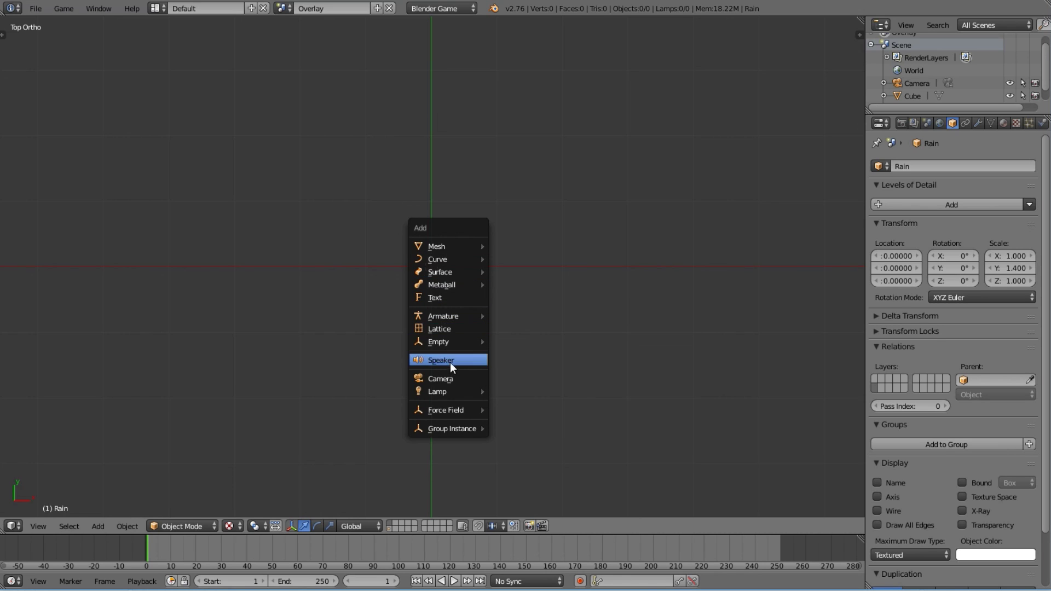
# Add a plain axes empty and a camera raised to Z 15.
pyautogui.moveTo(471, 341)
pyautogui.click(510, 341)
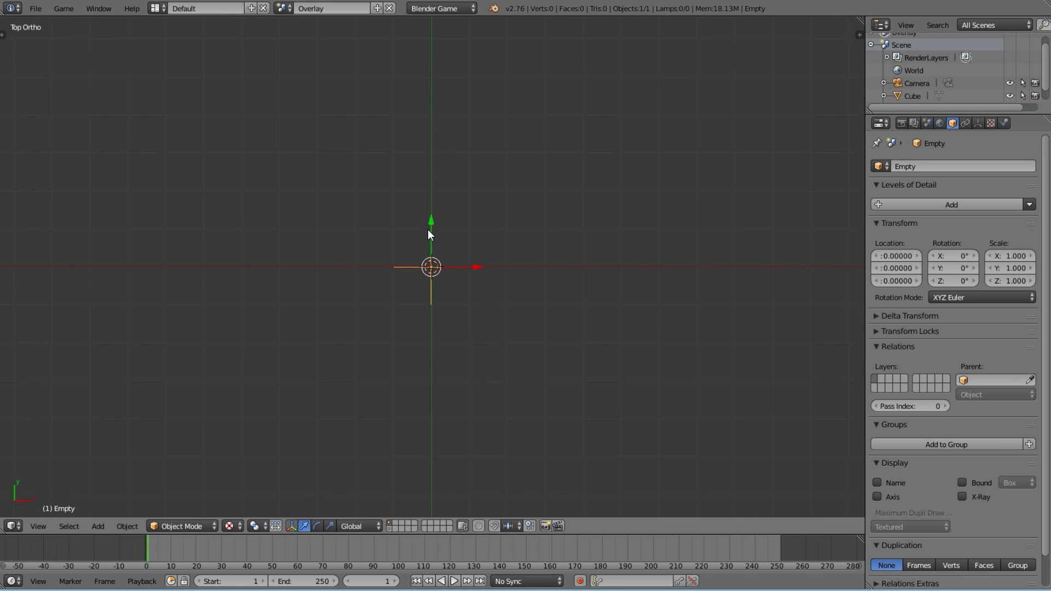
pyautogui.hotkey('shift', 'a')
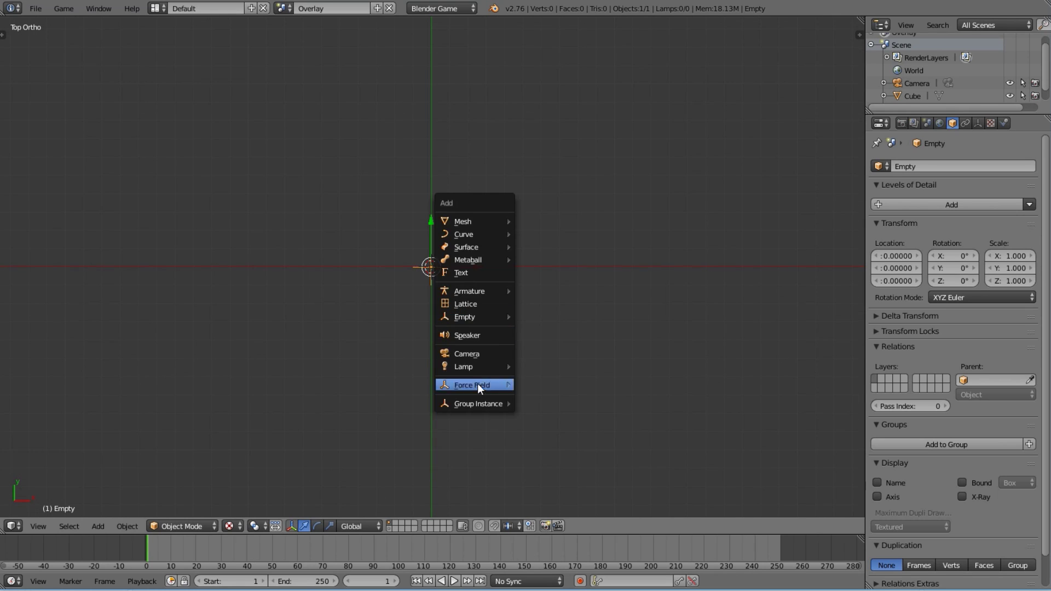
pyautogui.click(481, 353)
pyautogui.moveTo(441, 347); pyautogui.dragTo(468, 383, button='middle')
pyautogui.press('g')
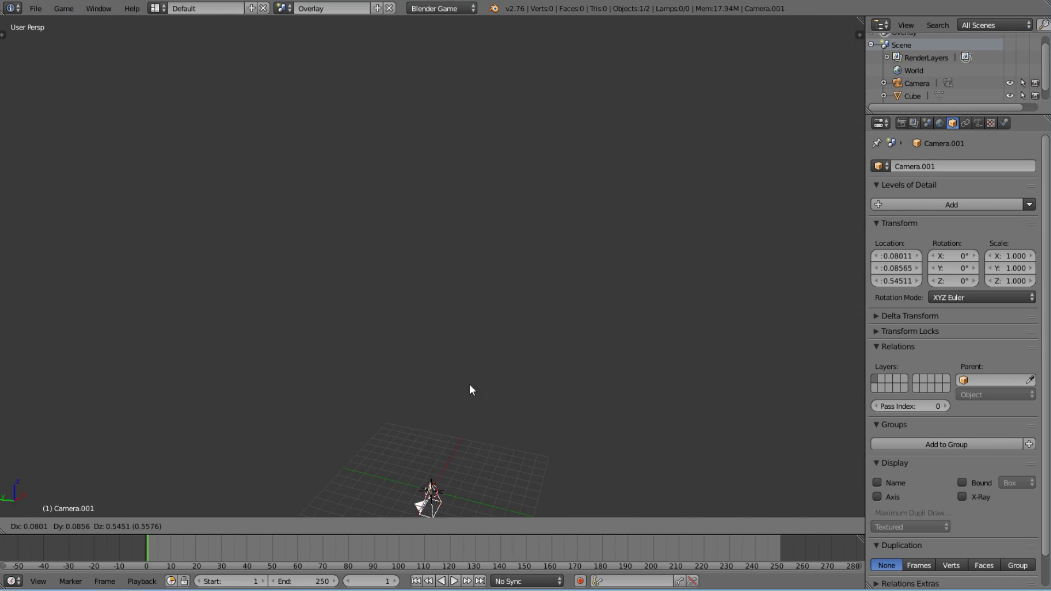
pyautogui.press('z')
pyautogui.click(461, 224)
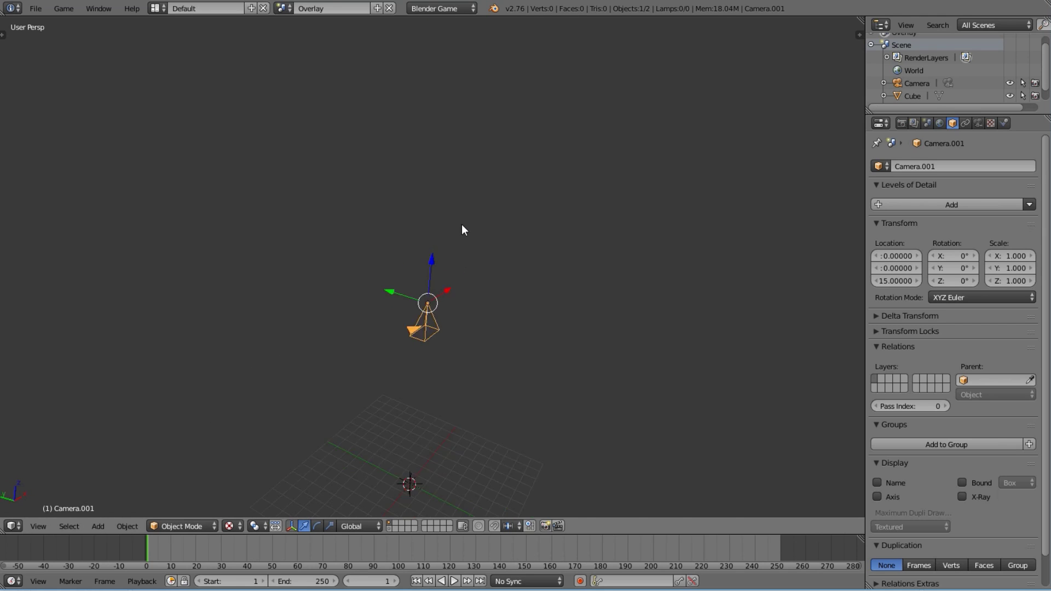
# Look through the new camera and move the empty to Y 5.
pyautogui.press('ctrl+KP_0')
pyautogui.rightClick(431, 275)
pyautogui.press('g')
pyautogui.press('y')
pyautogui.press('5')
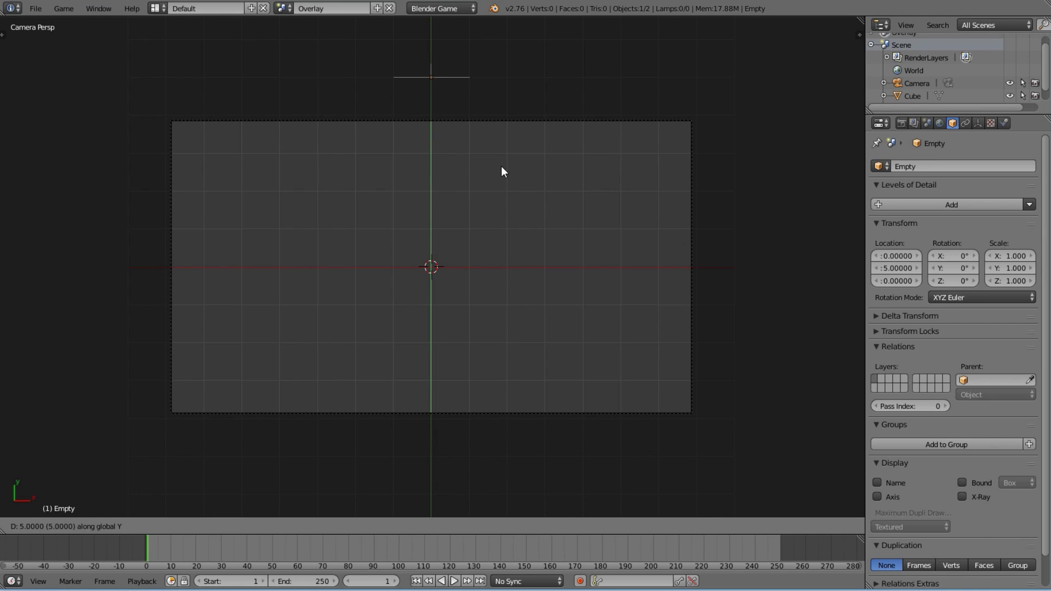
pyautogui.press('Return')
# Enlarge the lower editor area and turn it into the Logic Editor.
pyautogui.moveTo(492, 534); pyautogui.dragTo(493, 376)
pyautogui.click(14, 580)
pyautogui.click(47, 410)
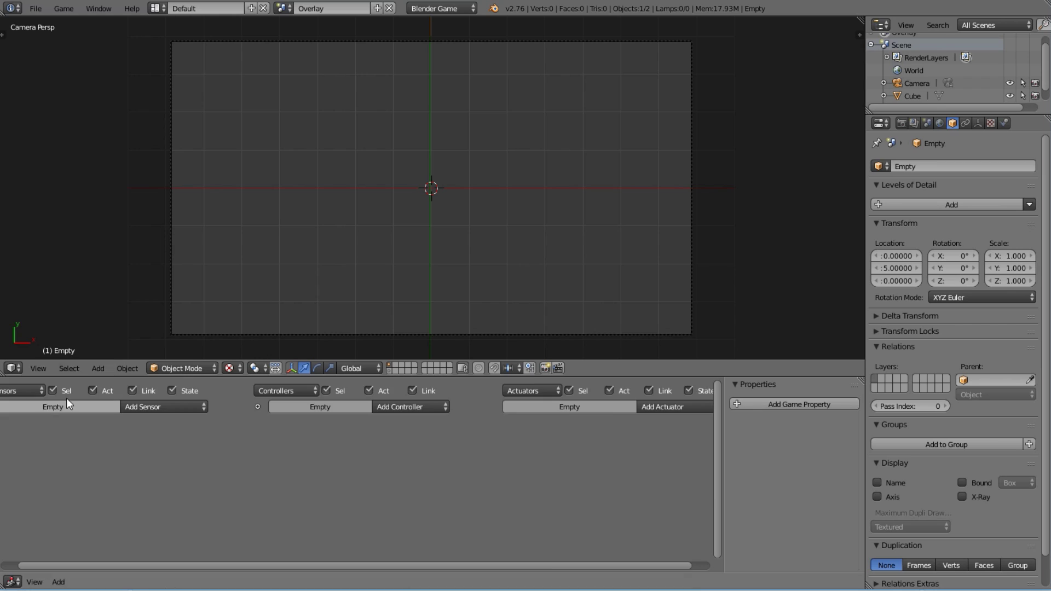
# Give the Empty a repeating Delay sensor with a delay of 10.
pyautogui.scroll(-2, 343, 229)
pyautogui.click(162, 403)
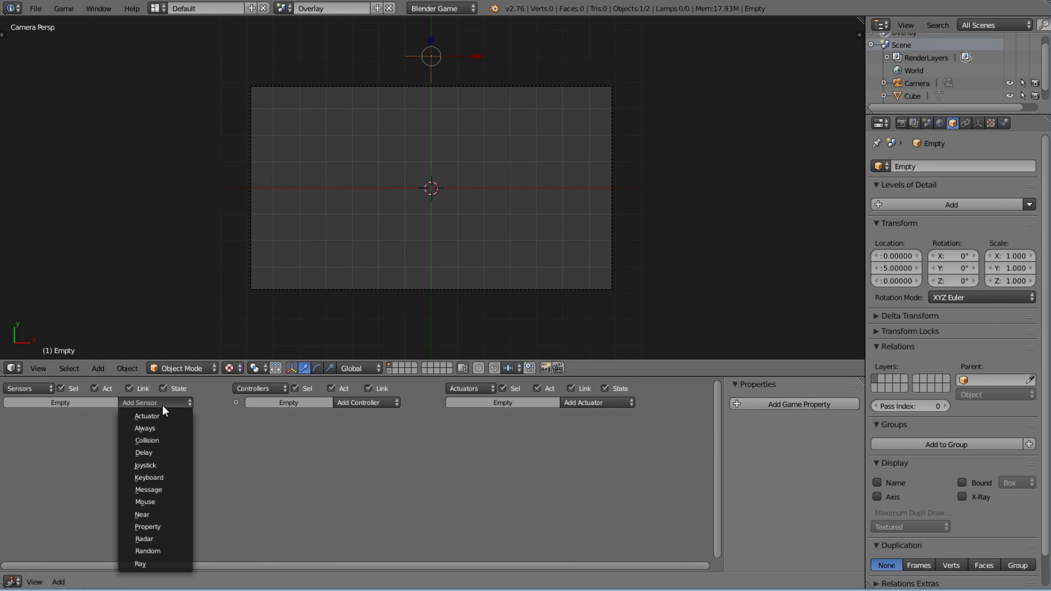
pyautogui.click(163, 457)
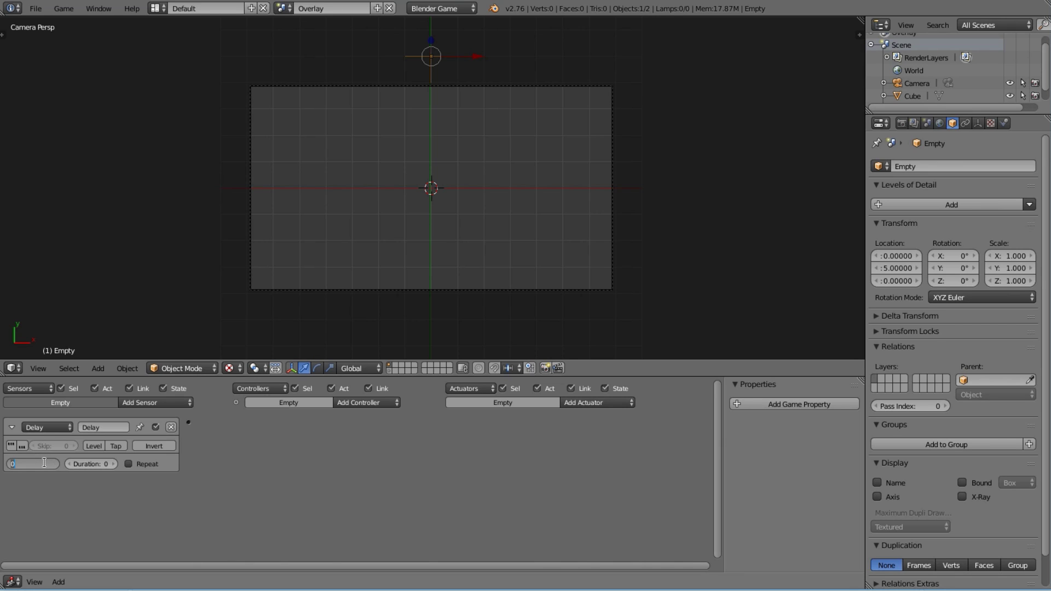
pyautogui.click(99, 464)
pyautogui.press('Return')
# Add an Edit Object actuator that adds Rain, linked to the Delay sensor.
pyautogui.click(596, 403)
pyautogui.click(616, 350)
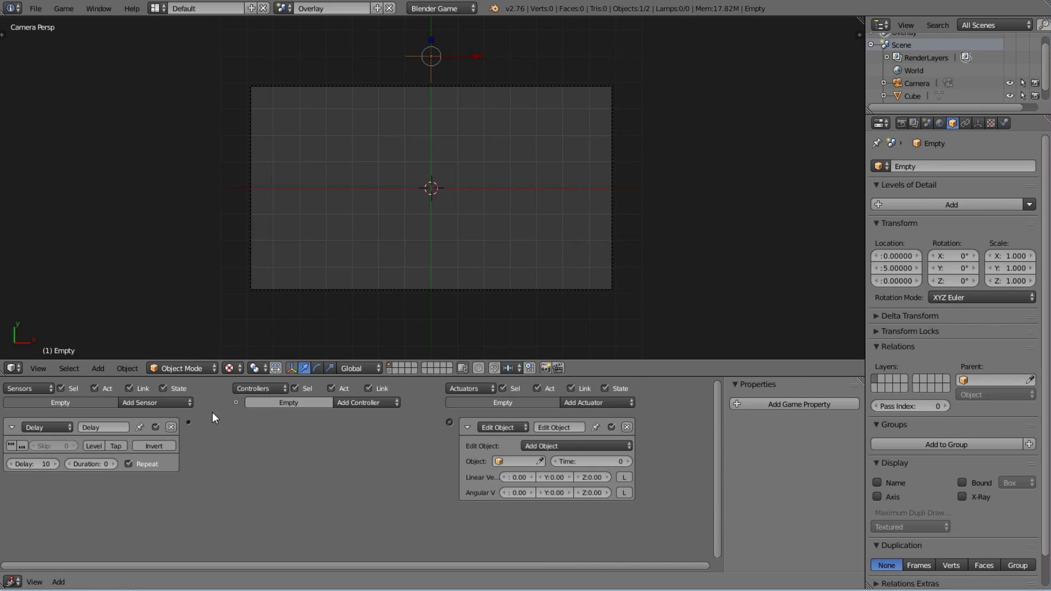
pyautogui.moveTo(189, 421); pyautogui.dragTo(449, 422)
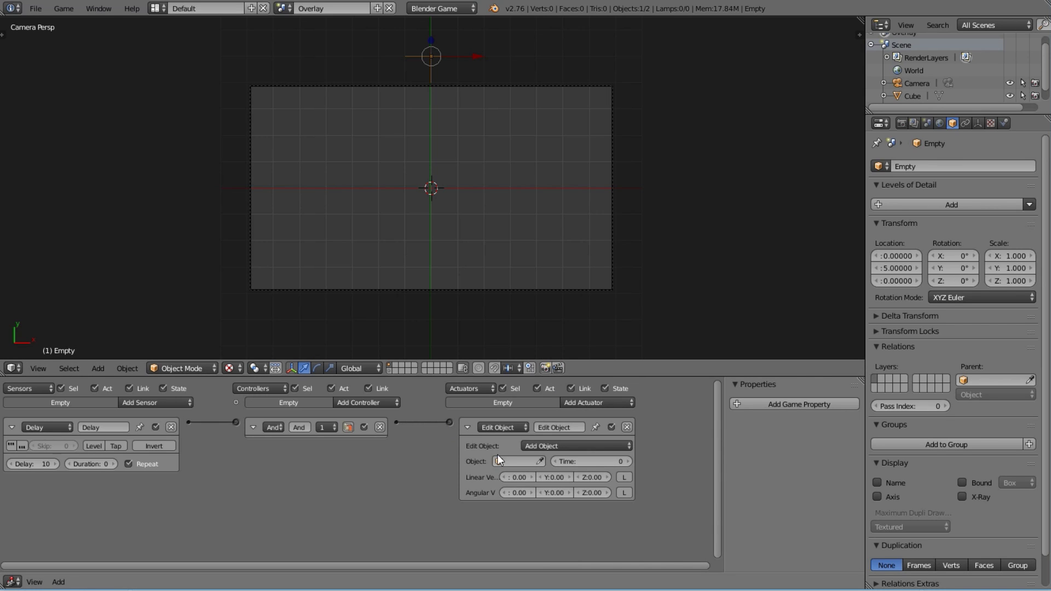
pyautogui.click(521, 461)
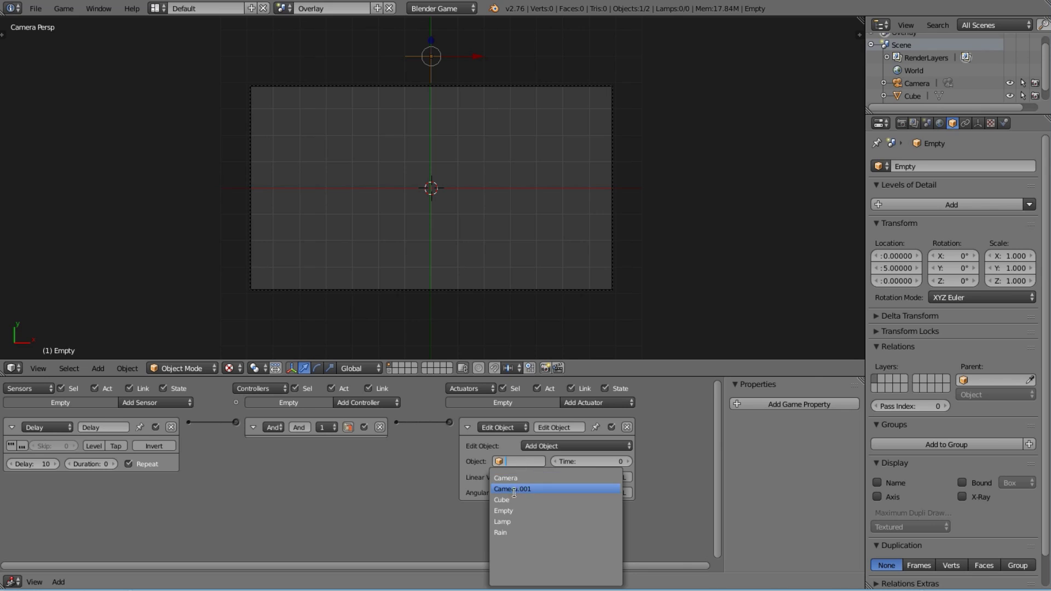
pyautogui.click(520, 522)
# Test-run the game, move the Empty to Y 4, and test again.
pyautogui.press('p')
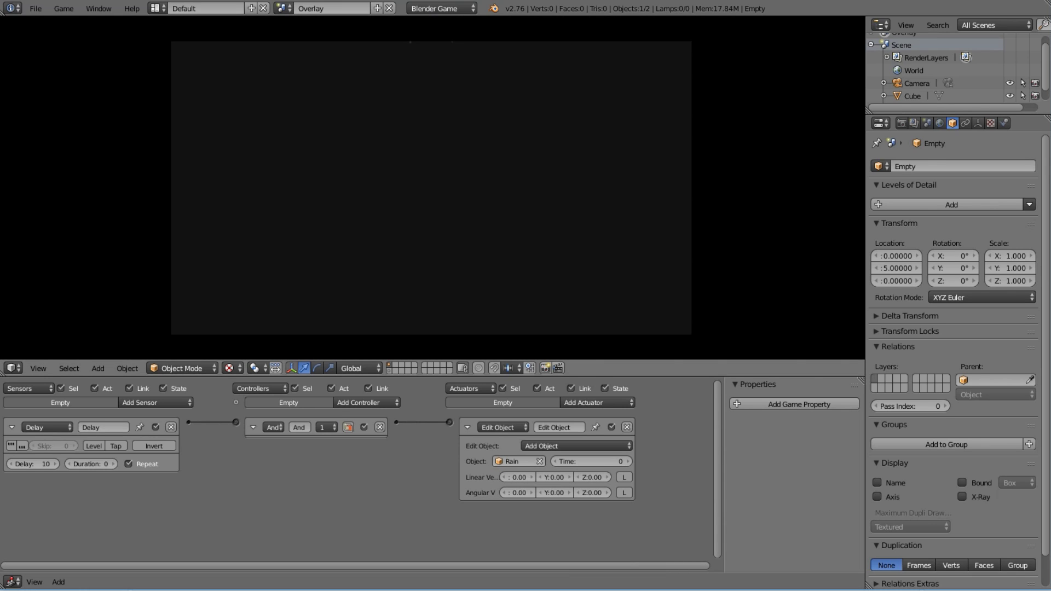
pyautogui.press('Escape')
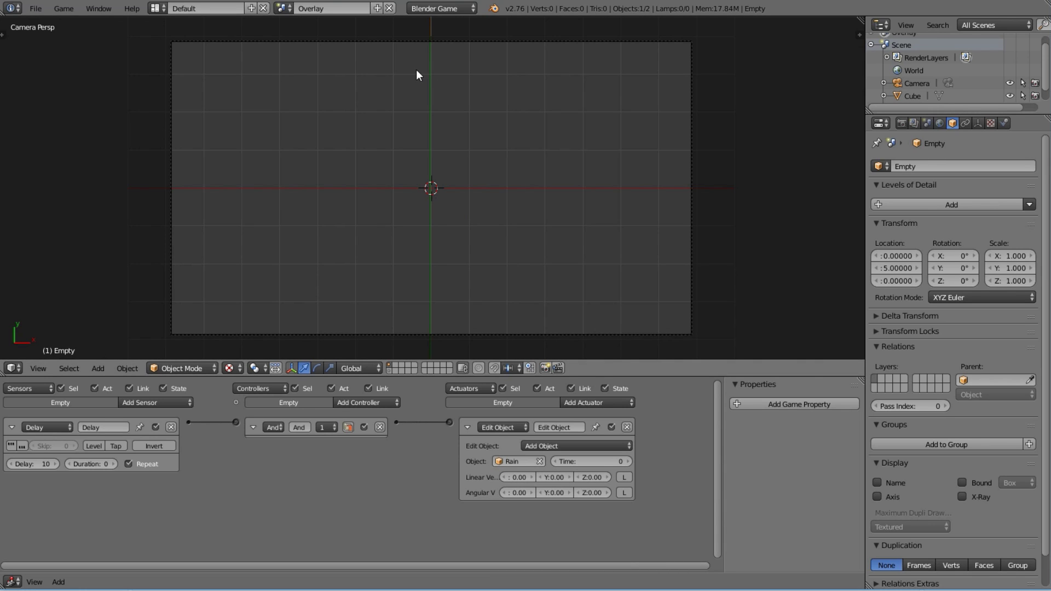
pyautogui.press('g')
pyautogui.press('y')
pyautogui.click(444, 123)
pyautogui.press('p')
pyautogui.press('Escape')
# Give Rain an Always sensor linked to a Motion actuator moving it -0.40 along Y.
pyautogui.rightClick(416, 173)
pyautogui.click(164, 403)
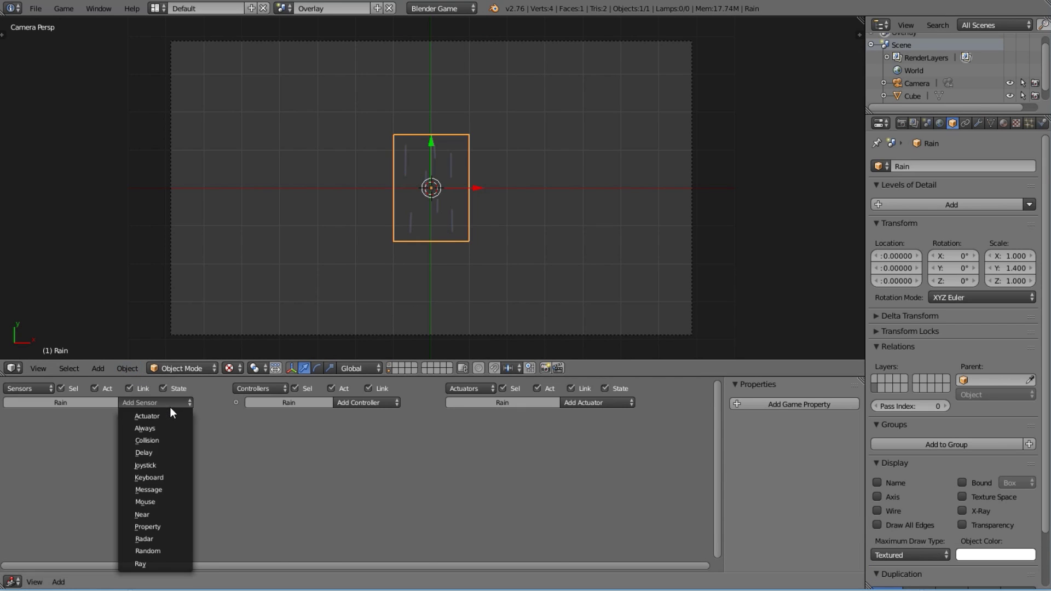
pyautogui.click(159, 429)
pyautogui.click(608, 404)
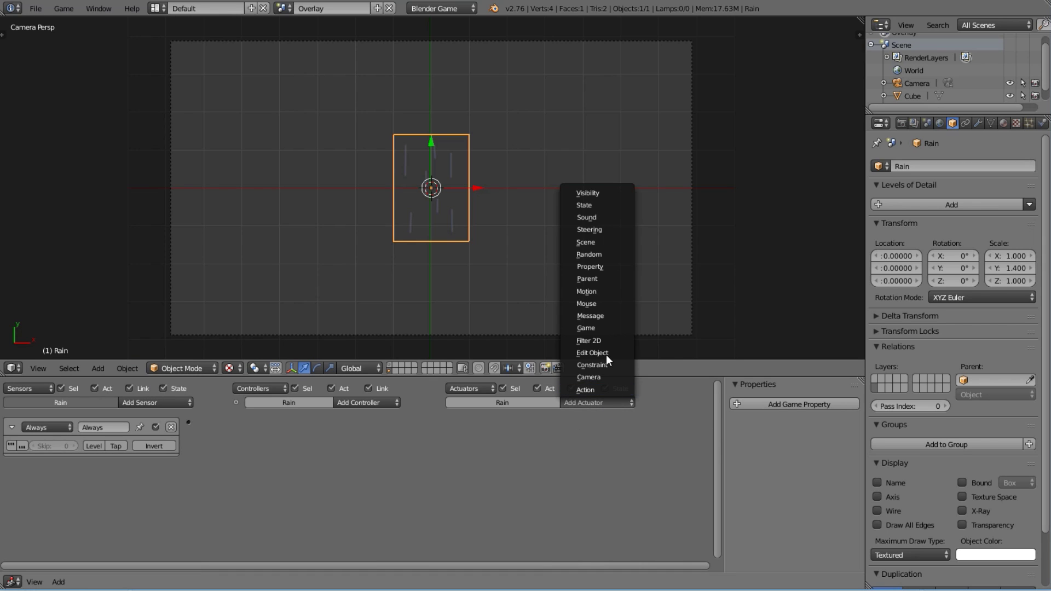
pyautogui.click(601, 290)
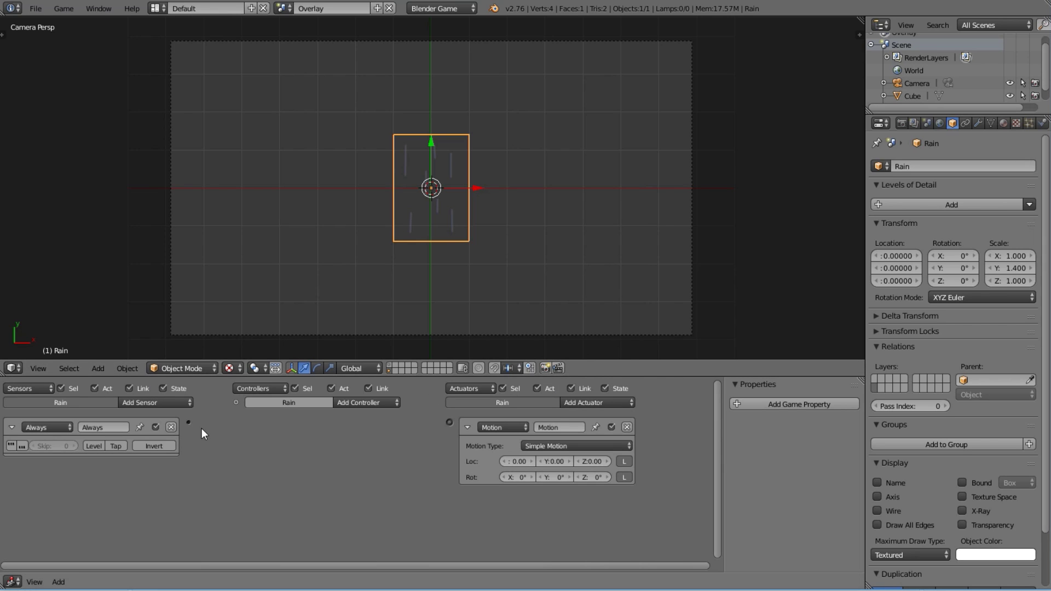
pyautogui.moveTo(188, 423); pyautogui.dragTo(449, 422)
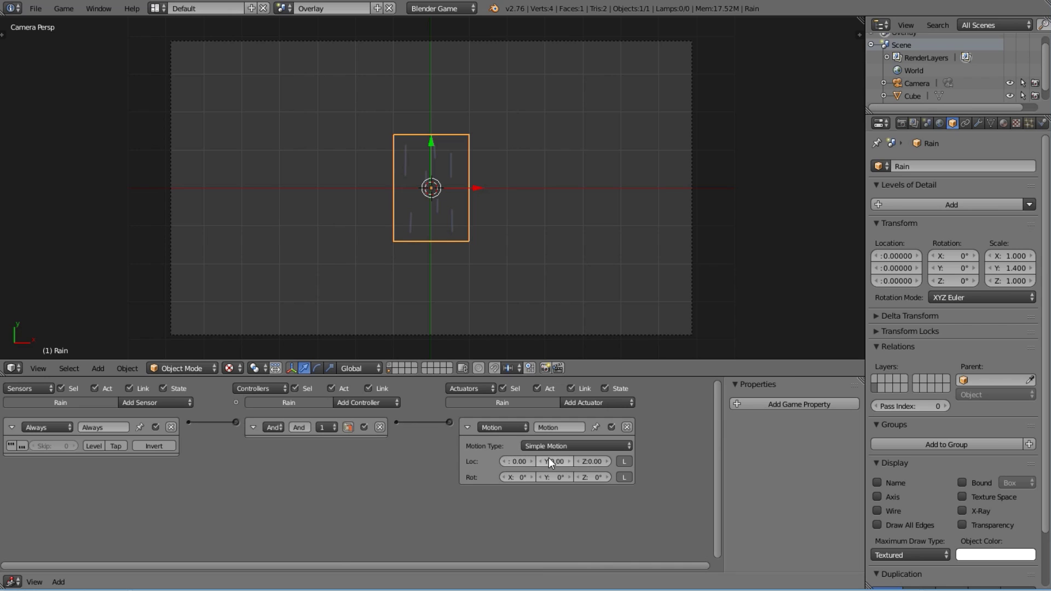
pyautogui.click(554, 462)
pyautogui.write('-0.4')
pyautogui.press('Return')
# Test the falling rain, enlarge the Rain plane by 1.2, then show the Empty's layer.
pyautogui.press('p')
pyautogui.press('Escape')
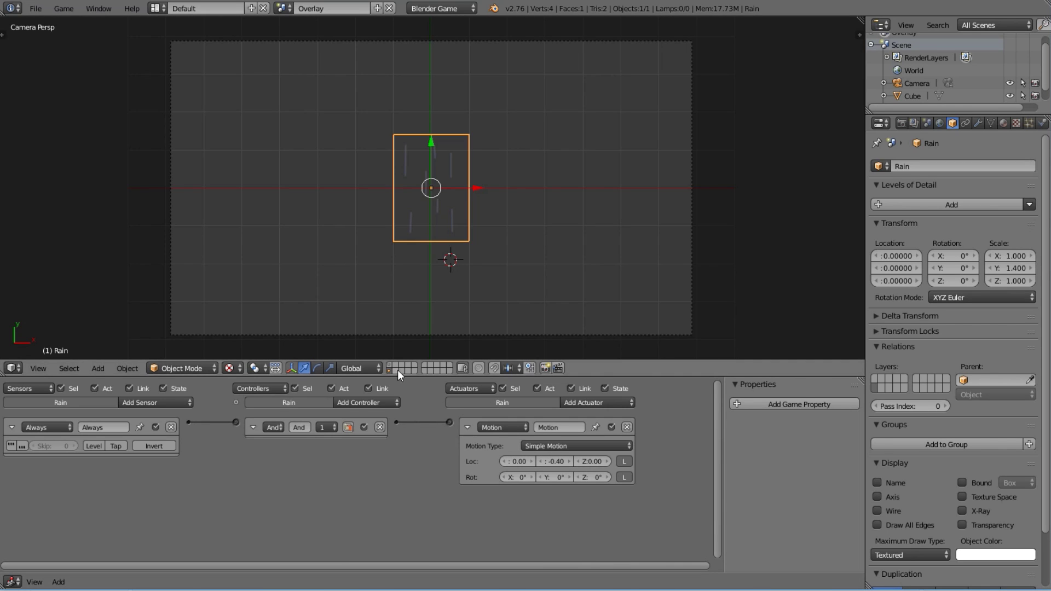
pyautogui.write('s1.2')
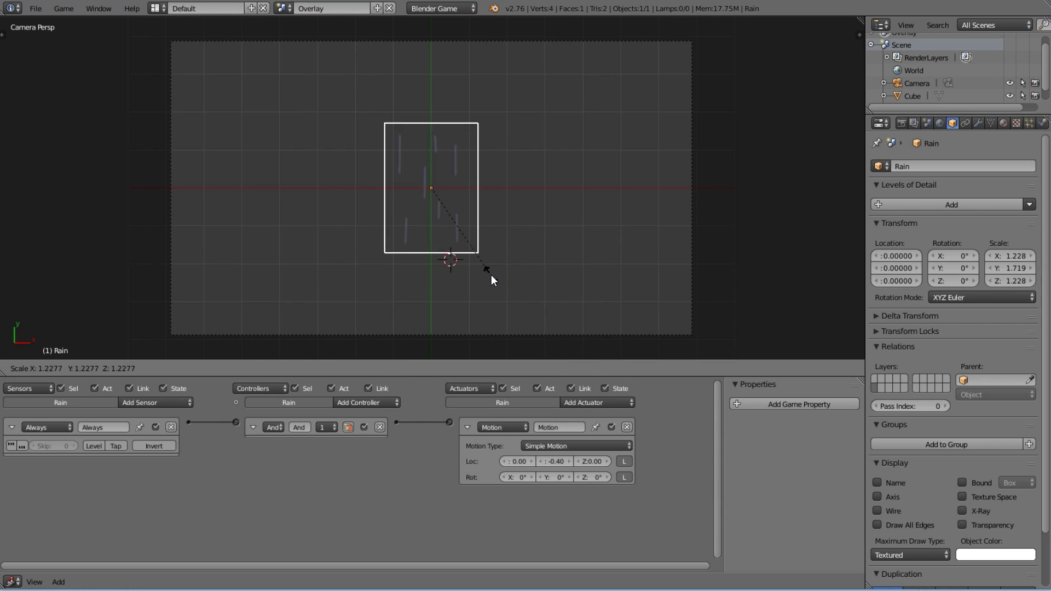
pyautogui.press('Return')
pyautogui.hotkey('ctrl', 'a')
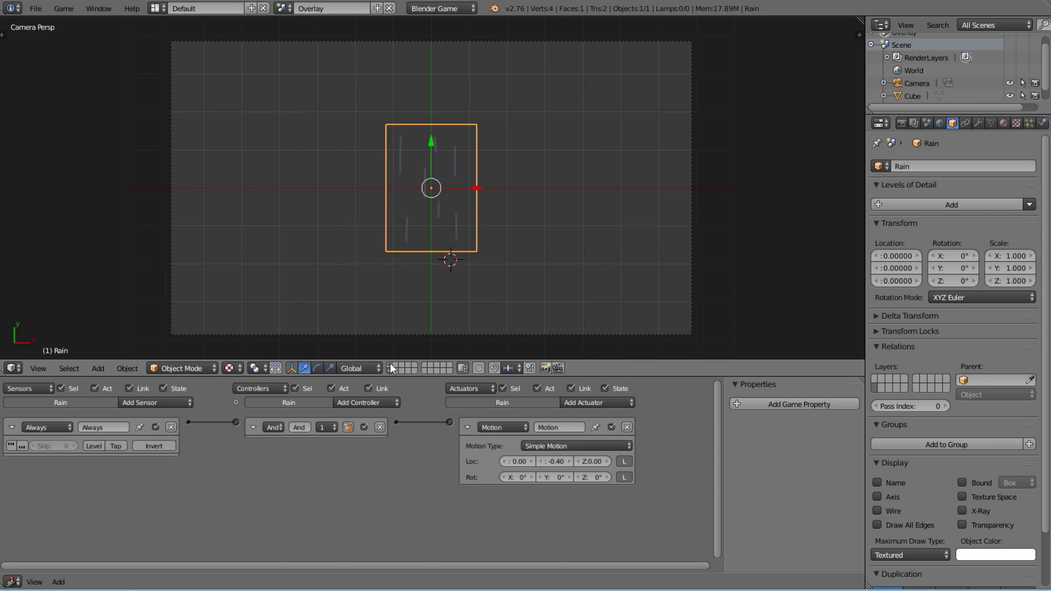
pyautogui.click(390, 364)
pyautogui.scroll(-3, 415, 113)
# Raise the rain spawner Empty to Y 6 and test it in a game run.
pyautogui.press('g')
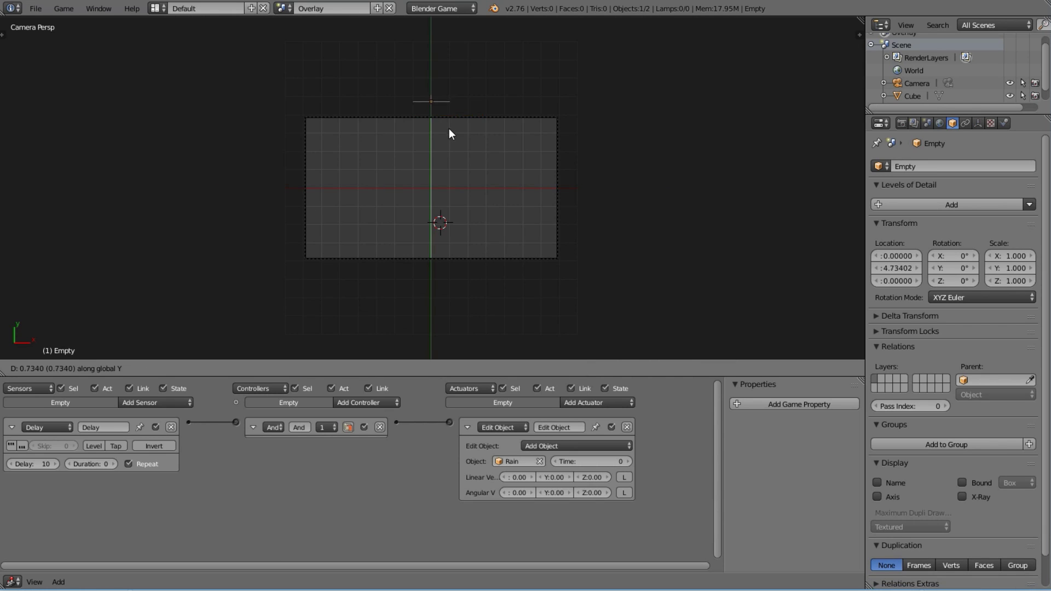
pyautogui.click(448, 113)
pyautogui.press('p')
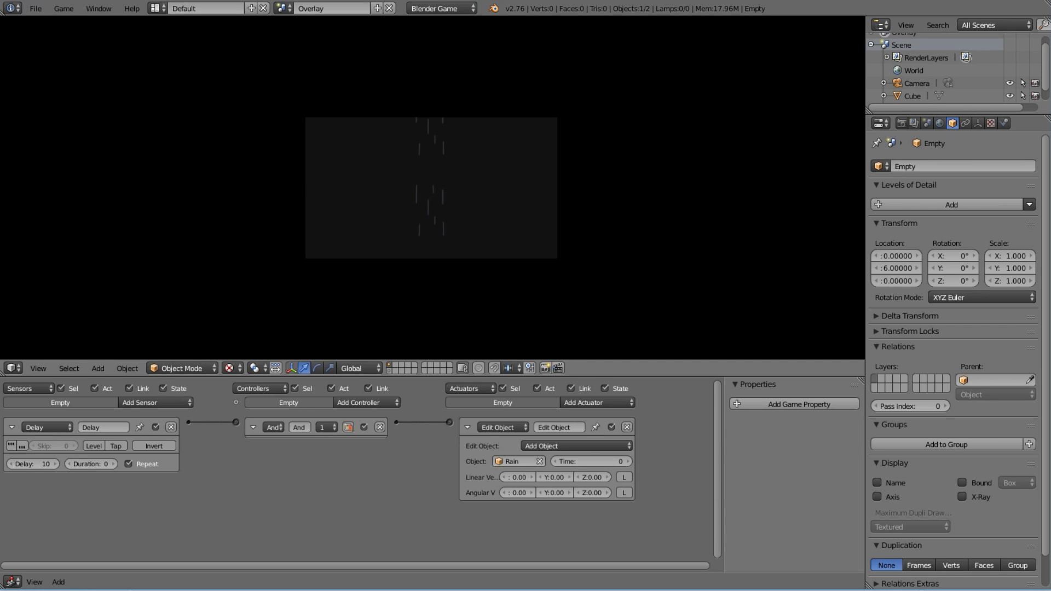
pyautogui.press('Escape')
# Set the added Rain lifetime to 30, test with several spawners, and show Rain's layer.
pyautogui.click(604, 461)
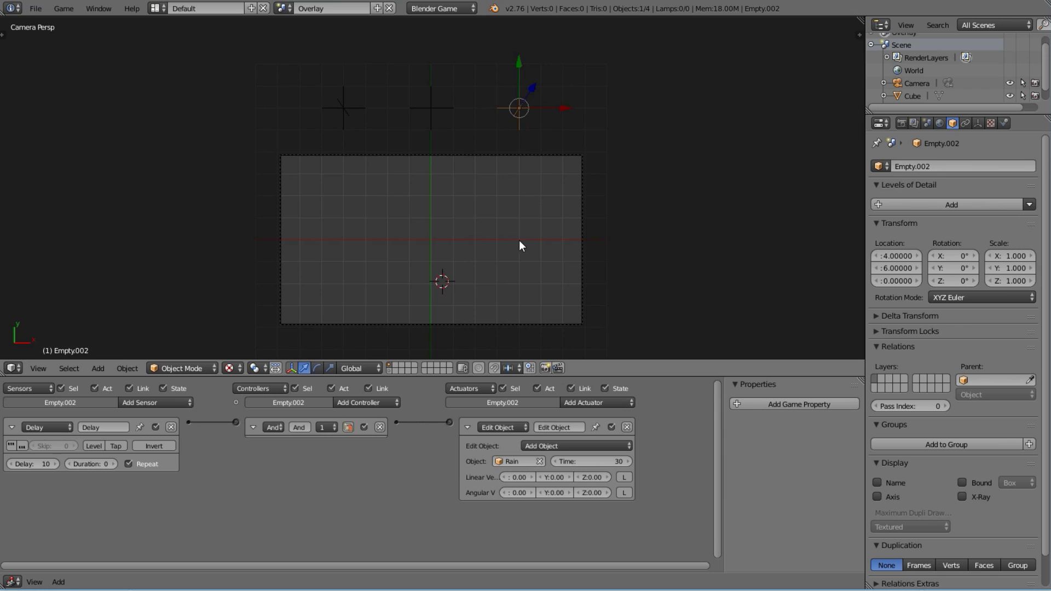
pyautogui.press('p')
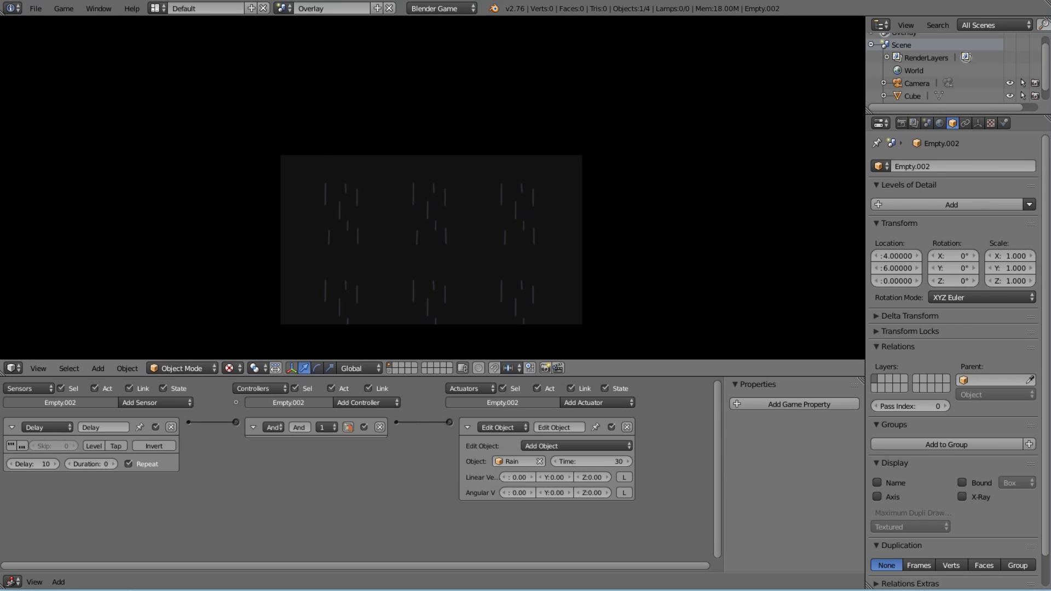
pyautogui.press('Escape')
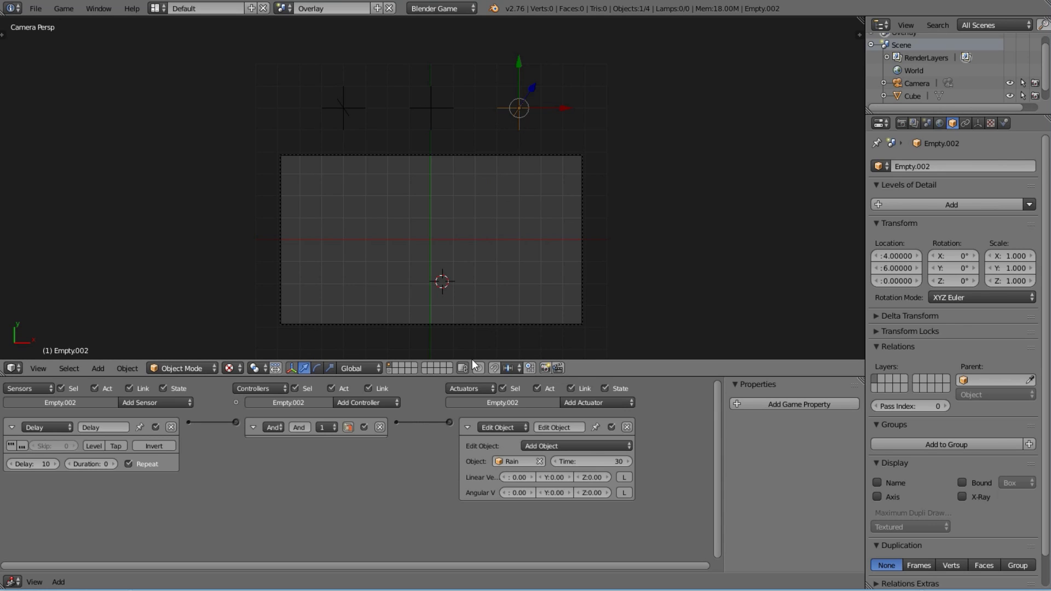
pyautogui.click(388, 372)
# Apply the Rain plane's scale, return to the spawners' layer, and test the game.
pyautogui.rightClick(435, 265)
pyautogui.hotkey('ctrl', 'a')
pyautogui.click(465, 279)
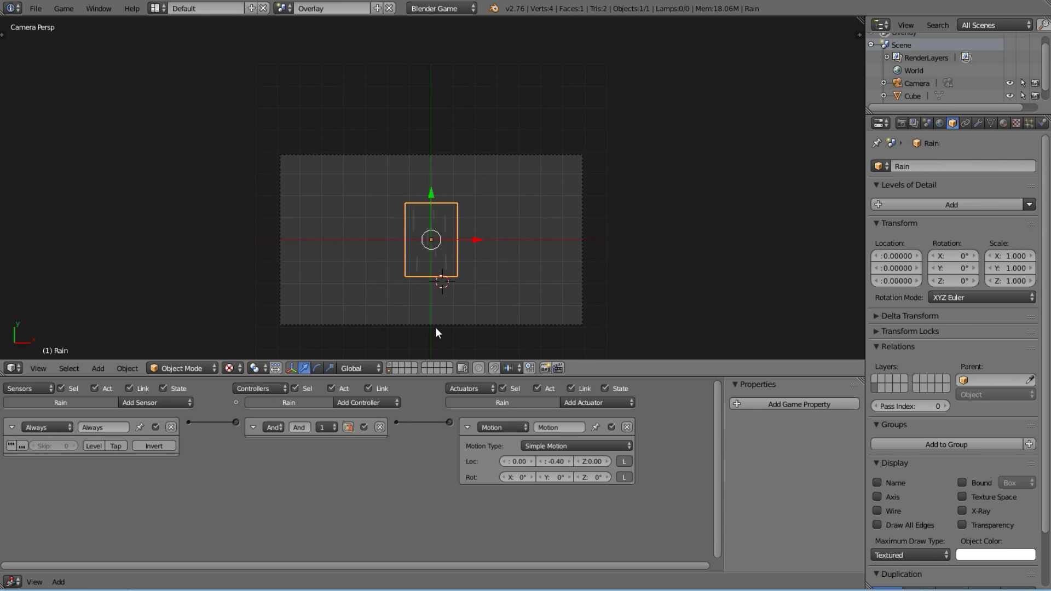
pyautogui.click(389, 366)
pyautogui.press('p')
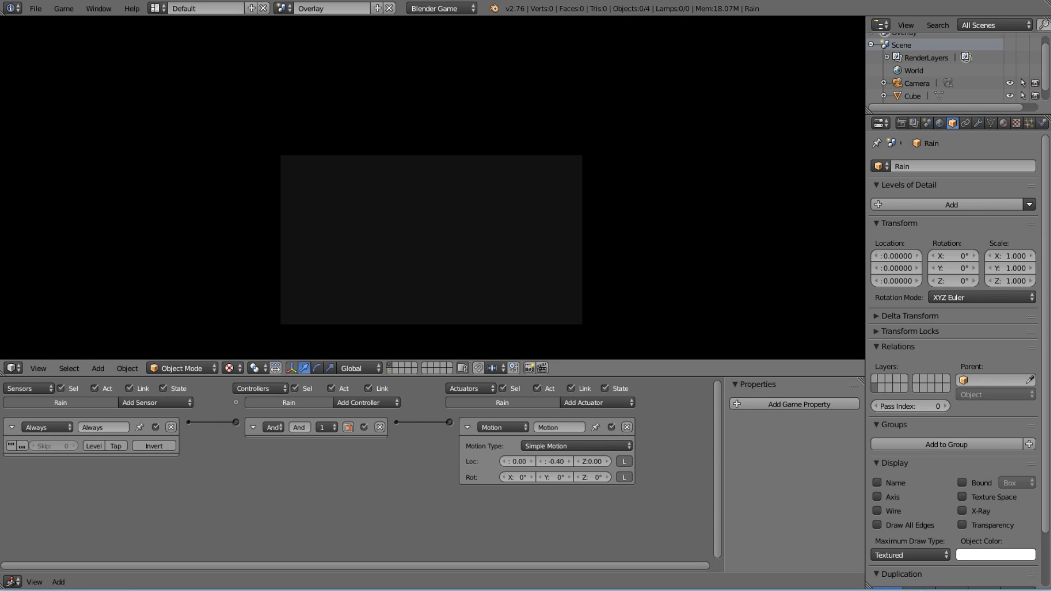
pyautogui.press('Escape')
# Spread the spawner empties out above the camera frame and test rain coverage.
pyautogui.moveTo(487, 98); pyautogui.dragTo(572, 73, button='right')
pyautogui.moveTo(435, 108); pyautogui.dragTo(463, 103, button='right')
pyautogui.moveTo(356, 108); pyautogui.dragTo(330, 52, button='right')
pyautogui.press('p')
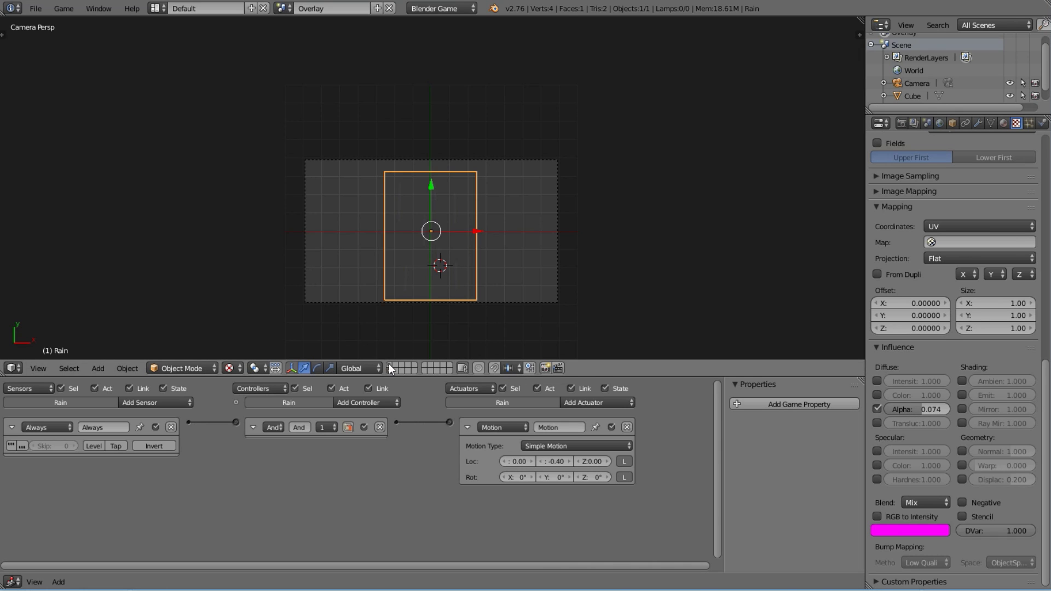
pyautogui.press('p')
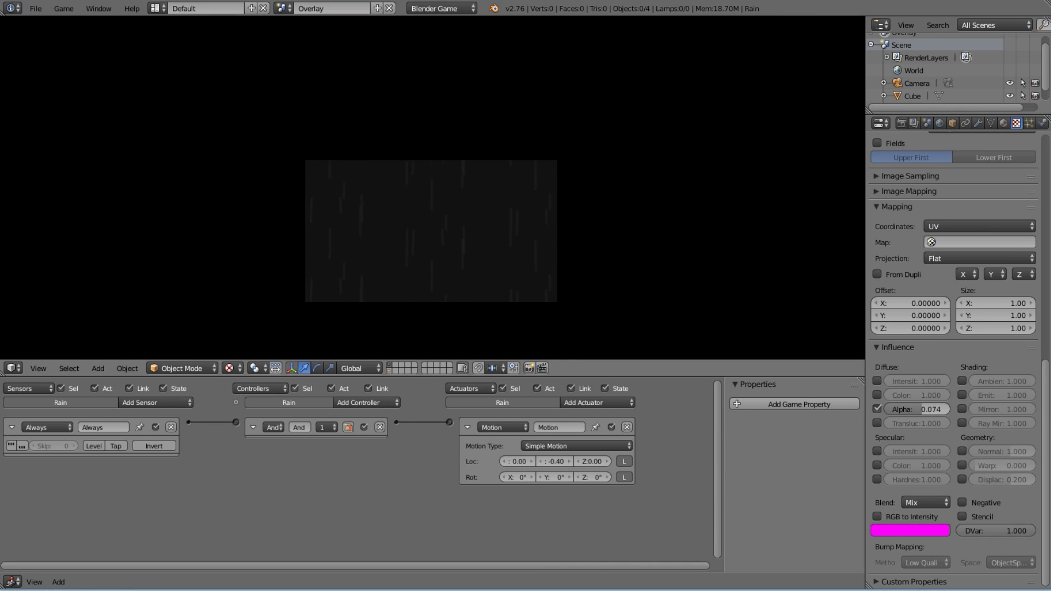
# Add a new plane and view it through the scene camera.
pyautogui.moveTo(462, 33)
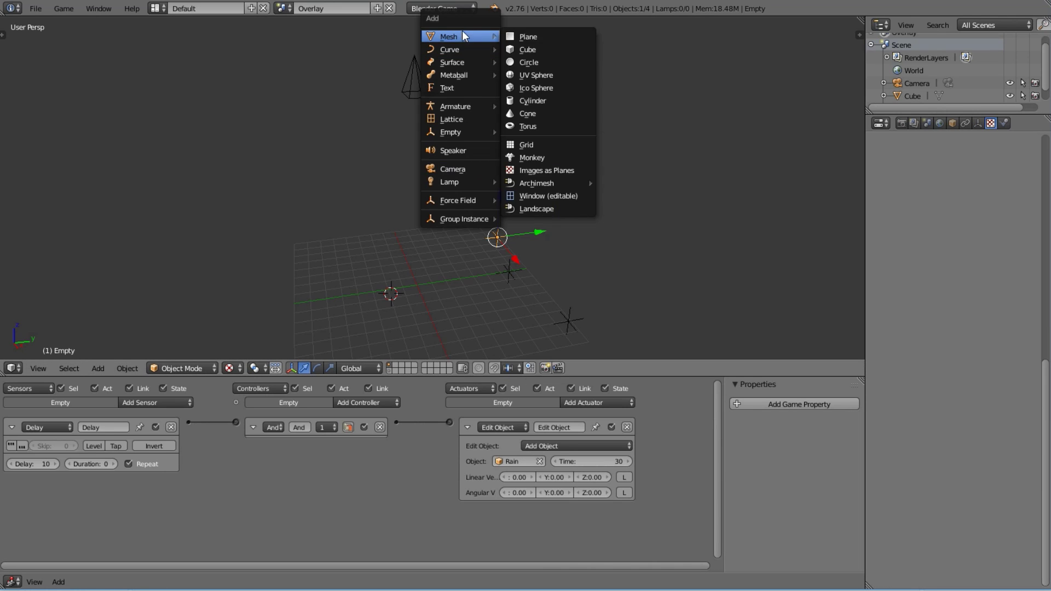
pyautogui.click(517, 34)
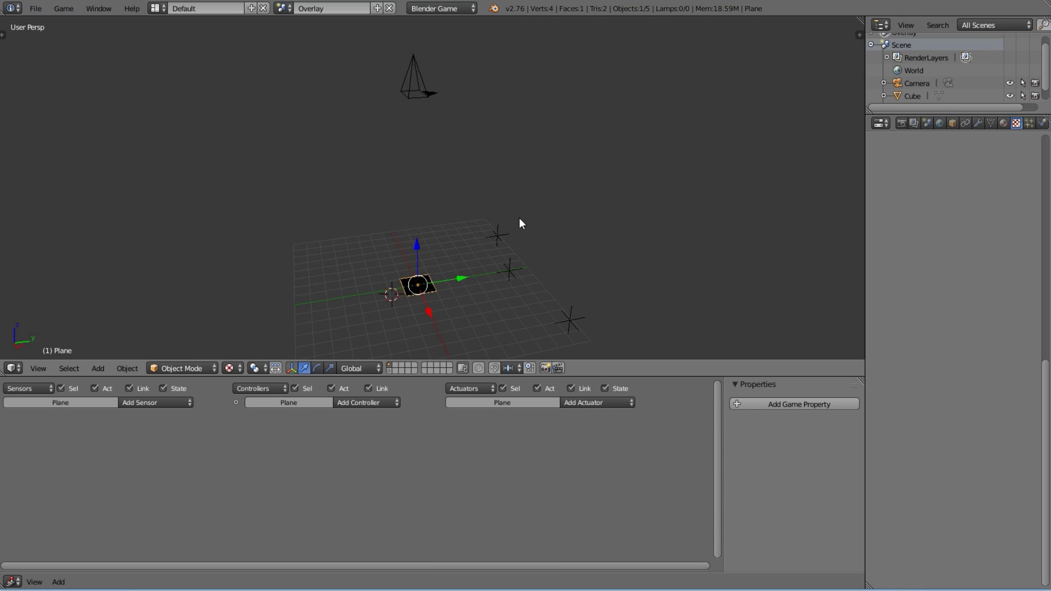
pyautogui.press('KP_0')
pyautogui.keyDown('shift'); pyautogui.moveTo(484, 264); pyautogui.dragTo(445, 202, button='middle'); pyautogui.keyUp('shift')
# Scale the plane up, stretch it along X to fill the camera frame, and apply its scale.
pyautogui.press('s')
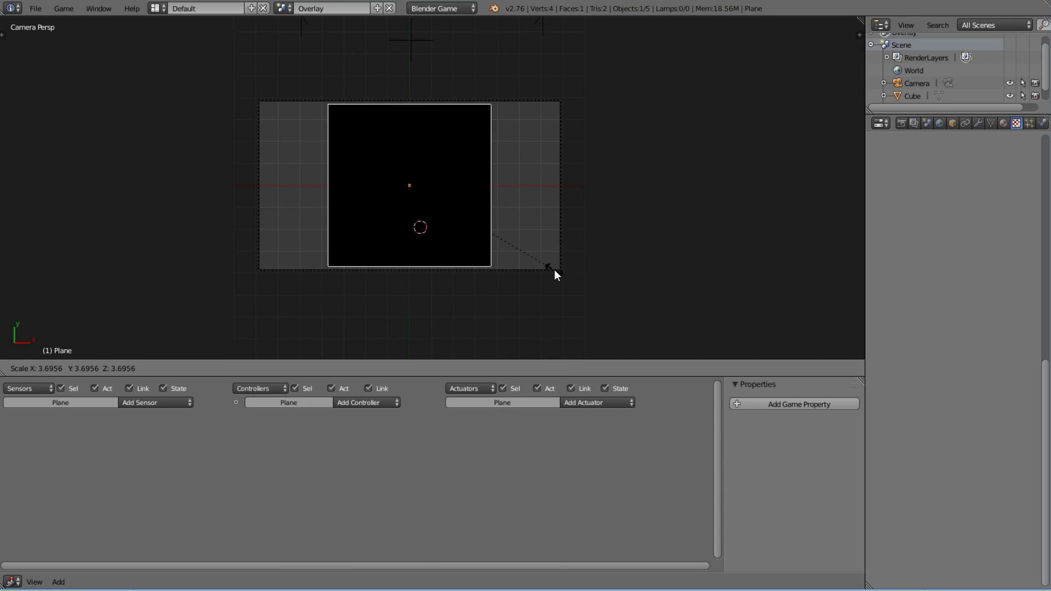
pyautogui.click(569, 280)
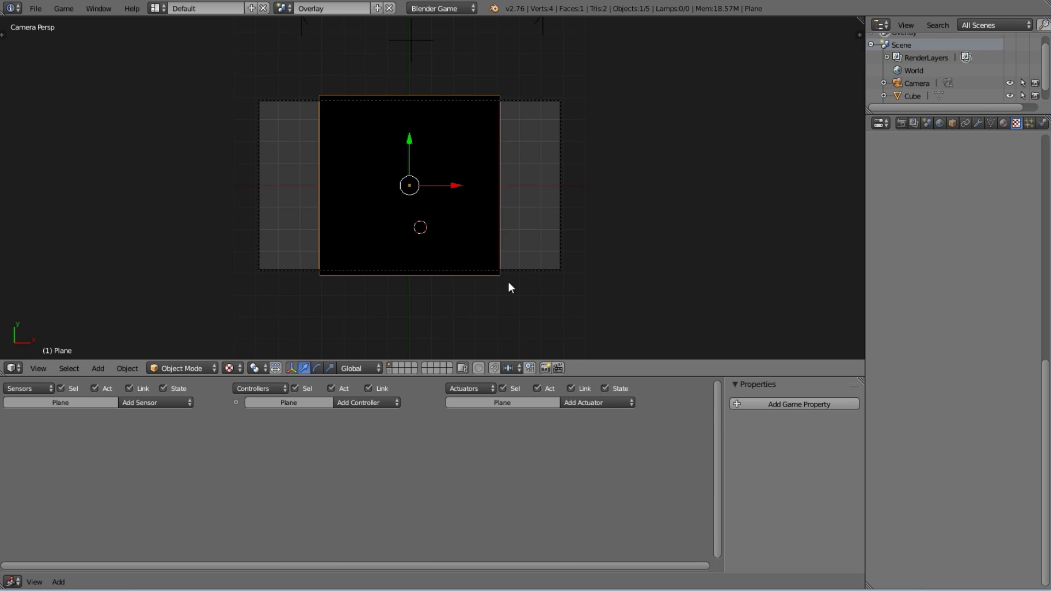
pyautogui.press('s')
pyautogui.press('x')
pyautogui.click(625, 288)
pyautogui.hotkey('ctrl', 'a')
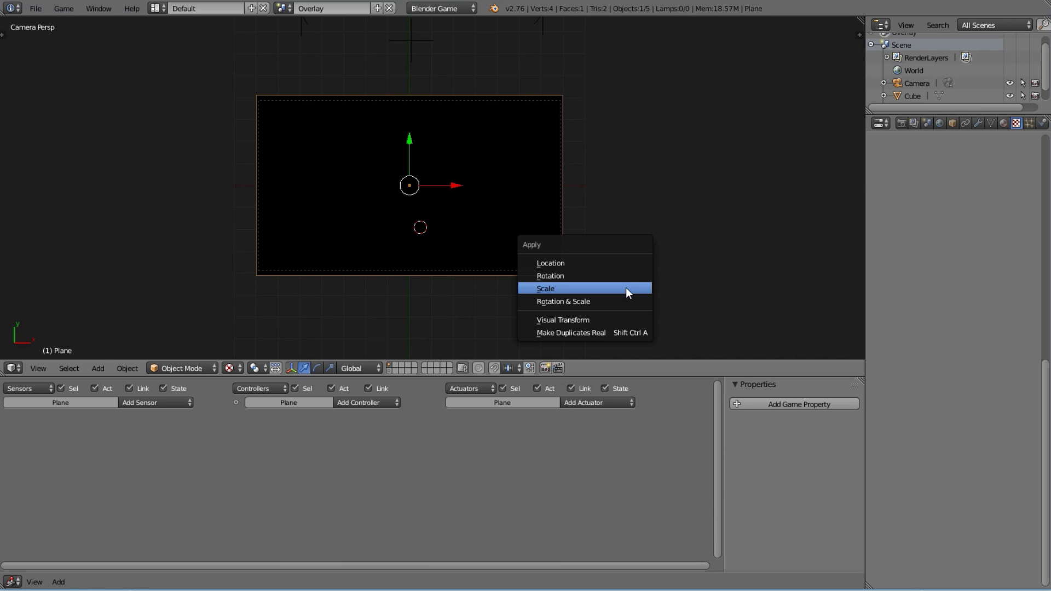
pyautogui.click(626, 288)
# Give the plane an Always sensor linked to a Motion actuator.
pyautogui.click(181, 402)
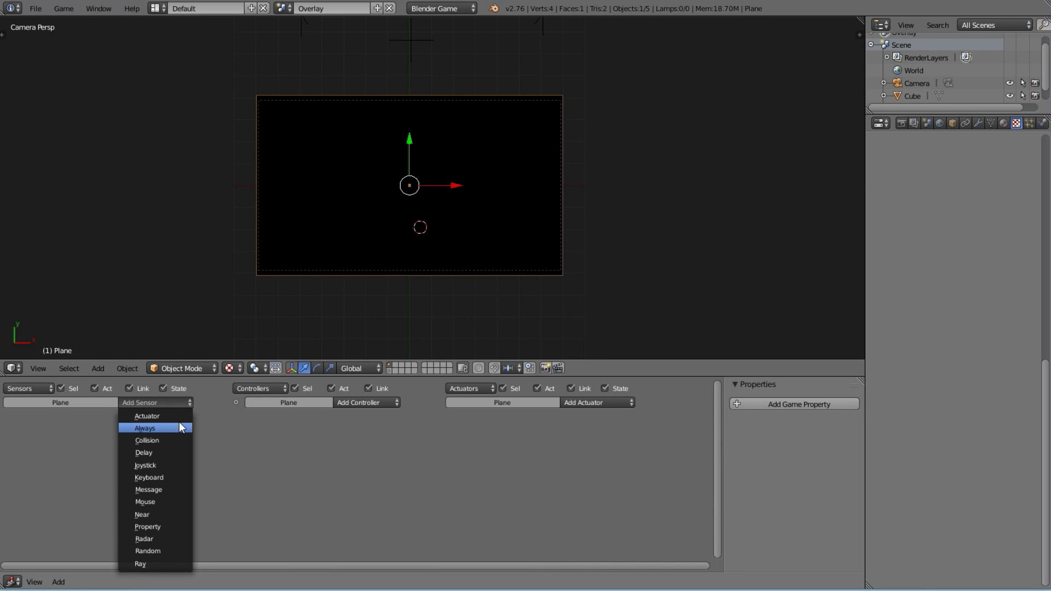
pyautogui.click(180, 428)
pyautogui.click(584, 403)
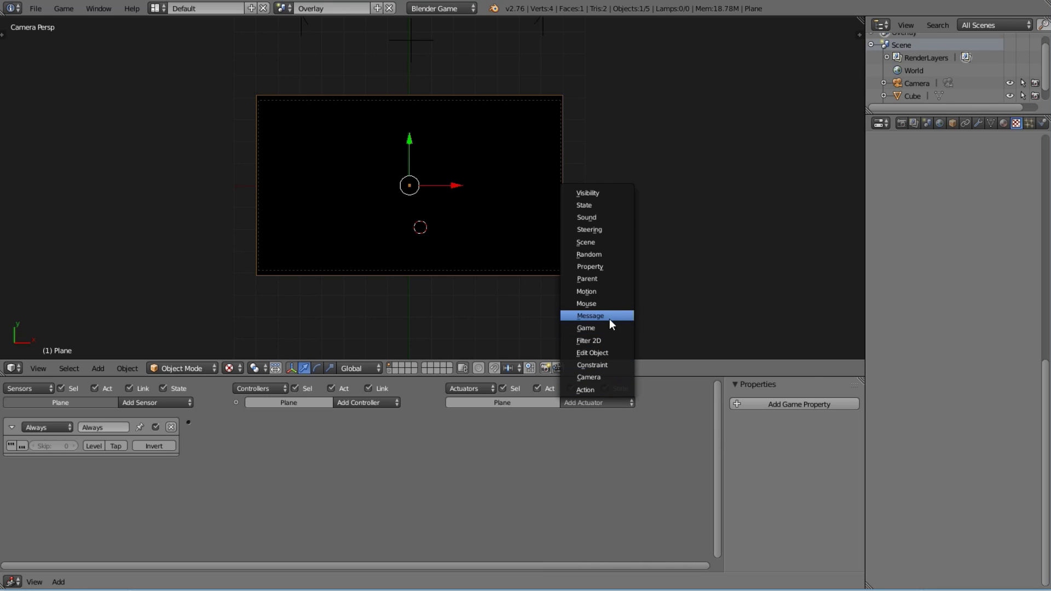
pyautogui.click(609, 291)
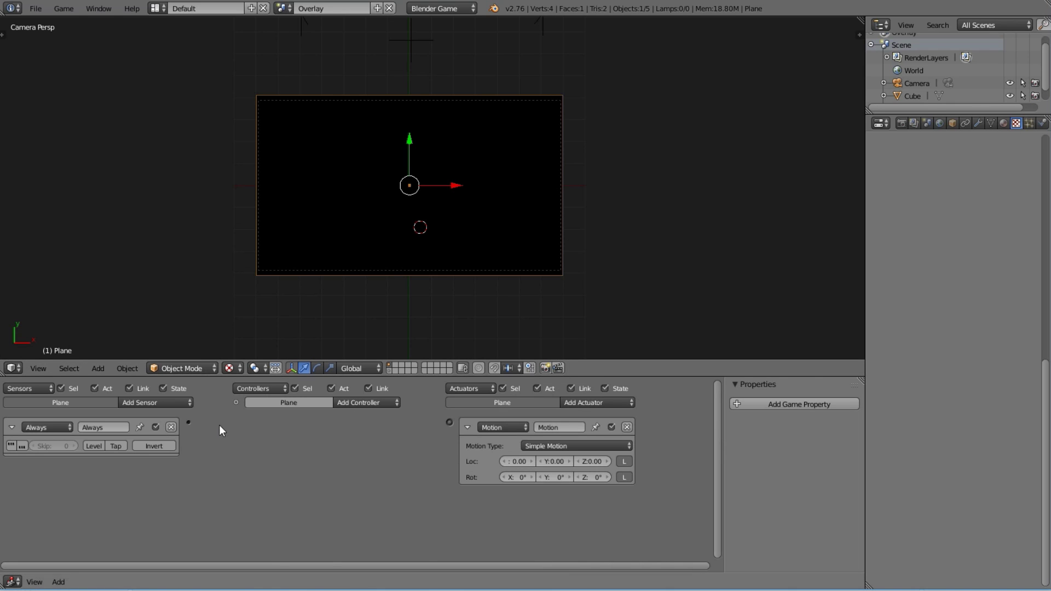
pyautogui.moveTo(191, 425); pyautogui.dragTo(452, 422)
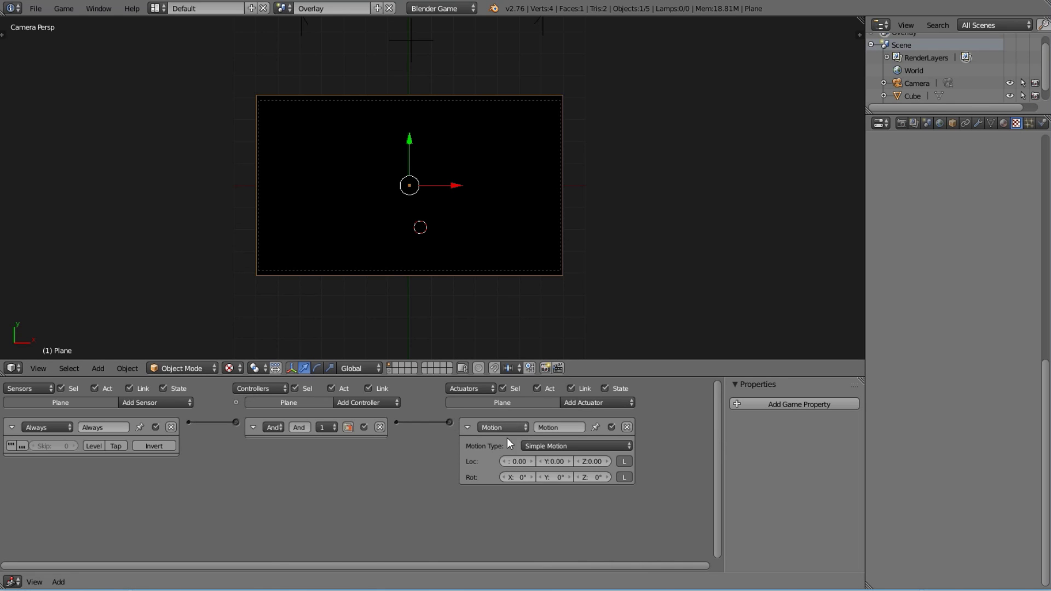
# Try a Z rotation, reset it to 0°, set Loc Z to 0.10, and test the moving plane.
pyautogui.click(596, 474)
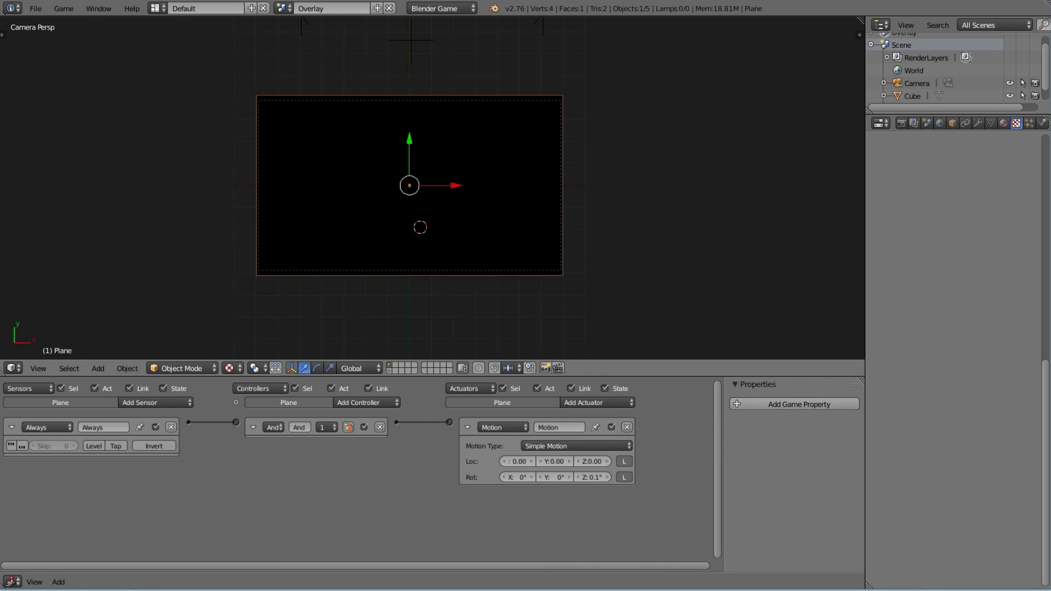
pyautogui.press('p')
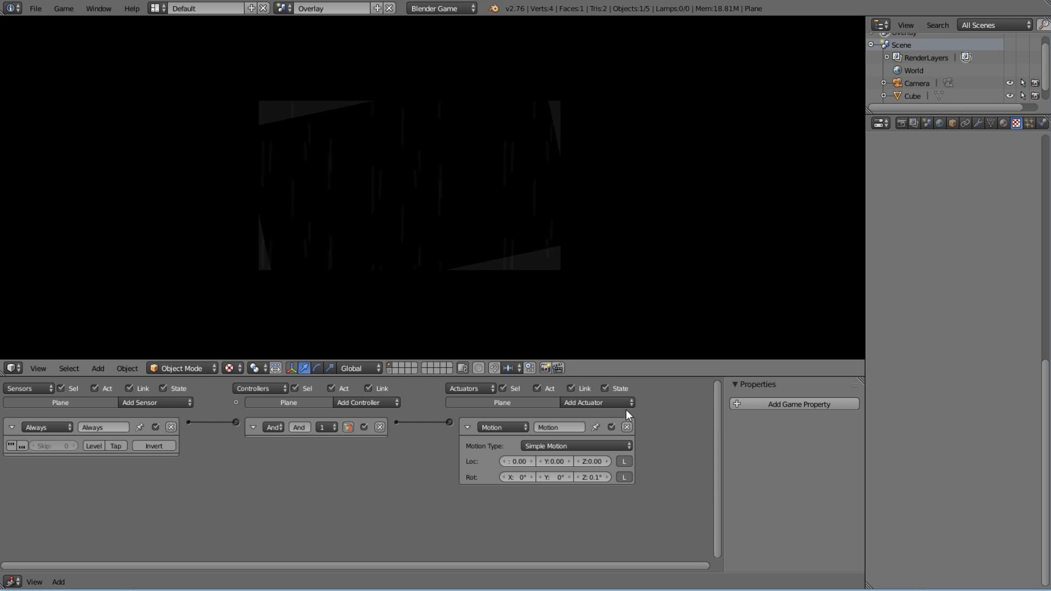
pyautogui.press('Escape')
pyautogui.click(597, 477)
pyautogui.press('Return')
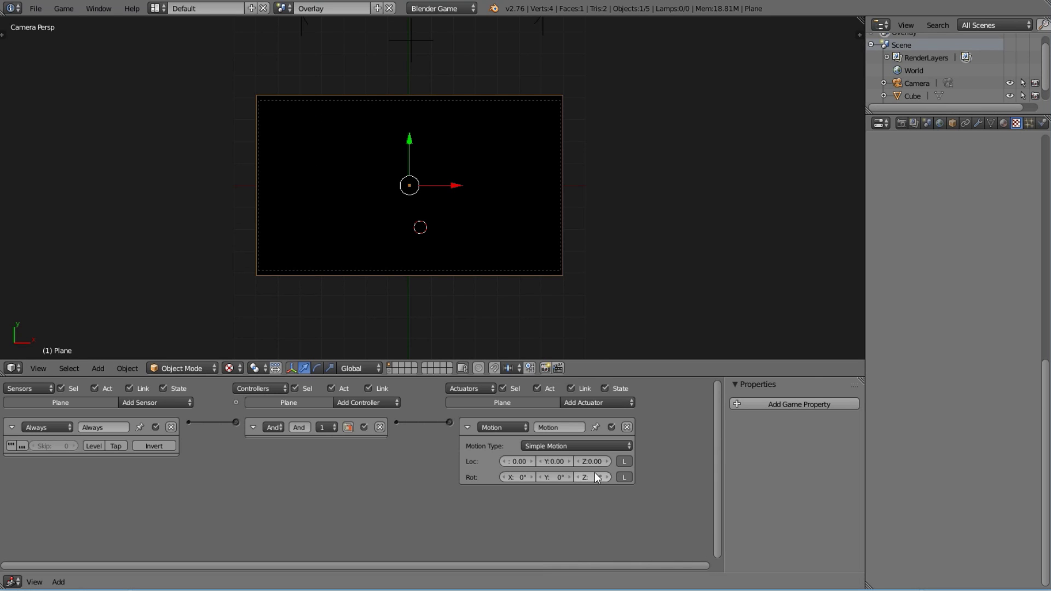
pyautogui.click(593, 461)
pyautogui.moveTo(590, 257); pyautogui.dragTo(564, 289, button='middle')
pyautogui.scroll(-5, 561, 288)
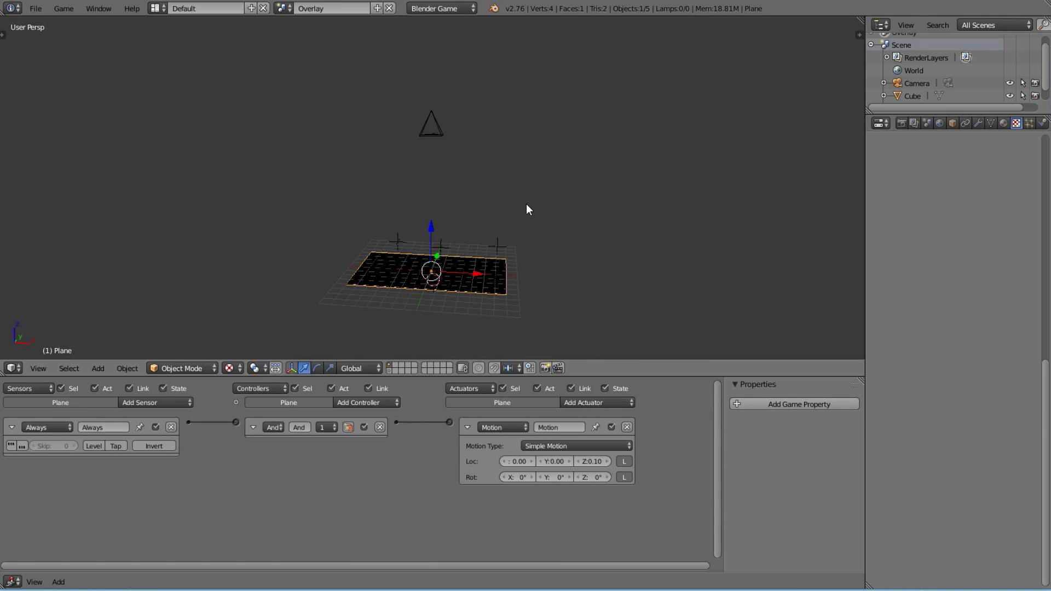
pyautogui.press('p')
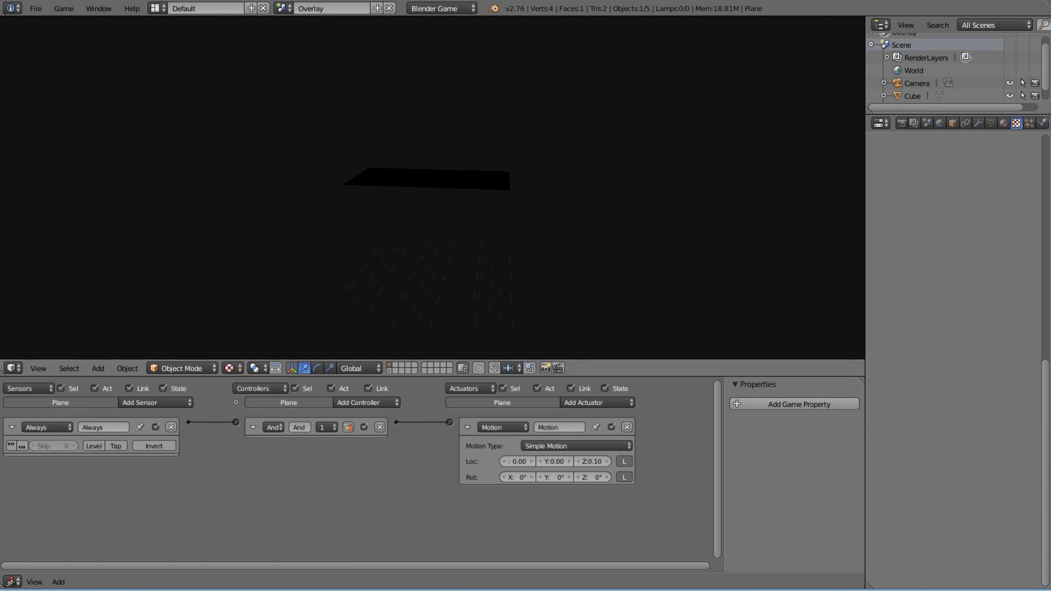
pyautogui.press('Escape')
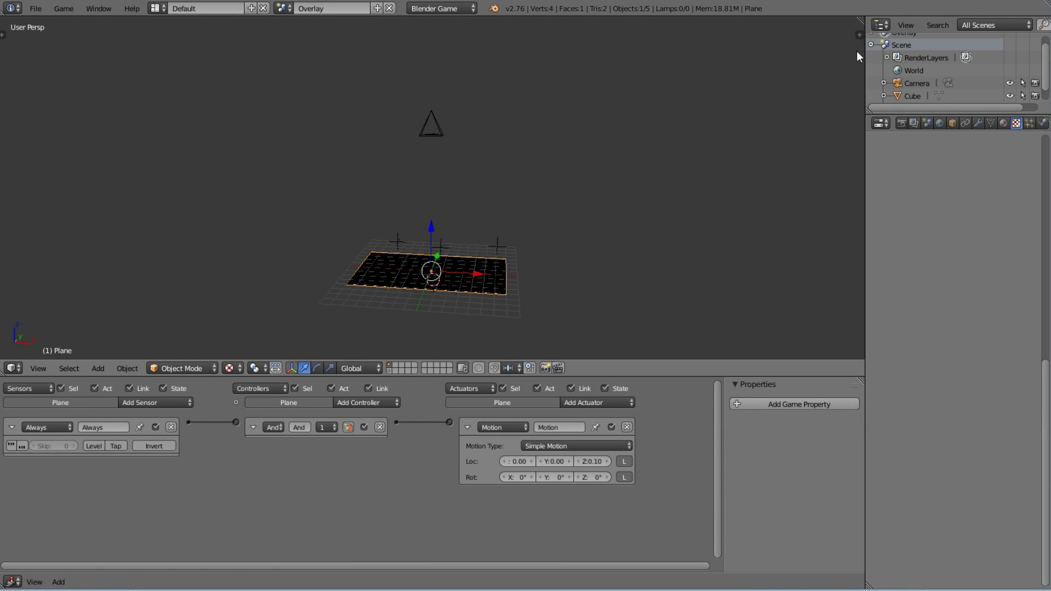
# Split the 3D view into a material Node Editor and create node-based Material.002 for the plane.
pyautogui.moveTo(861, 18); pyautogui.dragTo(430, 180)
pyautogui.click(445, 372)
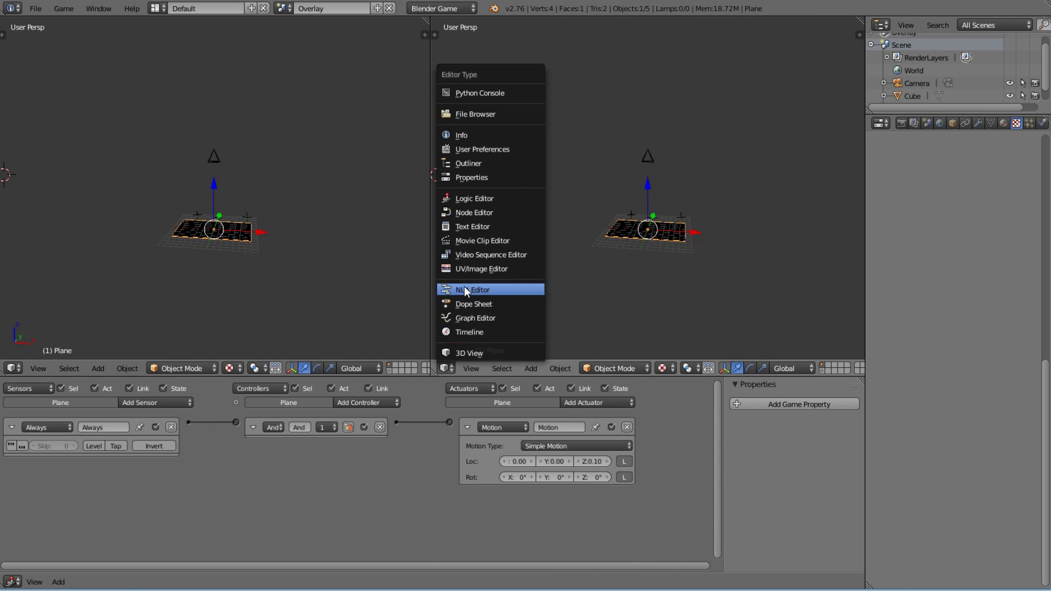
pyautogui.click(485, 212)
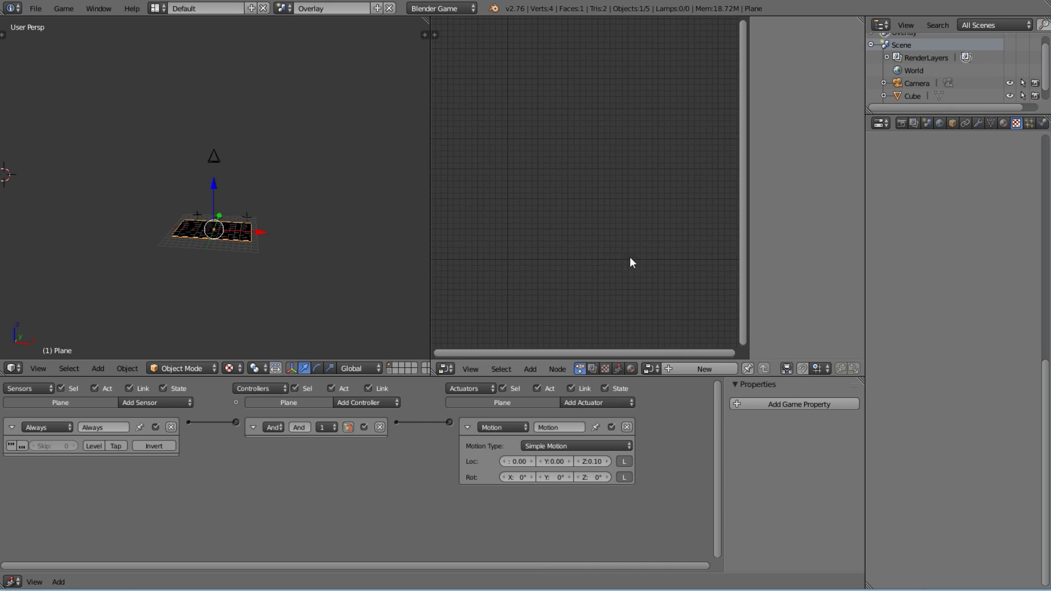
pyautogui.click(630, 369)
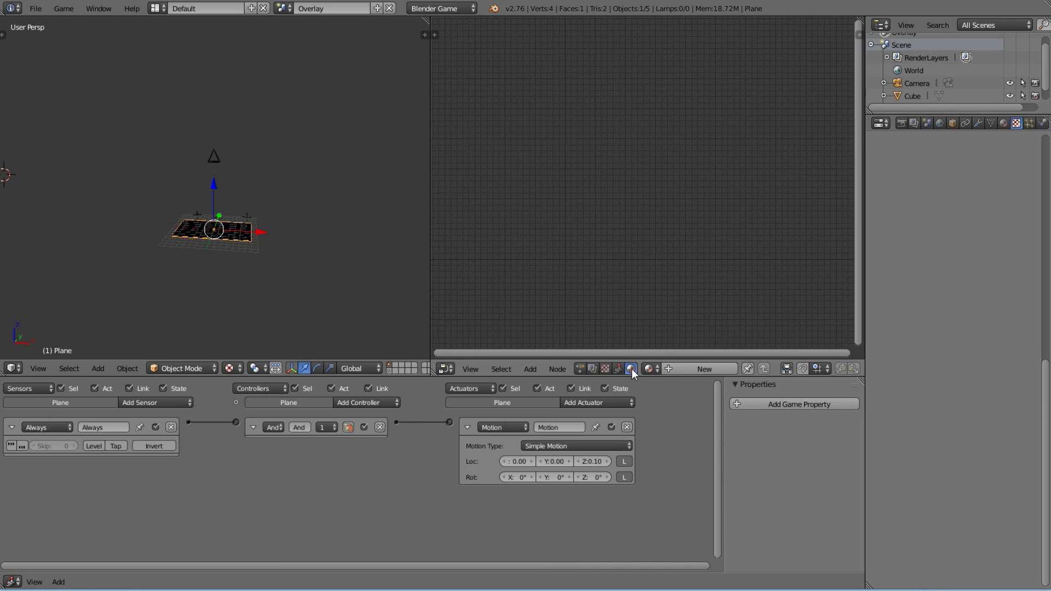
pyautogui.click(686, 367)
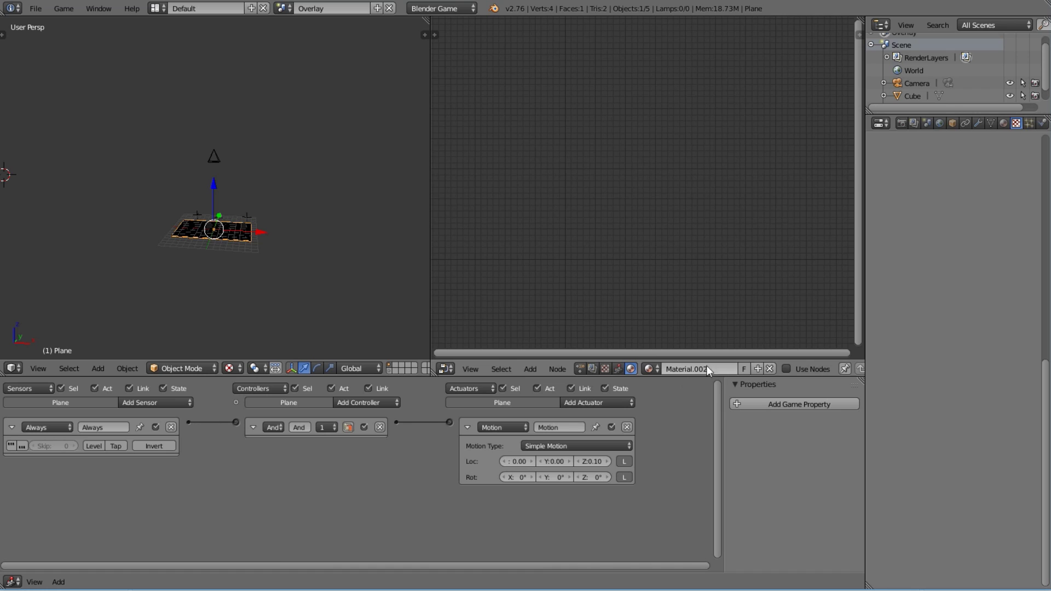
pyautogui.click(786, 369)
# Replace the default material node with Camera Data, wiring View Z Depth into Output Color.
pyautogui.press('Home')
pyautogui.press('x')
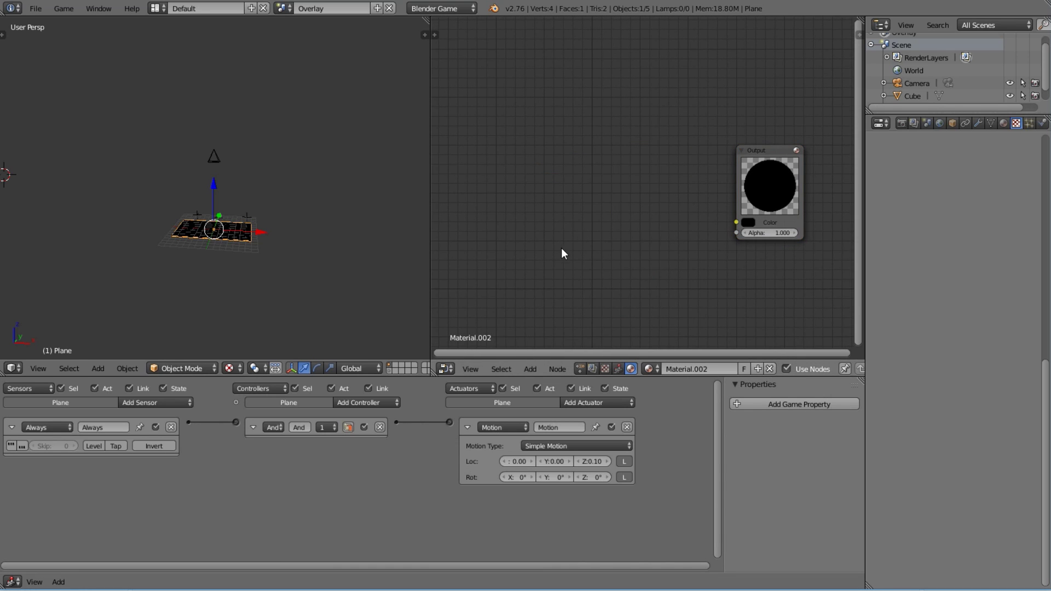
pyautogui.hotkey('shift', 'a')
pyautogui.moveTo(563, 264)
pyautogui.click(619, 276)
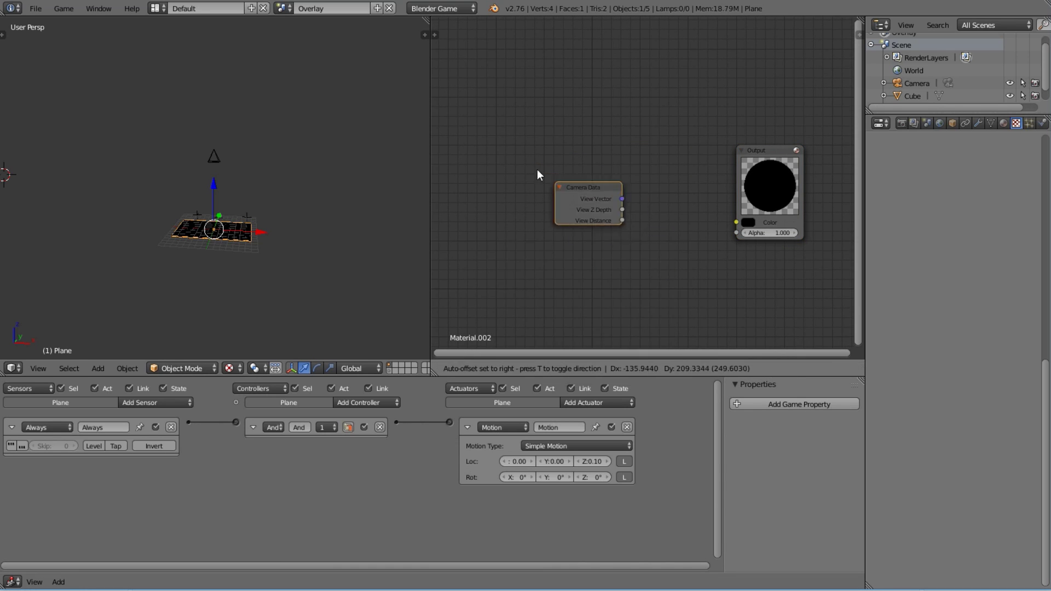
pyautogui.click(471, 183)
pyautogui.moveTo(538, 212); pyautogui.dragTo(734, 225)
# Insert a Math node set to Divide into the depth link and adjust its divisor to 30.5.
pyautogui.hotkey('shift', 'a')
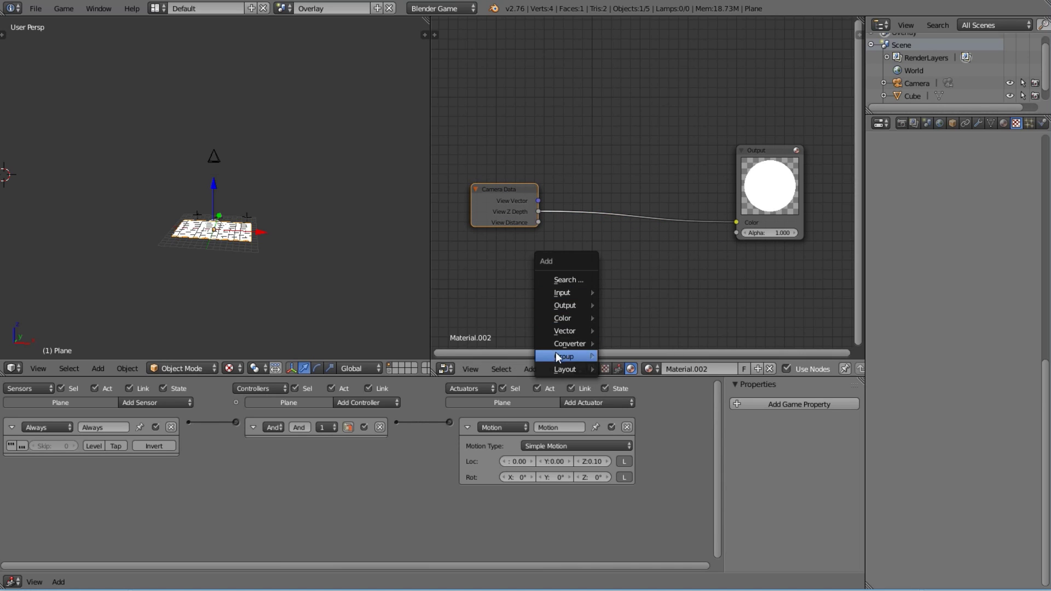
pyautogui.moveTo(562, 331)
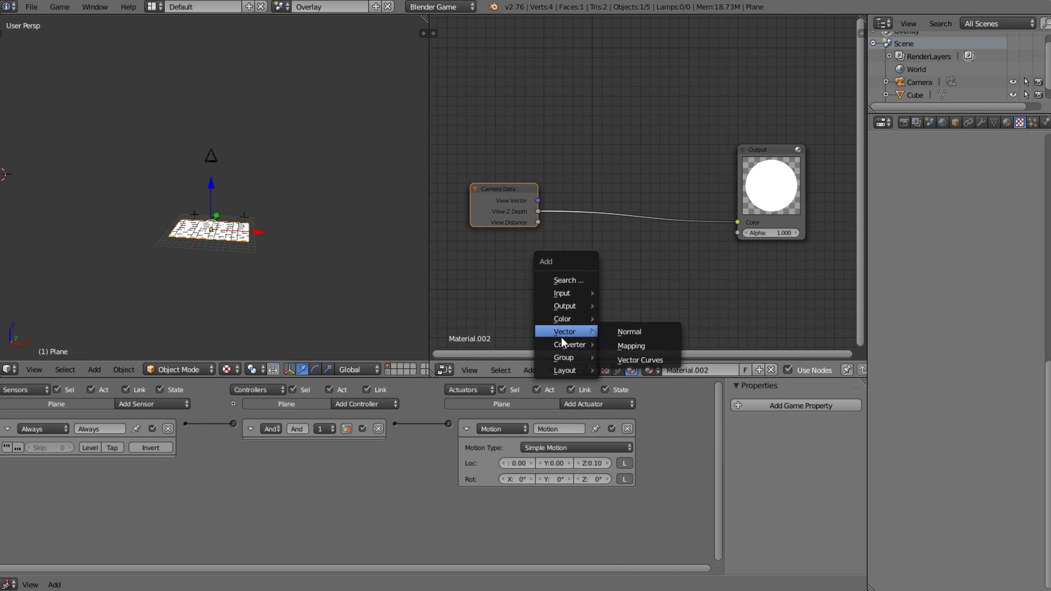
pyautogui.click(637, 372)
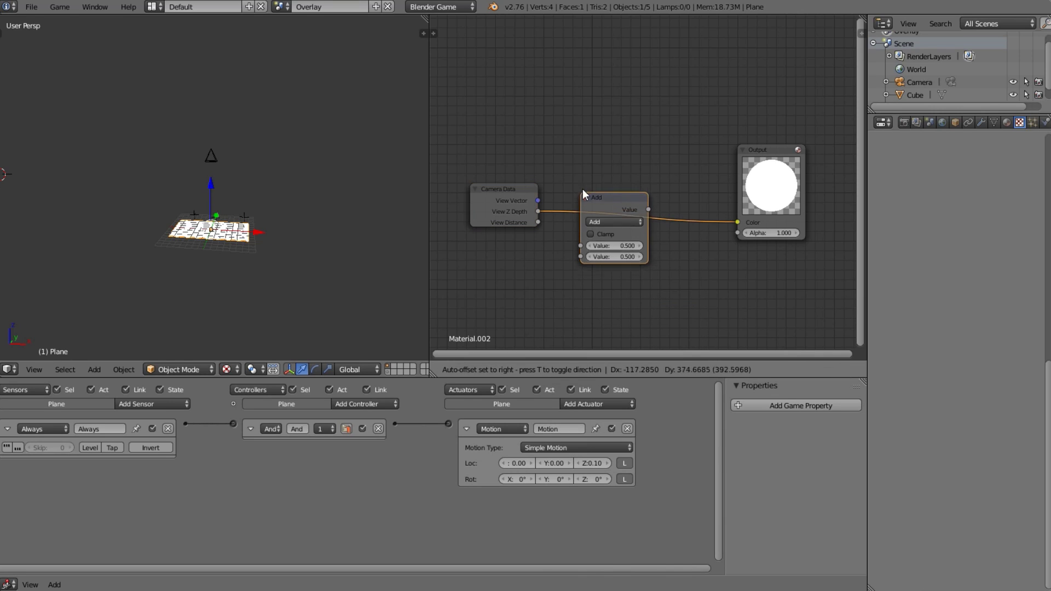
pyautogui.click(583, 189)
pyautogui.click(599, 210)
pyautogui.click(612, 257)
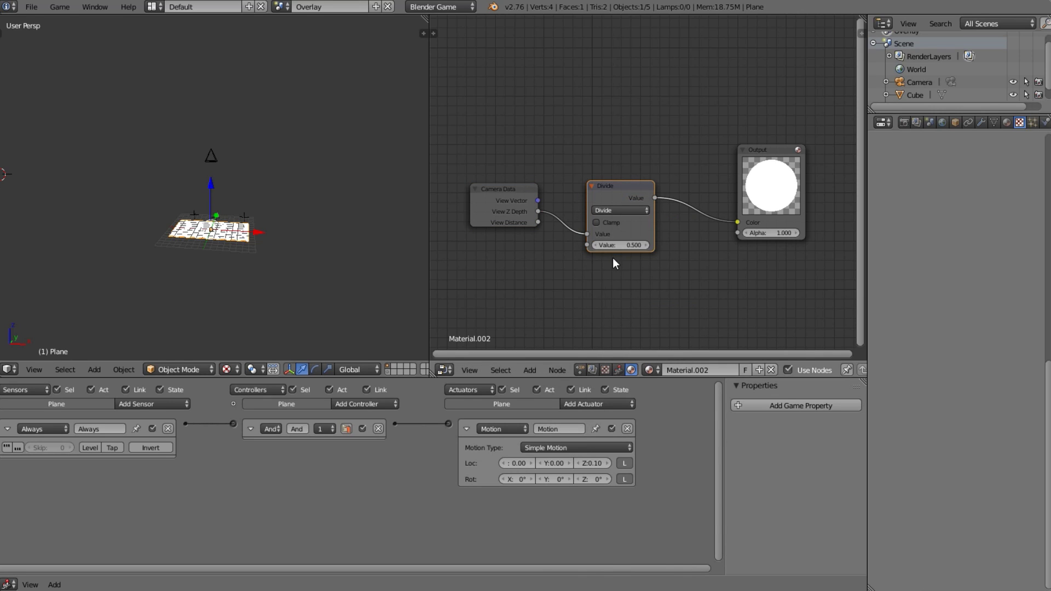
pyautogui.scroll(2, 611, 258)
pyautogui.keyDown('ctrl'); pyautogui.scroll(3, 611, 258); pyautogui.keyUp('ctrl')
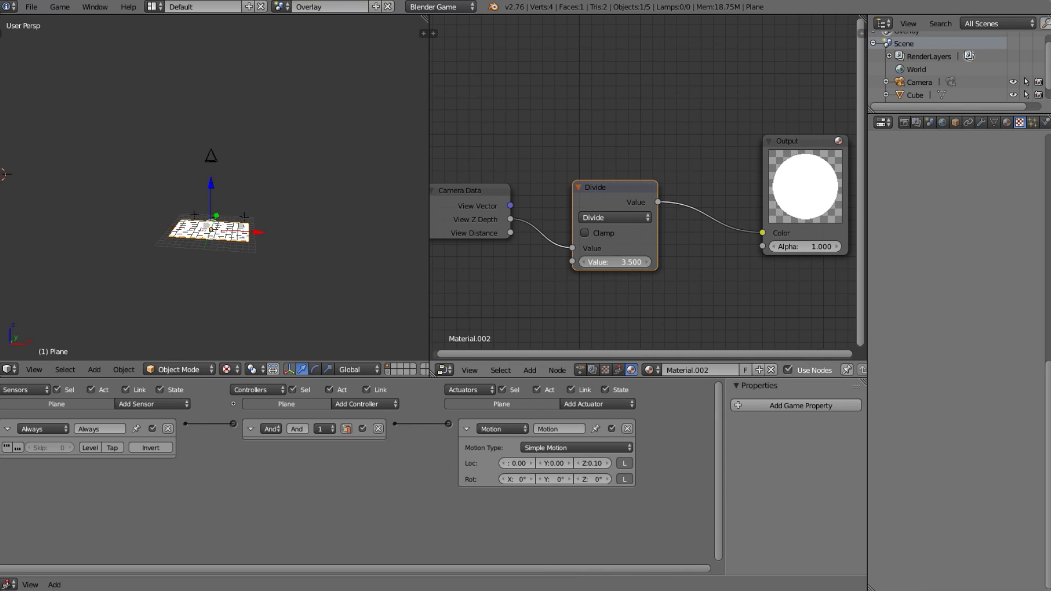
pyautogui.keyDown('ctrl'); pyautogui.scroll(-3, 615, 257); pyautogui.keyUp('ctrl')
pyautogui.press('KP_0')
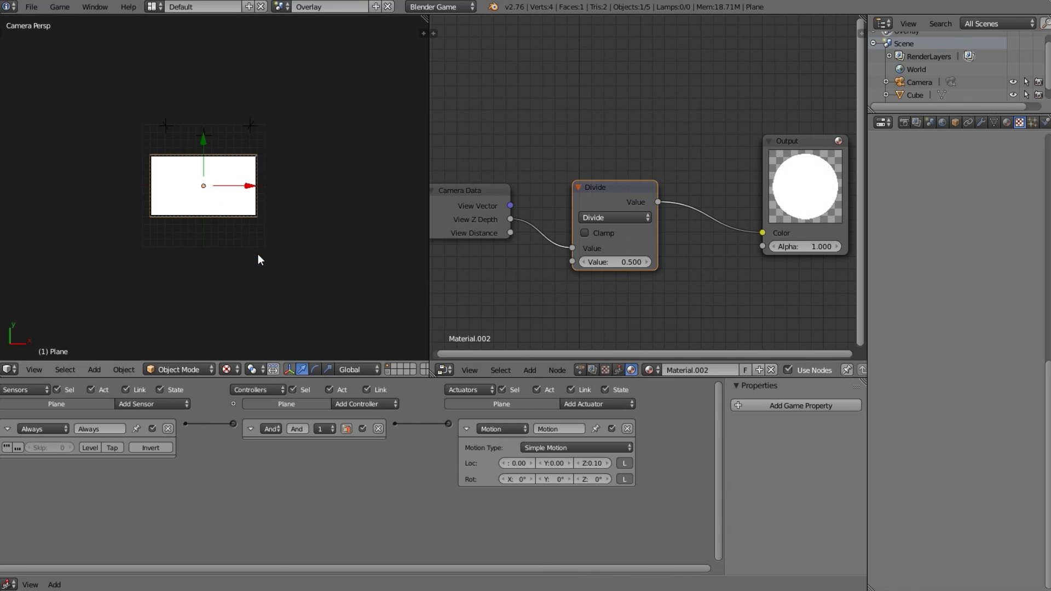
pyautogui.scroll(3, 258, 253)
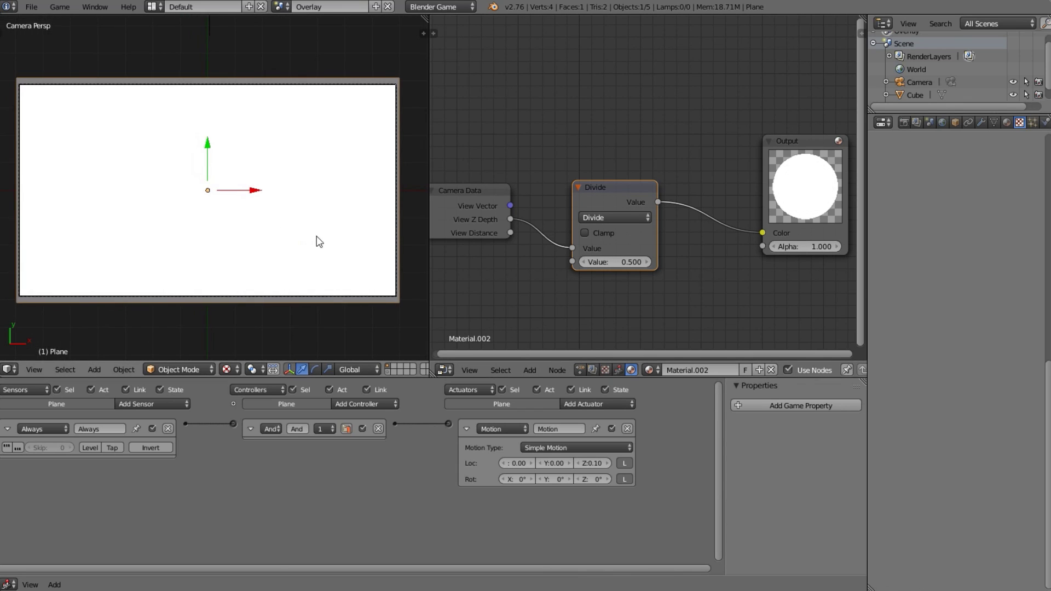
pyautogui.keyDown('ctrl'); pyautogui.scroll(20, 609, 261); pyautogui.keyUp('ctrl')
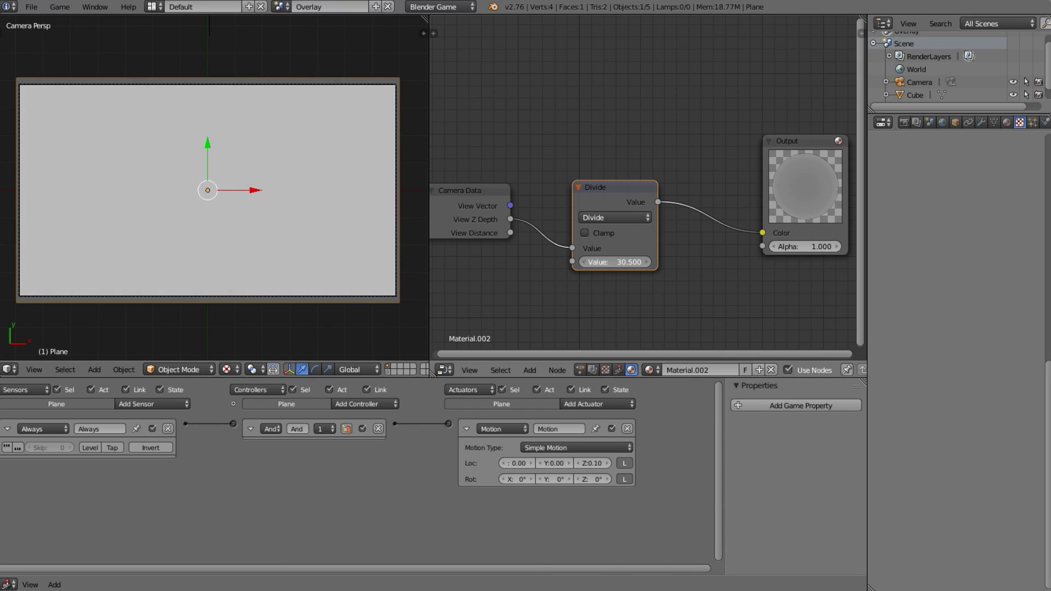
pyautogui.keyDown('ctrl'); pyautogui.scroll(20, 615, 261); pyautogui.keyUp('ctrl')
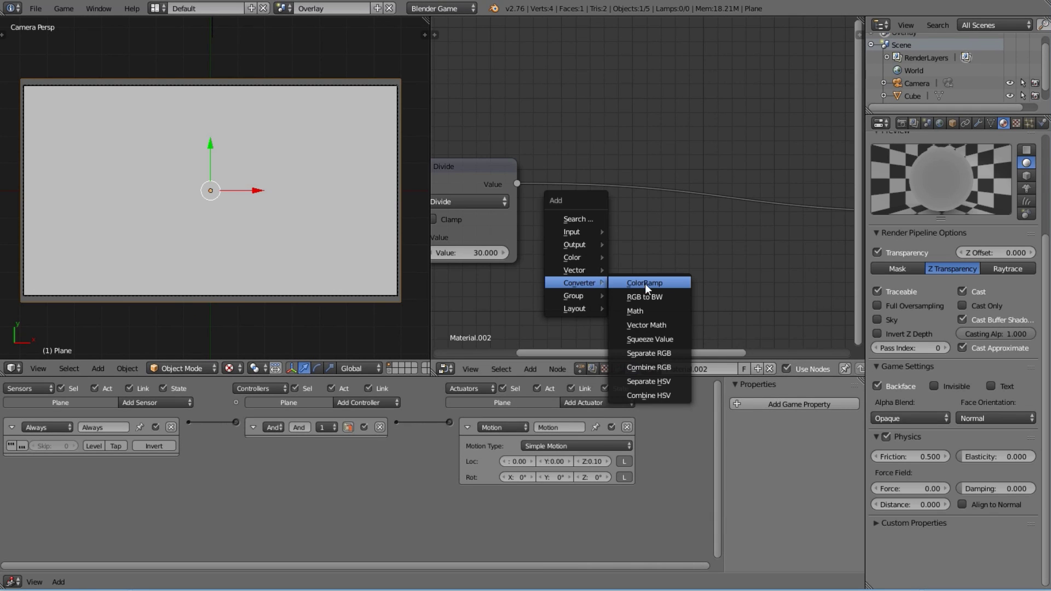
# Add a ColorRamp after Divide with its white stop at 0.177 and a black middle stop, then preview.
pyautogui.click(645, 283)
pyautogui.click(588, 115)
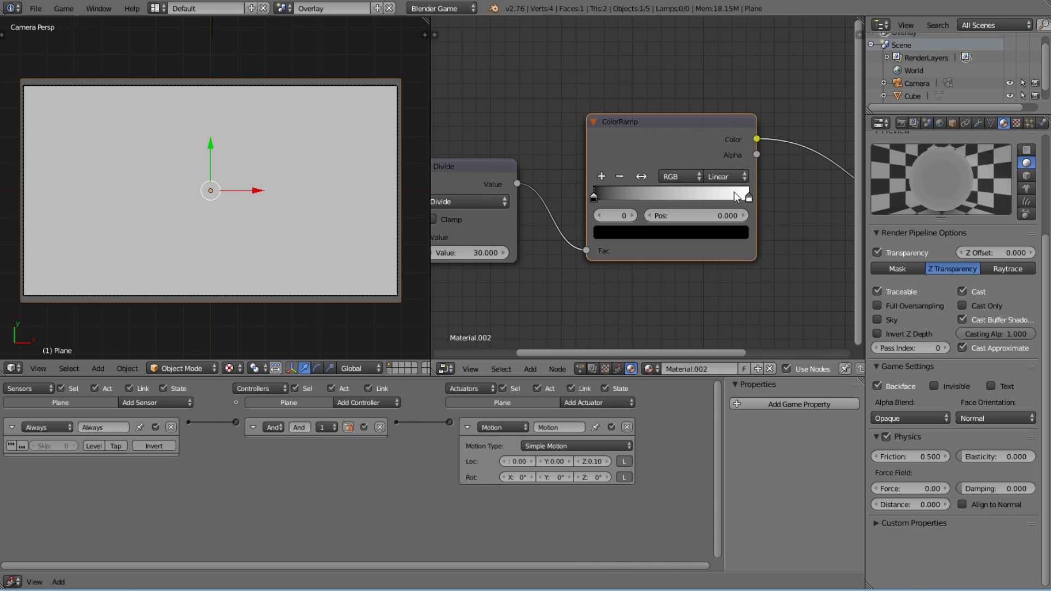
pyautogui.moveTo(736, 197); pyautogui.dragTo(652, 197)
pyautogui.click(602, 177)
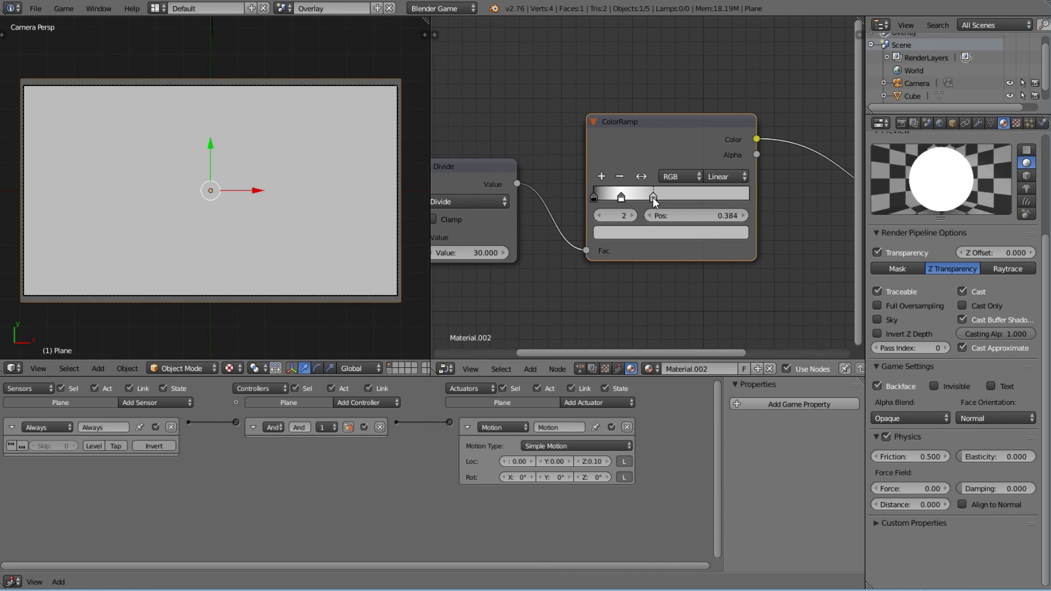
pyautogui.click(668, 234)
pyautogui.moveTo(717, 55); pyautogui.dragTo(716, 129)
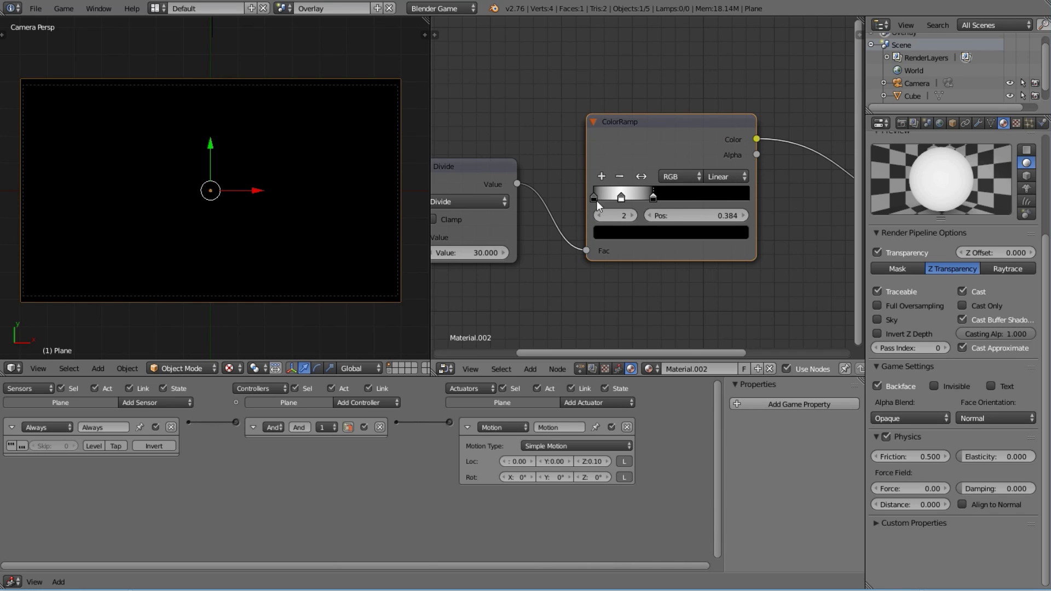
pyautogui.press('p')
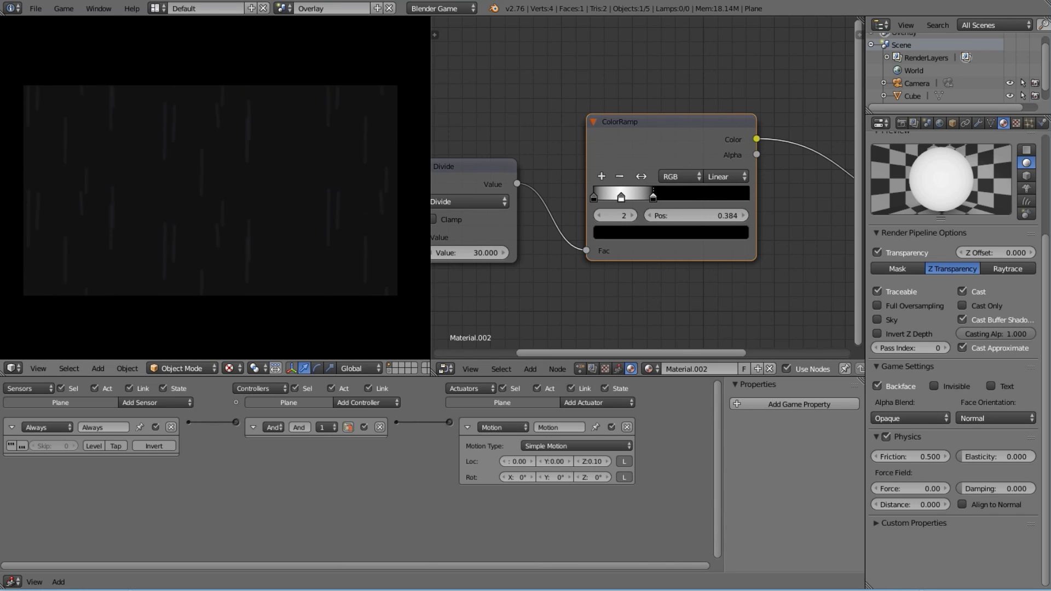
pyautogui.press('Escape')
# Change the middle ramp stop to grey and test the result in-game.
pyautogui.moveTo(721, 231); pyautogui.dragTo(684, 228, button='middle')
pyautogui.click(582, 195)
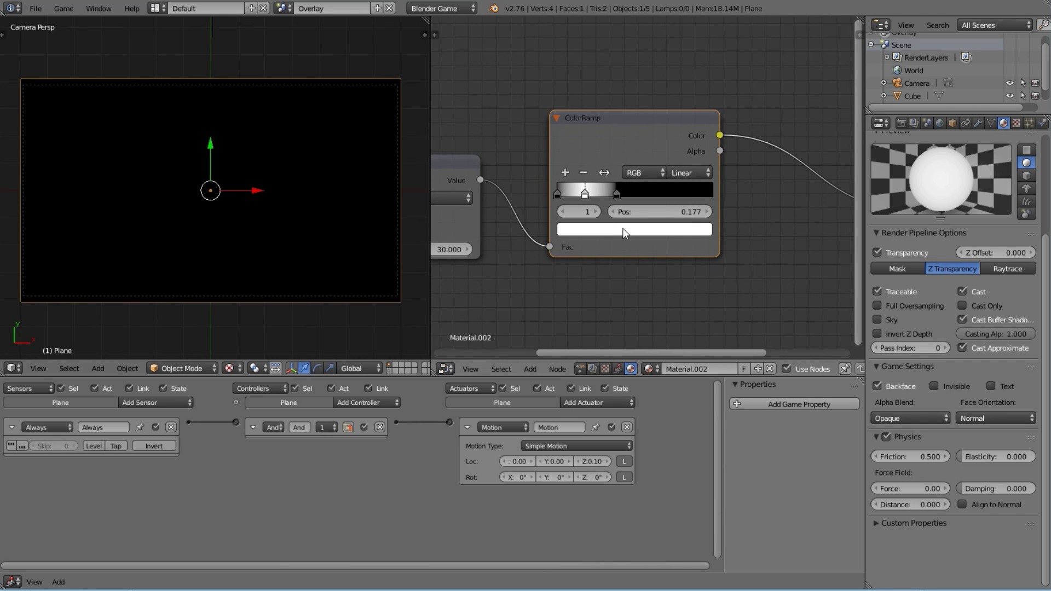
pyautogui.click(626, 233)
pyautogui.moveTo(681, 74); pyautogui.dragTo(680, 110)
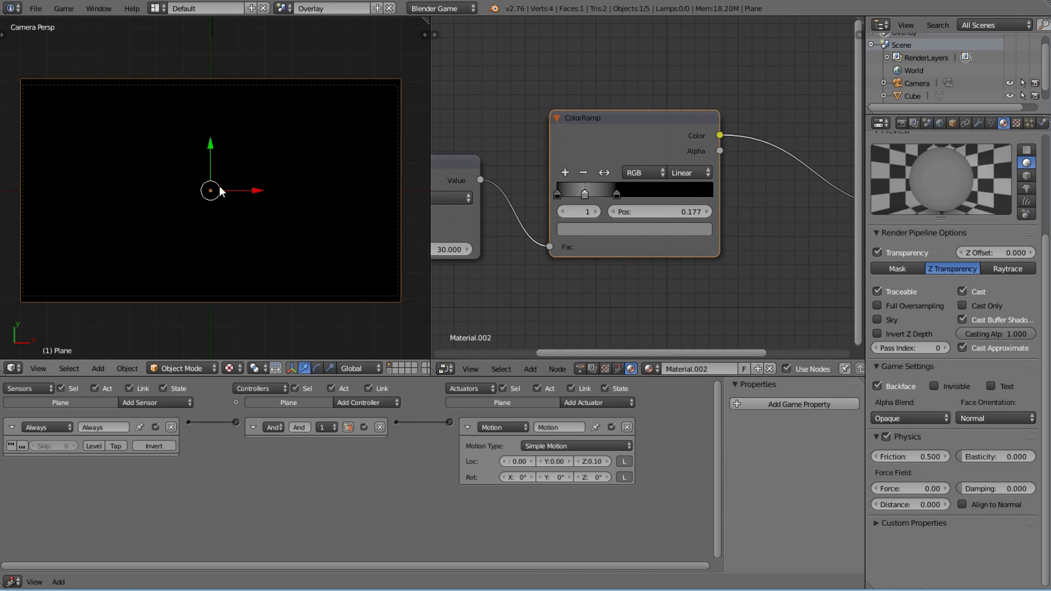
pyautogui.press('p')
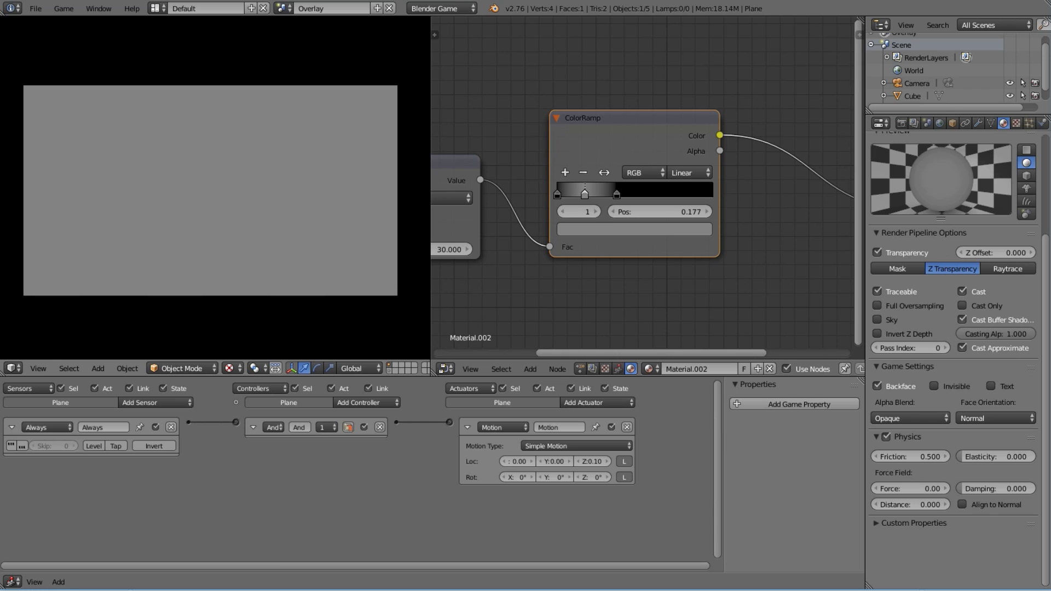
pyautogui.press('Escape')
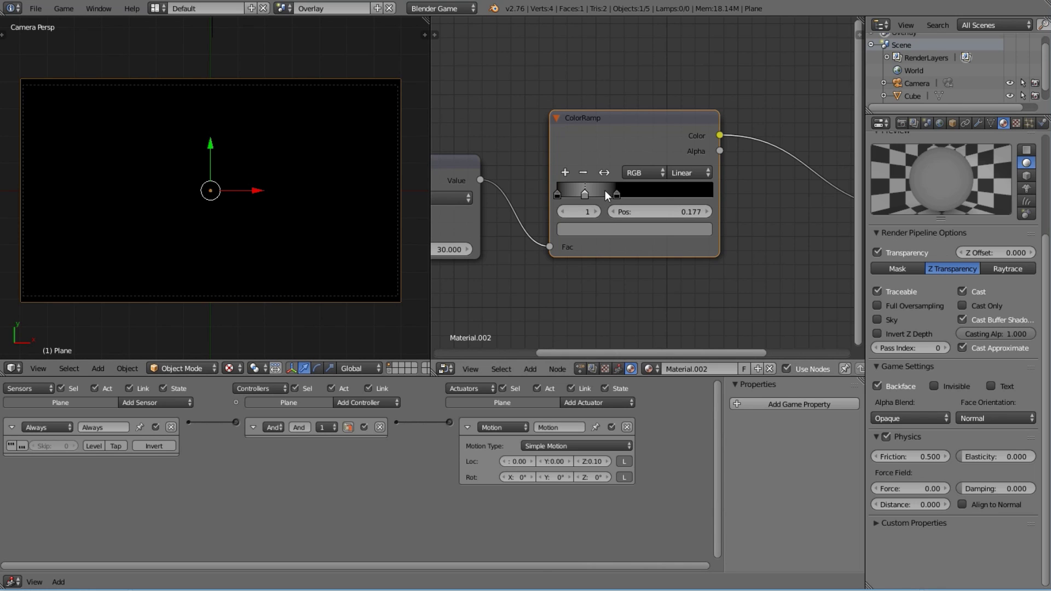
# Connect the ramp's Color to the Output node's Alpha and frame all nodes.
pyautogui.moveTo(658, 200); pyautogui.dragTo(447, 211, button='middle')
pyautogui.moveTo(508, 148); pyautogui.dragTo(666, 202)
pyautogui.moveTo(711, 172); pyautogui.dragTo(697, 74)
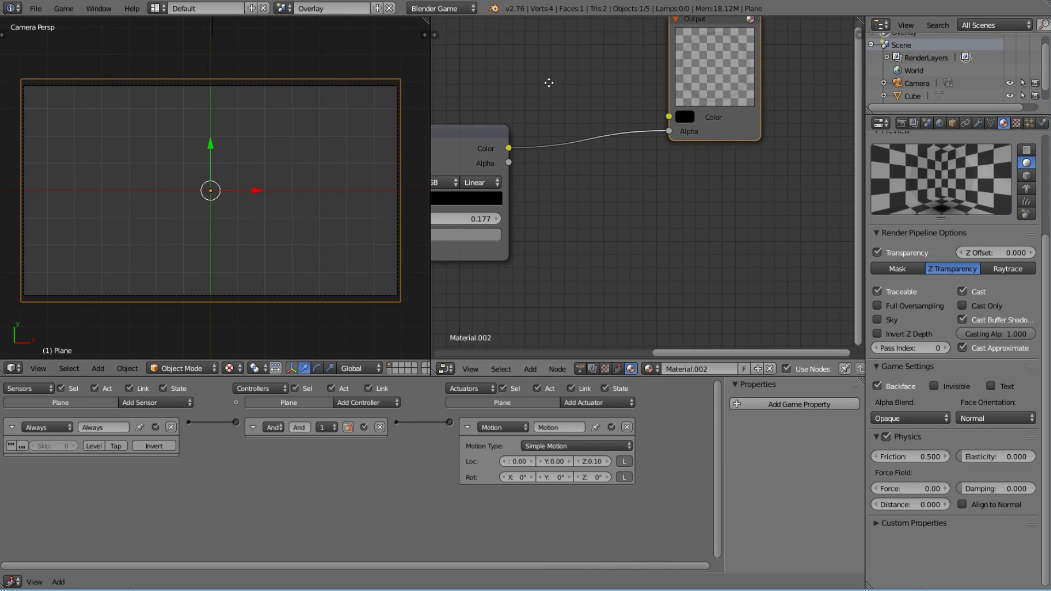
pyautogui.press('Home')
pyautogui.hotkey('shift', 'a')
# Add a Texture node above the ColorRamp and link its Color to Output Color.
pyautogui.moveTo(519, 85)
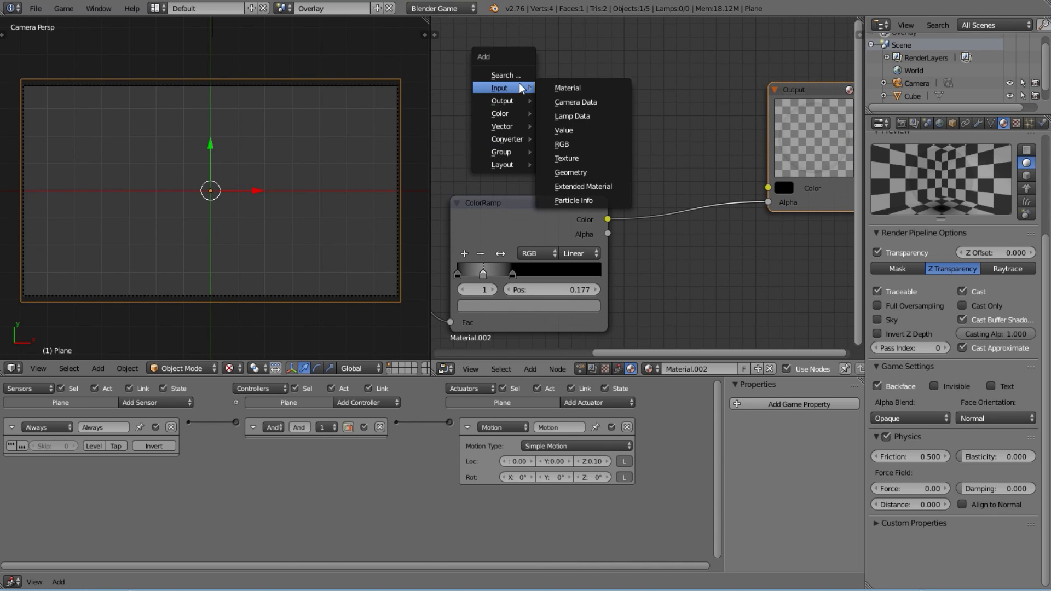
pyautogui.click(582, 154)
pyautogui.click(572, 150)
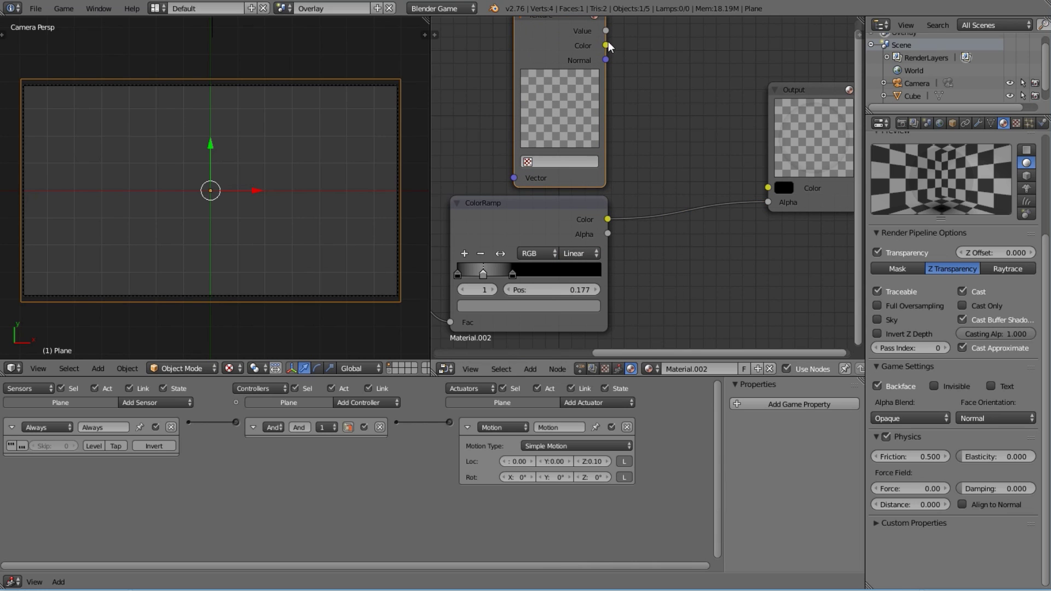
pyautogui.moveTo(606, 44); pyautogui.dragTo(780, 188)
pyautogui.moveTo(781, 189); pyautogui.dragTo(692, 206, button='middle')
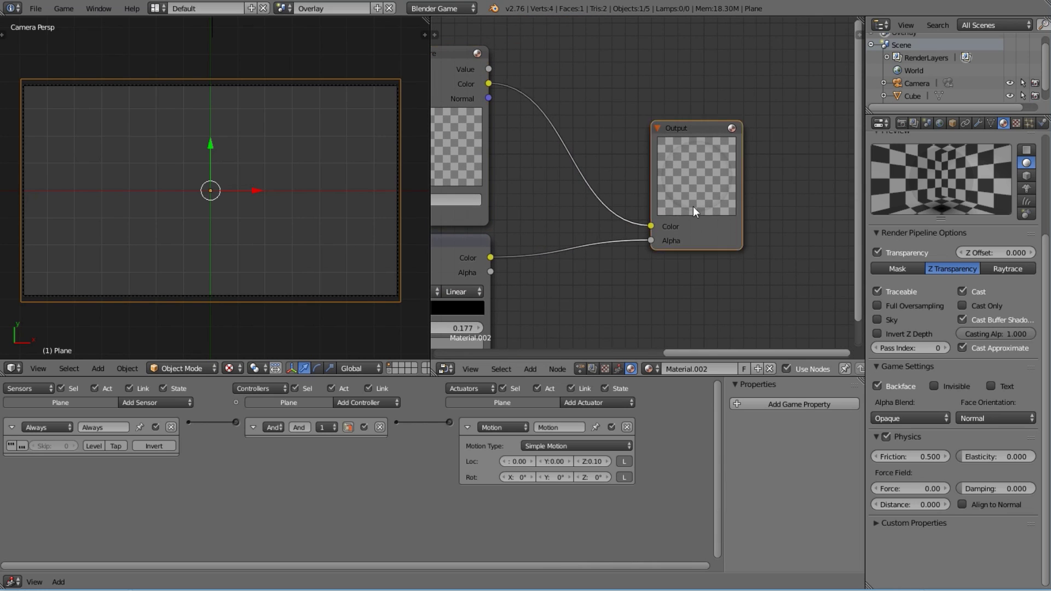
# Add a Geometry node feeding UV into the Texture's Vector, then enter Edit Mode on the plane.
pyautogui.moveTo(438, 199); pyautogui.dragTo(632, 249, button='middle')
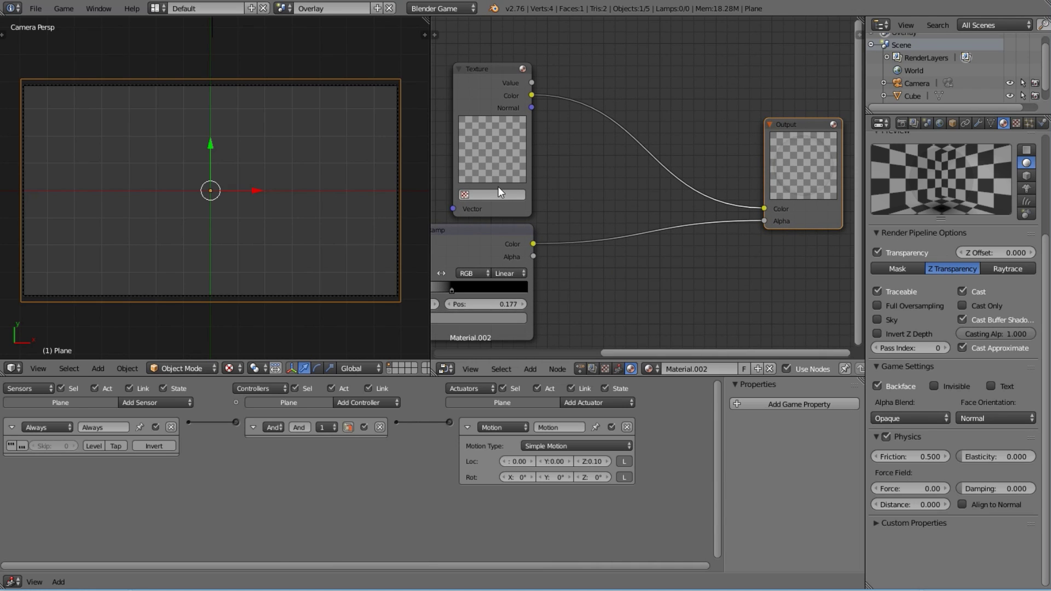
pyautogui.moveTo(498, 186); pyautogui.dragTo(632, 198, button='middle')
pyautogui.hotkey('shift', 'a')
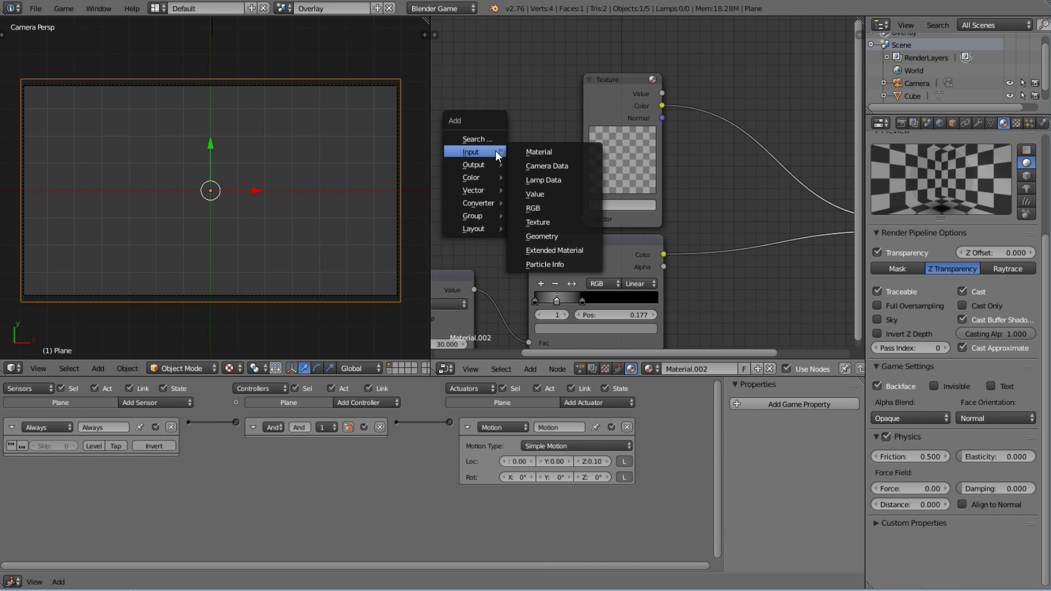
pyautogui.click(566, 233)
pyautogui.click(473, 60)
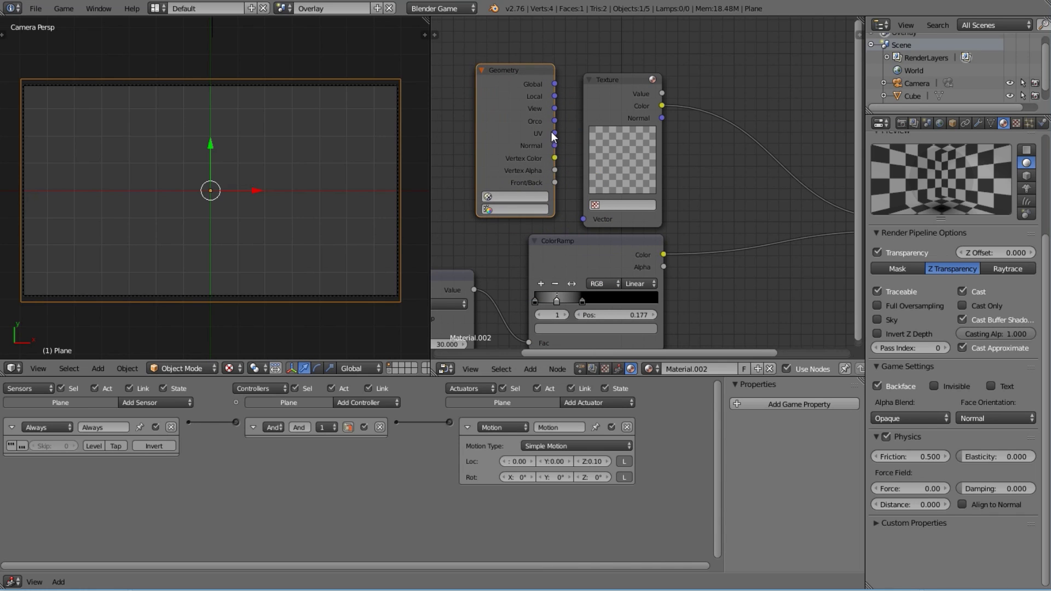
pyautogui.moveTo(554, 133); pyautogui.dragTo(584, 217)
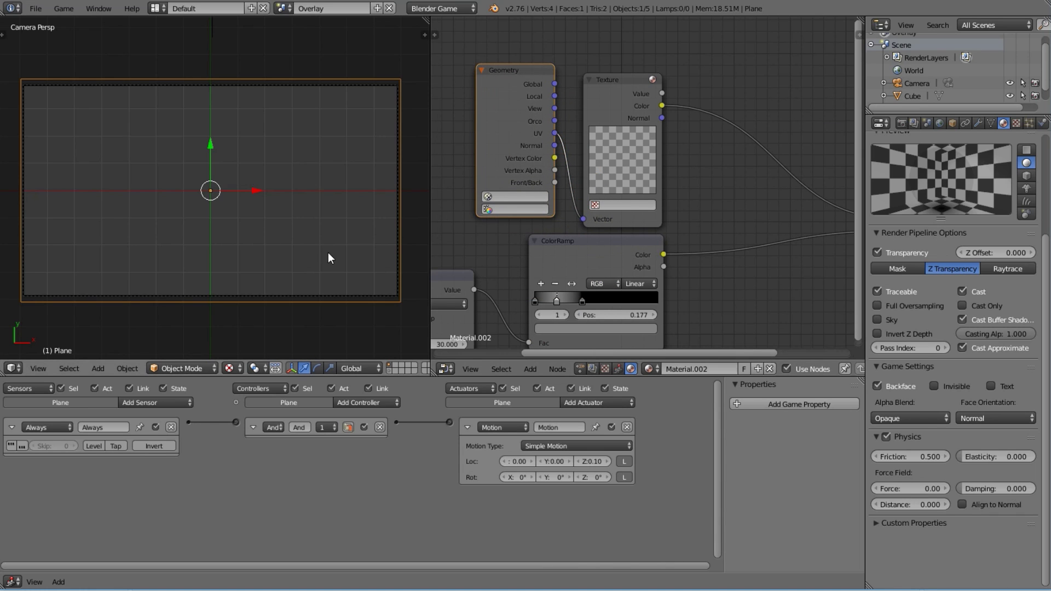
pyautogui.press('Tab')
# UV-project the plane from the camera view and return to Object Mode.
pyautogui.press('u')
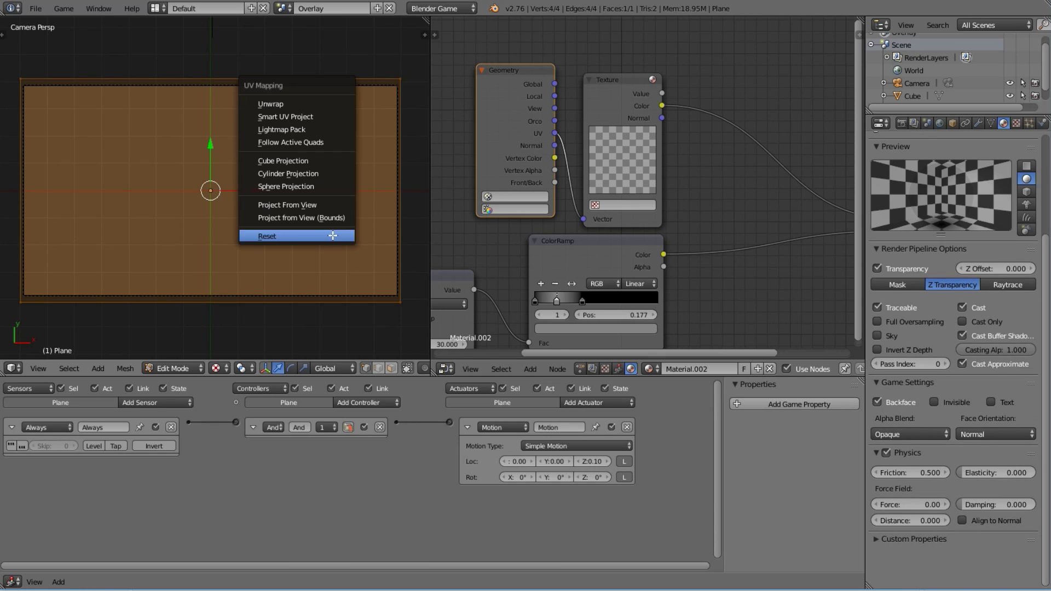
pyautogui.click(327, 201)
pyautogui.press('Tab')
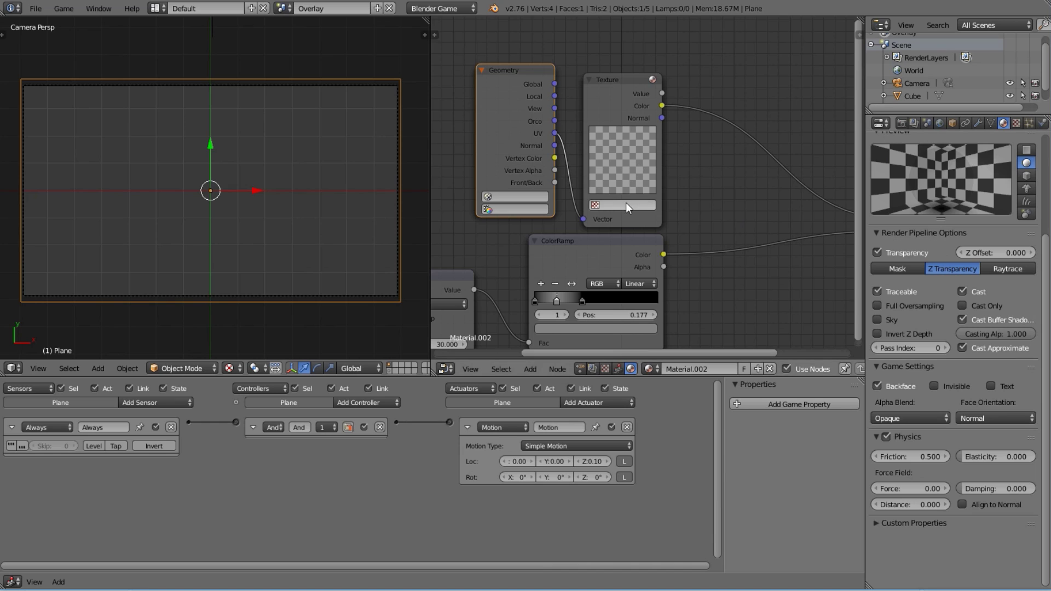
# Create Texture.001 loaded with Smoke.png and assign it to the Texture node.
pyautogui.click(1015, 124)
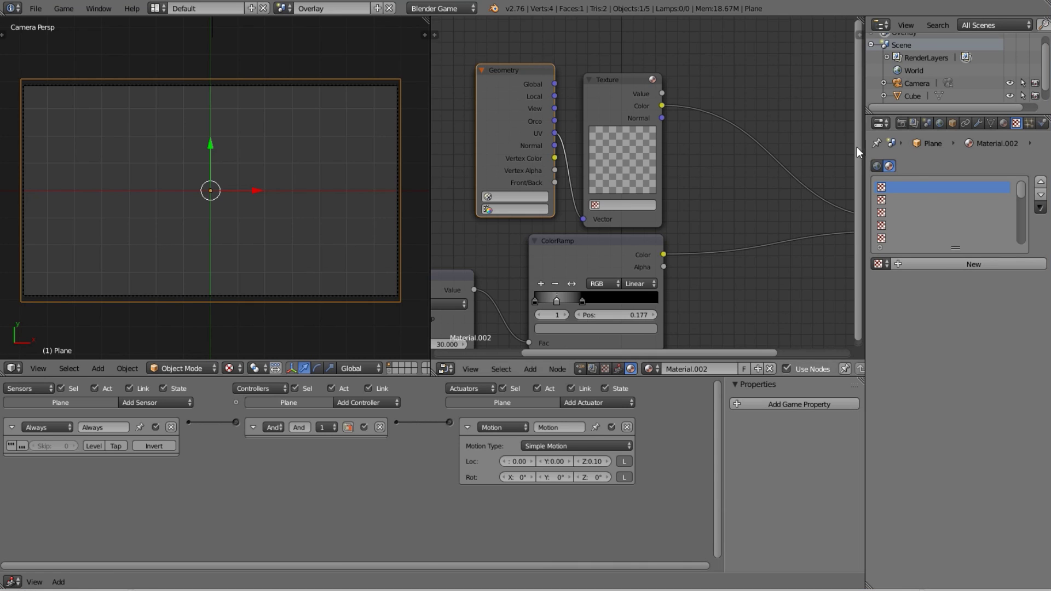
pyautogui.click(951, 264)
pyautogui.click(877, 468)
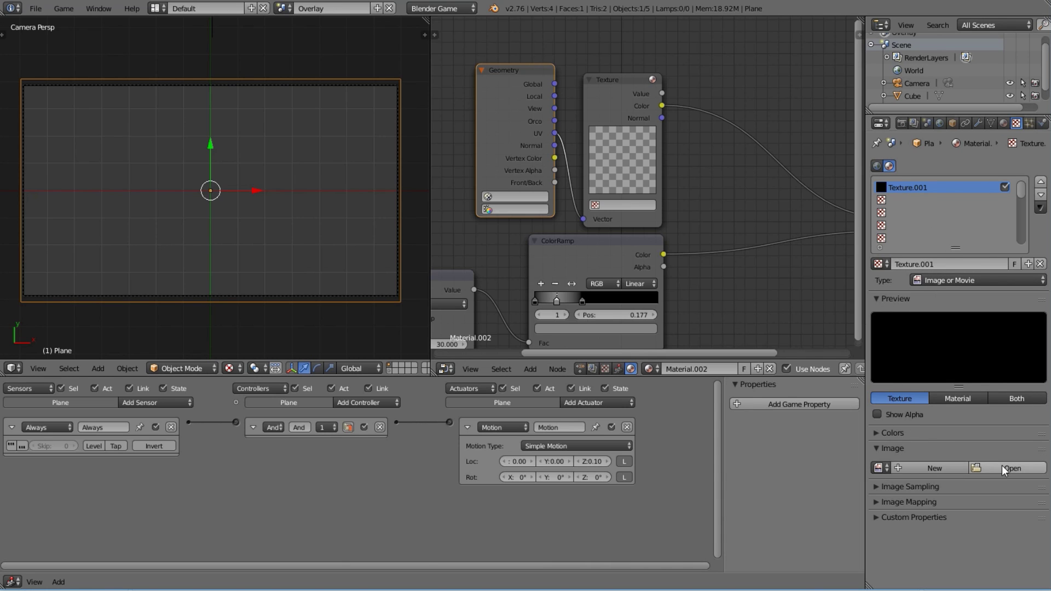
pyautogui.click(1001, 467)
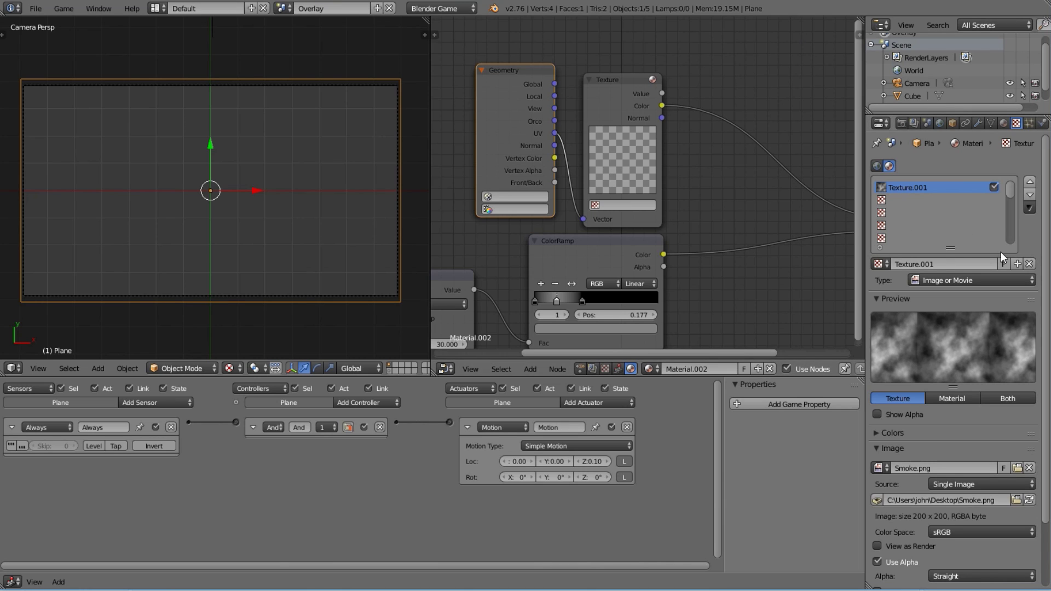
pyautogui.click(642, 207)
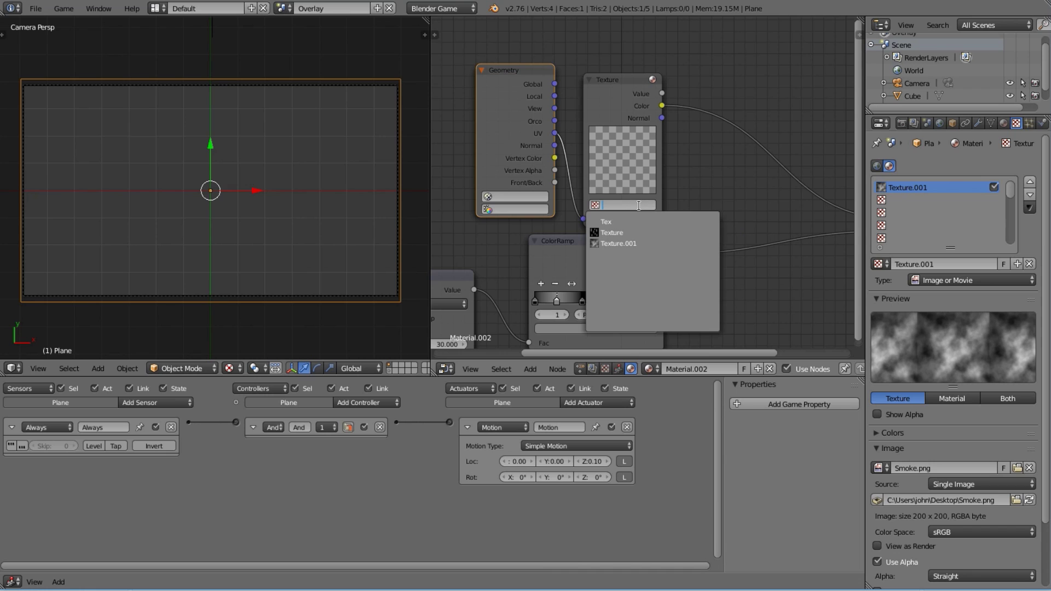
pyautogui.click(632, 244)
pyautogui.moveTo(783, 291); pyautogui.dragTo(611, 267, button='middle')
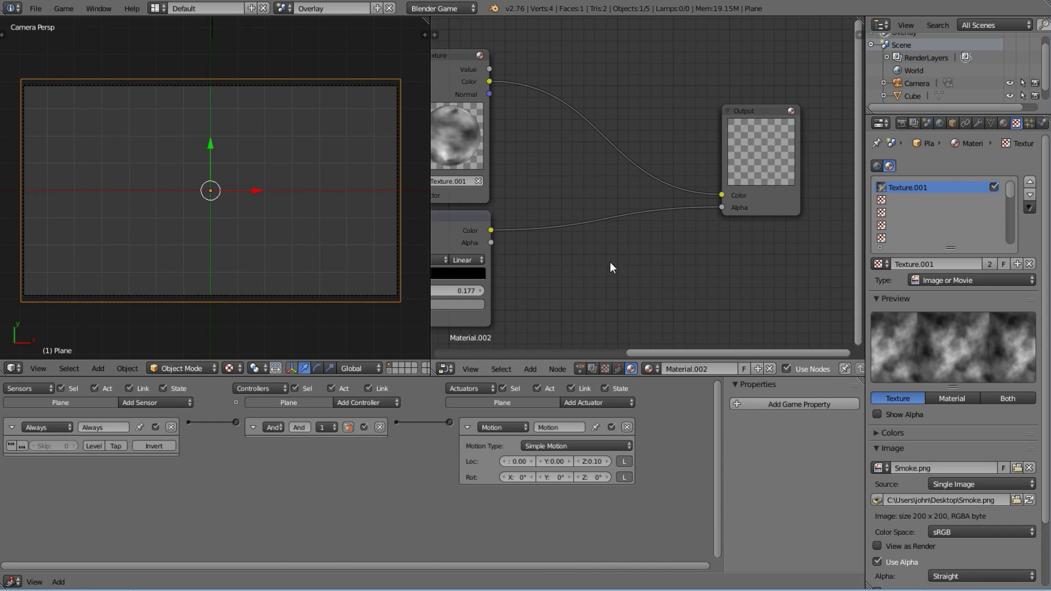
# Test-run the game to preview the smoke texture on the plane.
pyautogui.scroll(-1, 720, 217)
pyautogui.press('p')
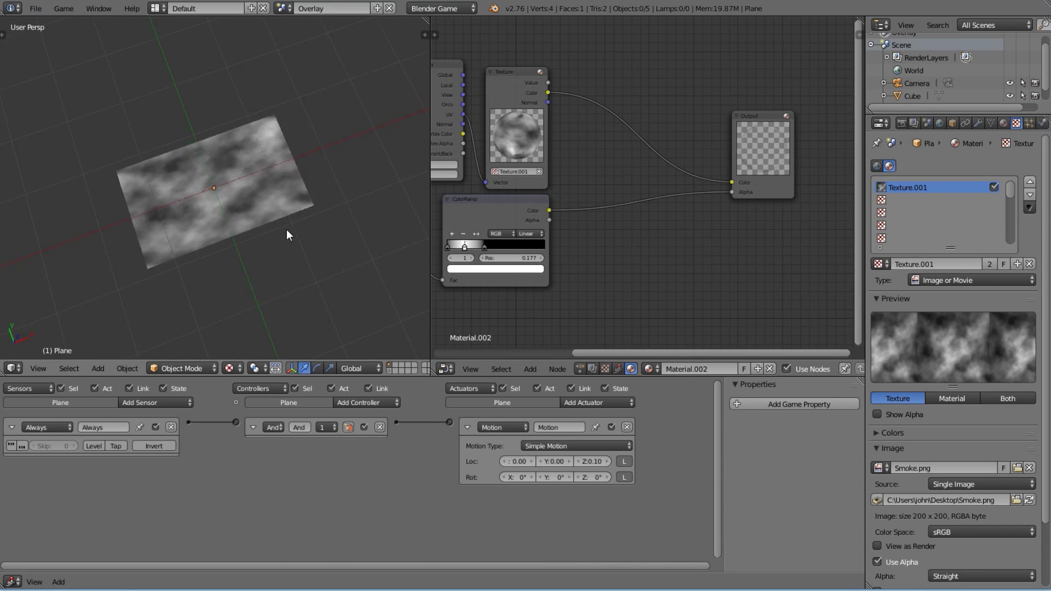
pyautogui.press('Escape')
pyautogui.scroll(1, 291, 272)
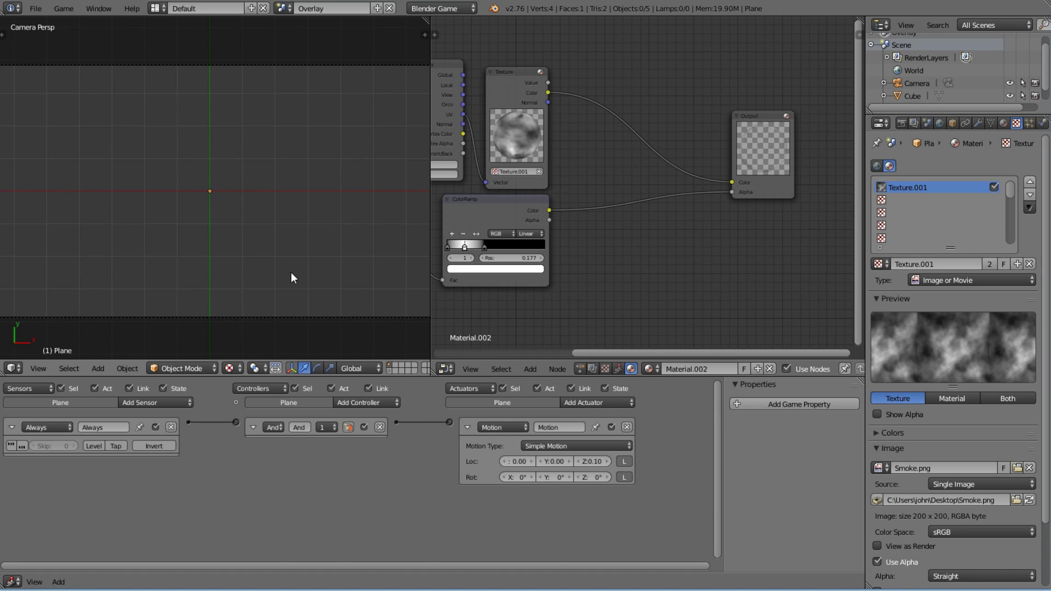
pyautogui.press('p')
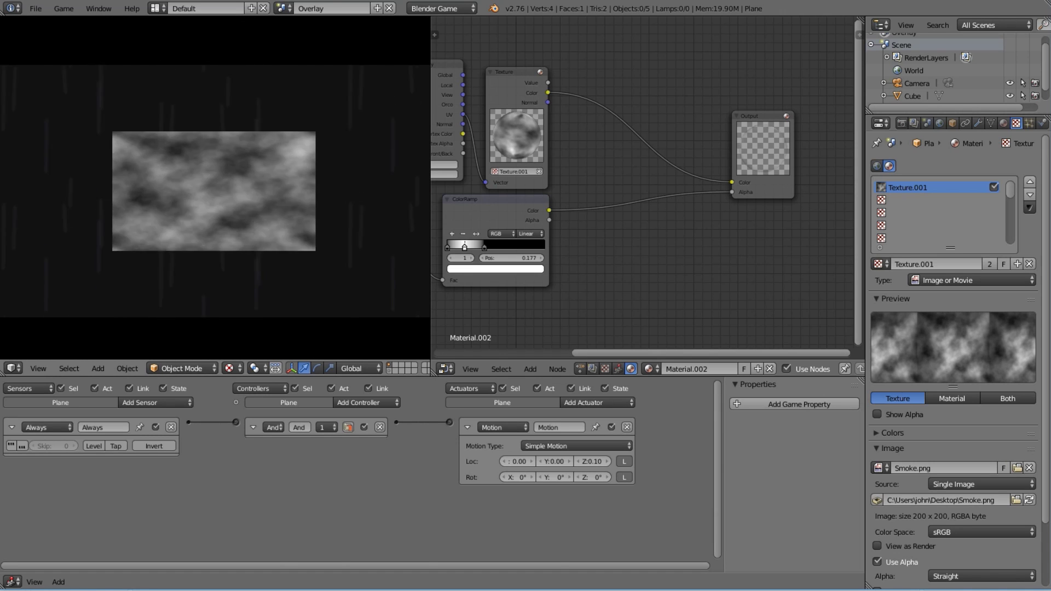
pyautogui.press('Escape')
# Select the smoke plane and scale it up until it covers the camera frame.
pyautogui.rightClick(237, 169)
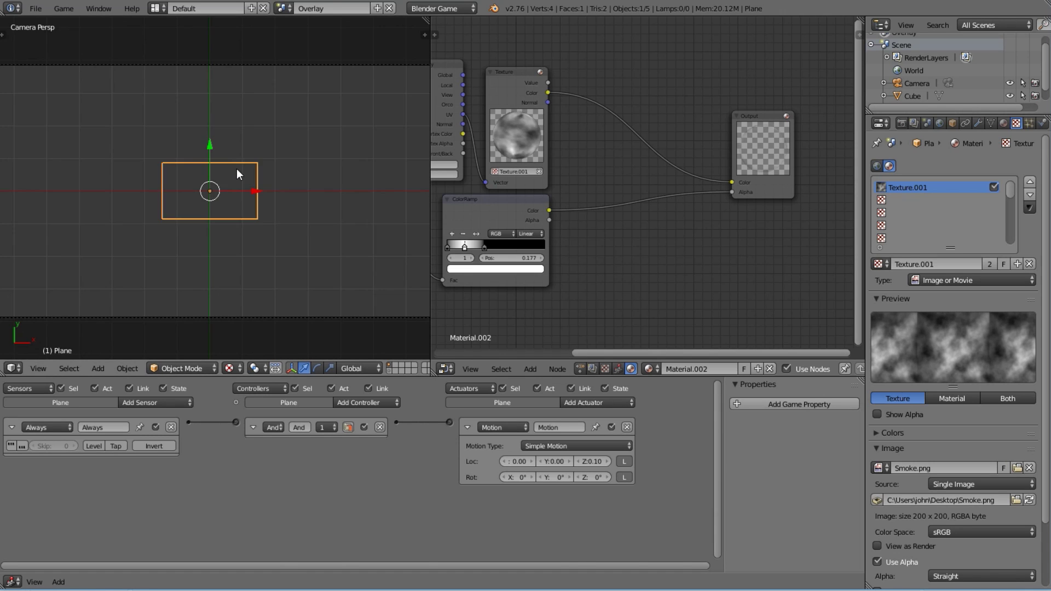
pyautogui.press('p')
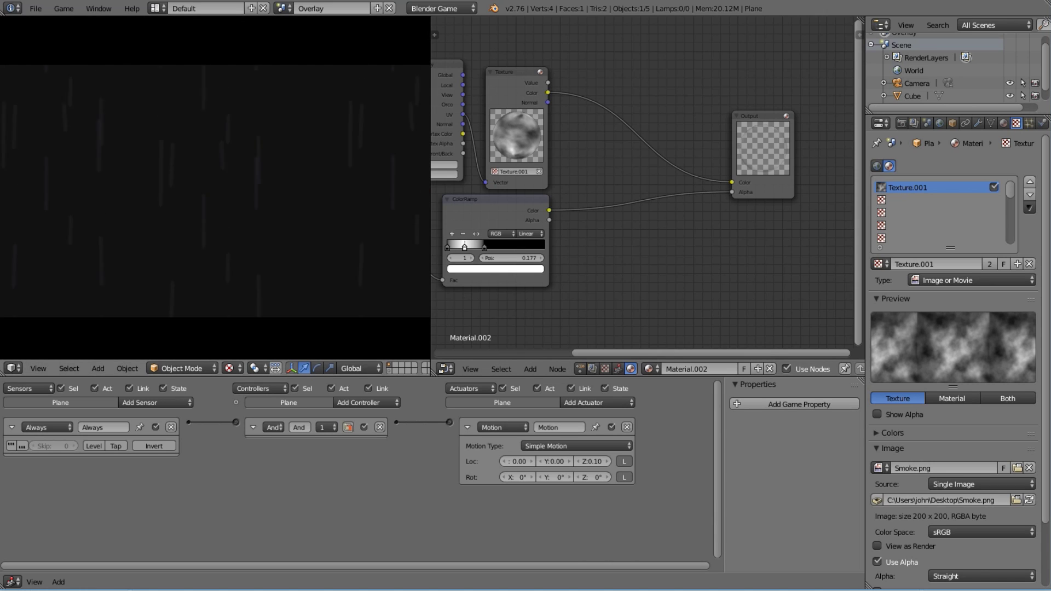
pyautogui.press('Escape')
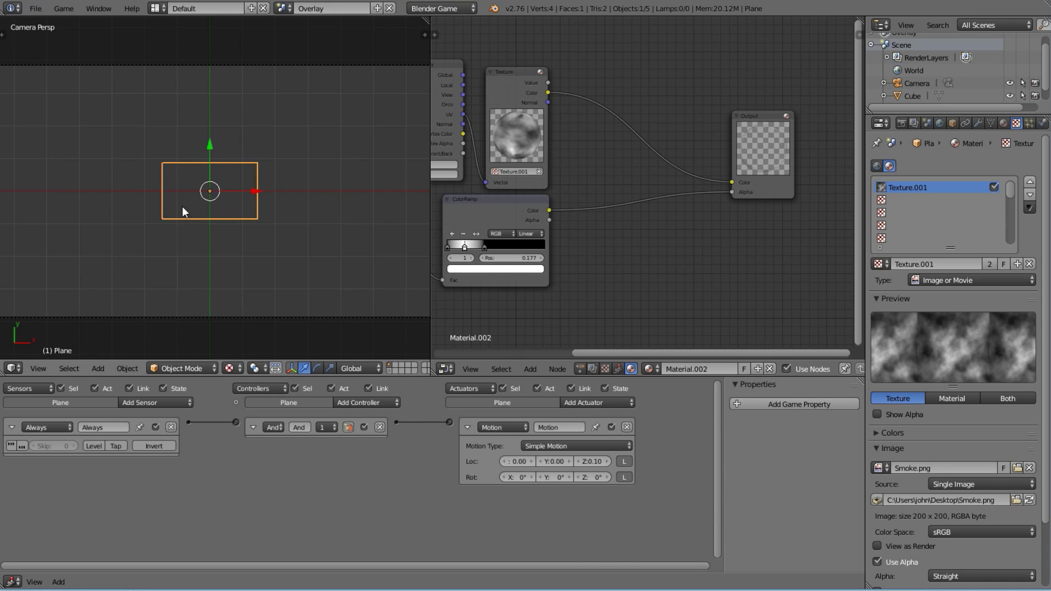
pyautogui.press('s')
pyautogui.click(355, 278)
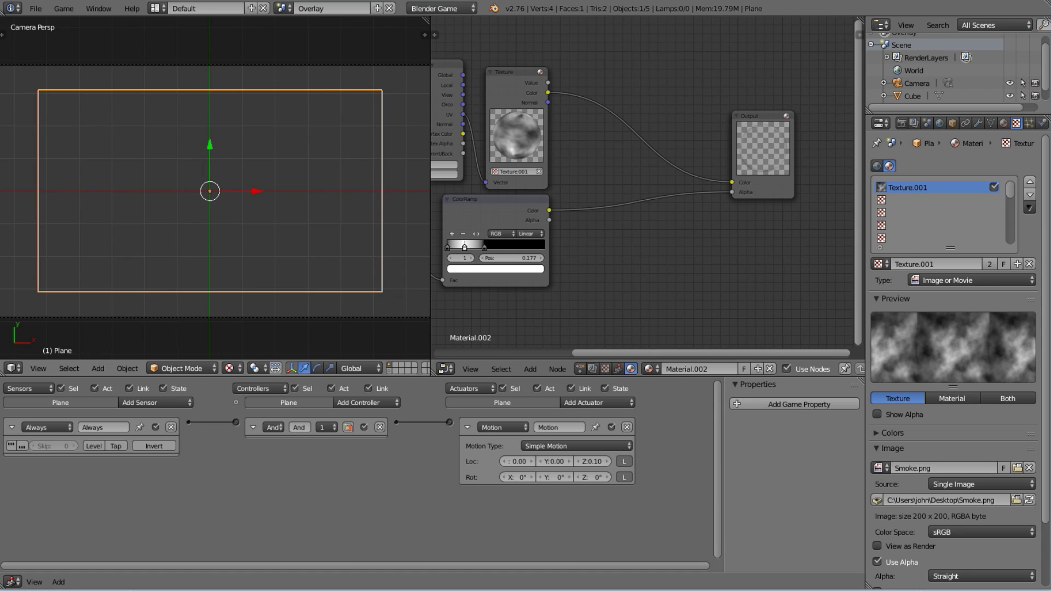
# Darken the ColorRamp's light stop to grey and test the dimmer smoke in game.
pyautogui.press('p')
pyautogui.press('Escape')
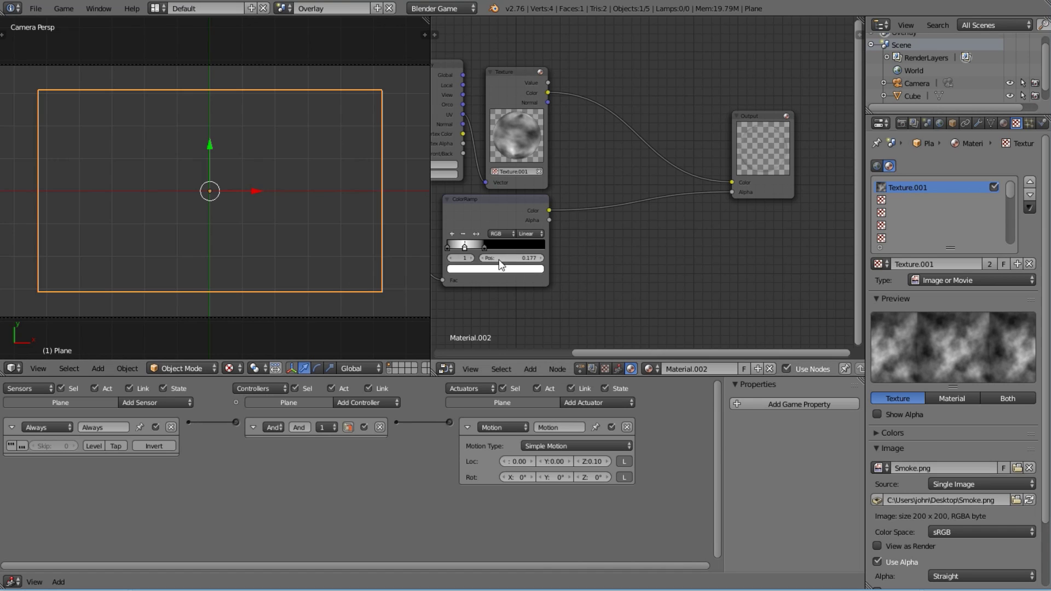
pyautogui.click(507, 269)
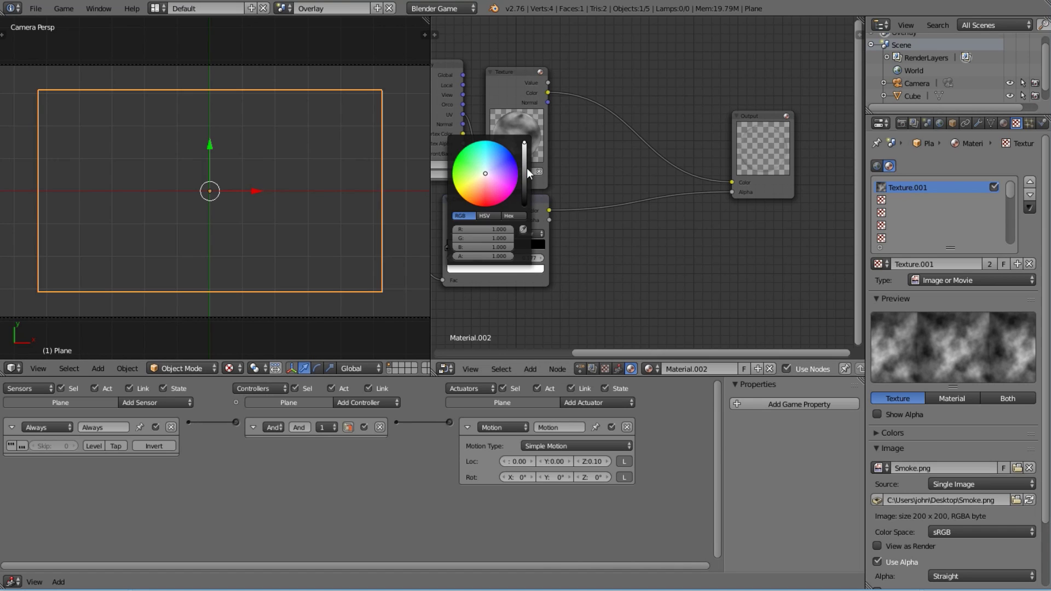
pyautogui.moveTo(526, 168); pyautogui.dragTo(521, 193)
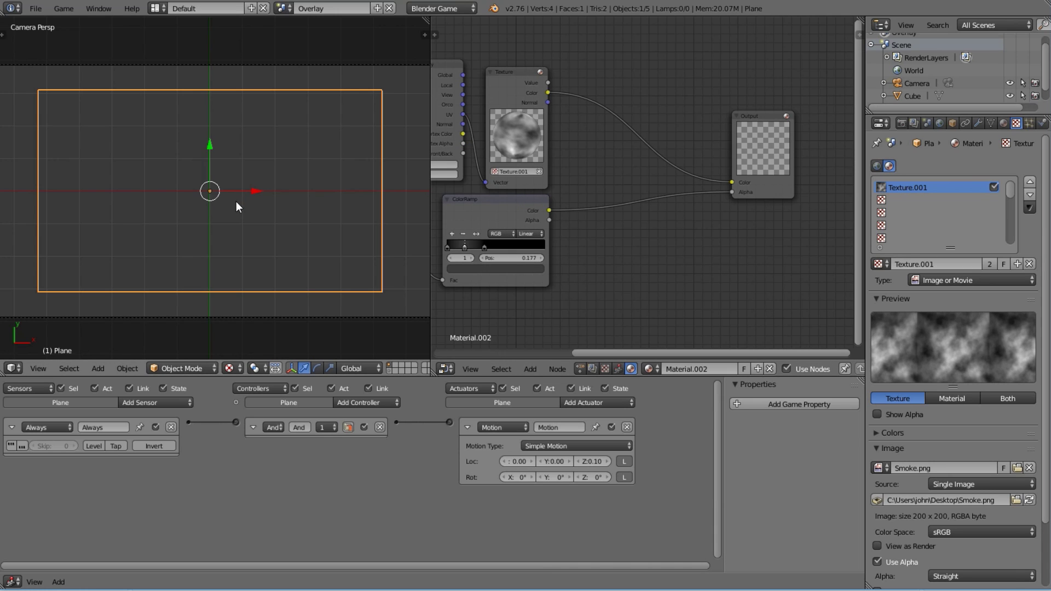
pyautogui.press('p')
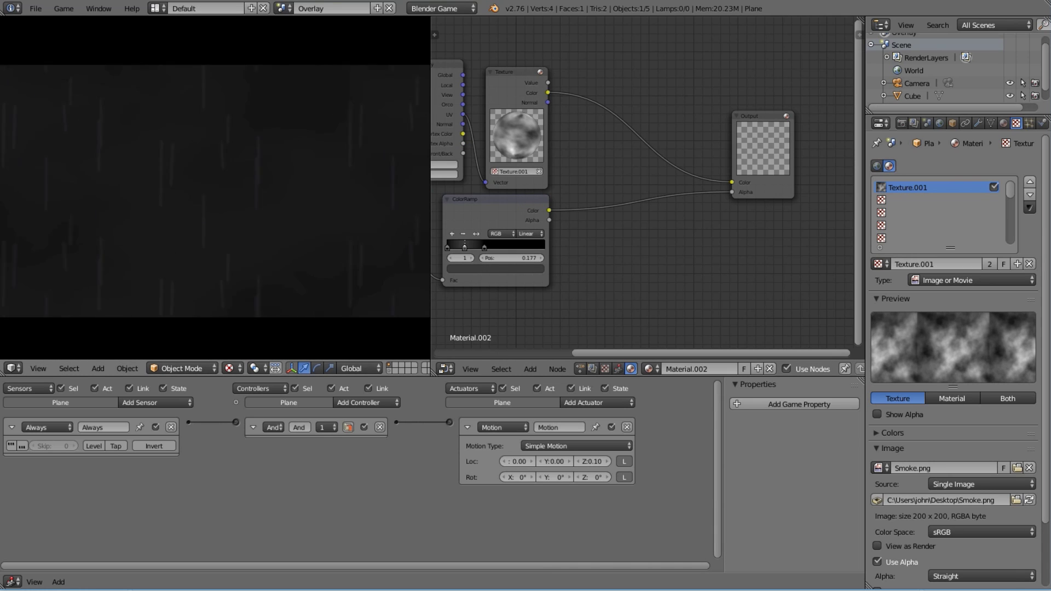
pyautogui.press('Escape')
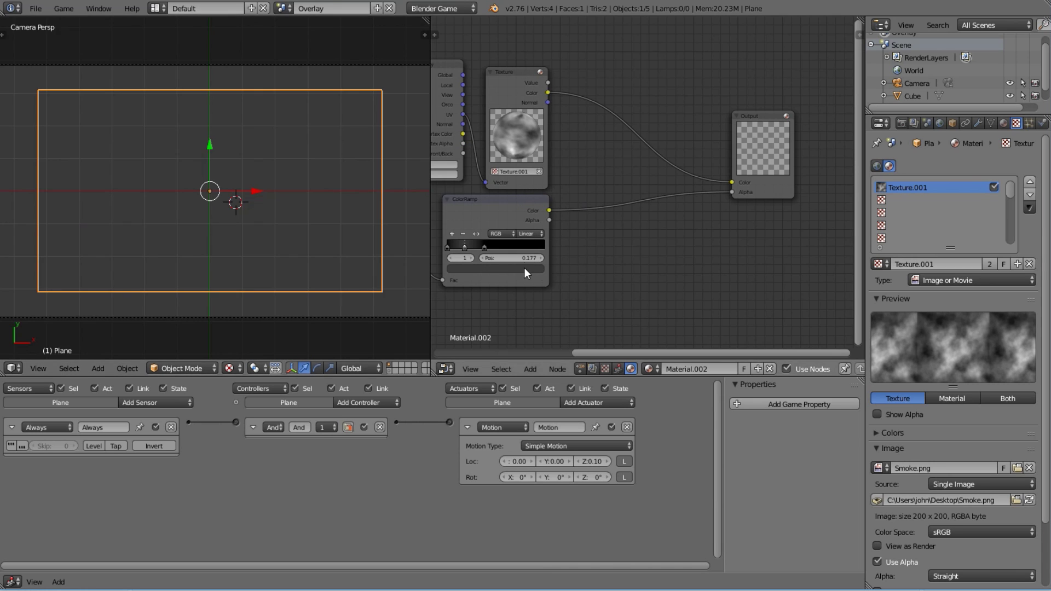
# Darken the ramp stop further to 0.068 RGB and frame the whole node tree.
pyautogui.click(525, 269)
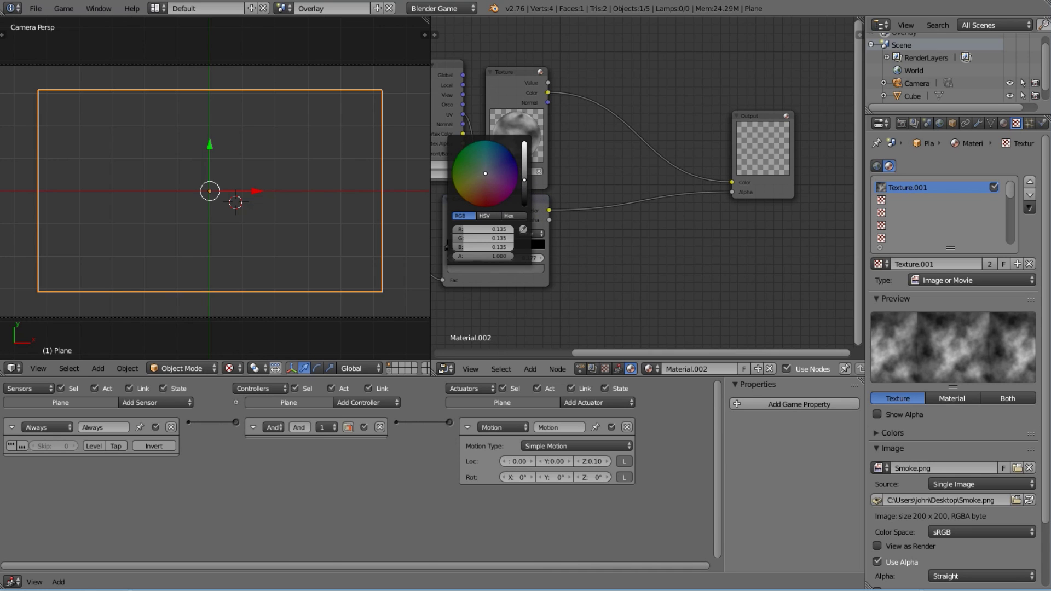
pyautogui.press('p')
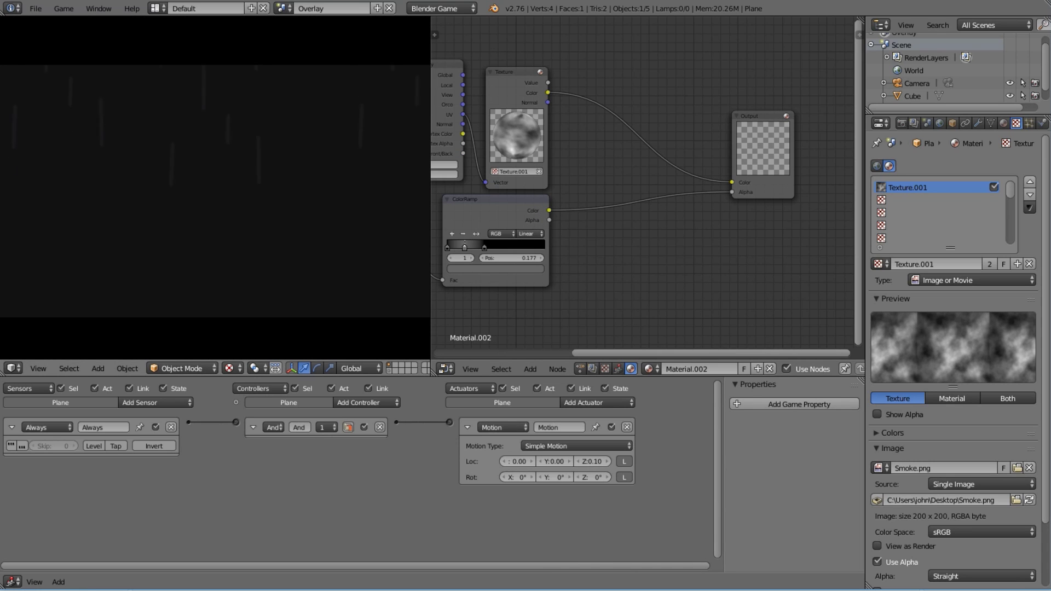
pyautogui.press('Escape')
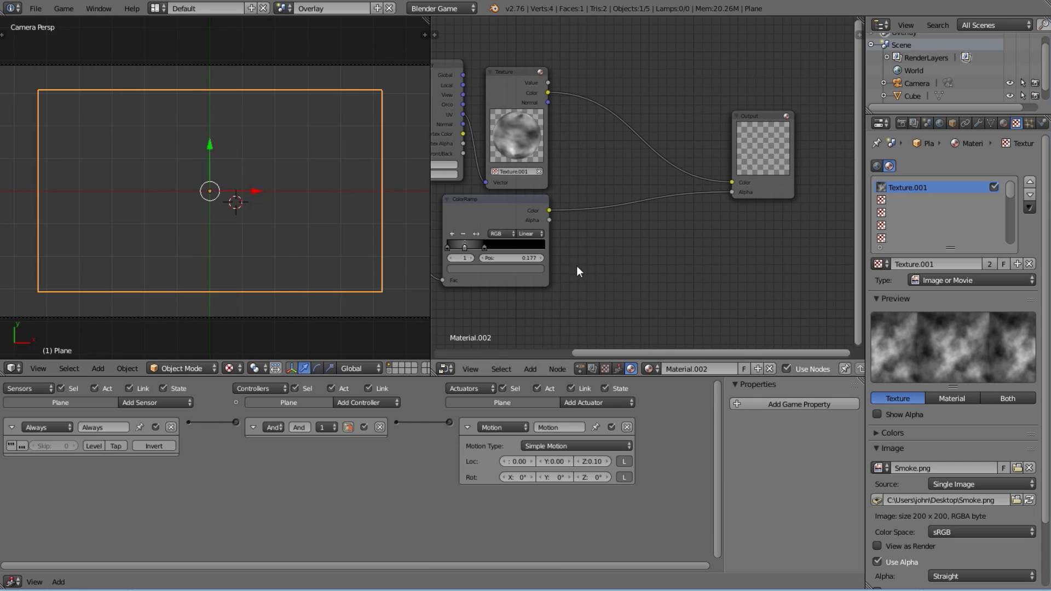
pyautogui.click(507, 266)
pyautogui.click(524, 187)
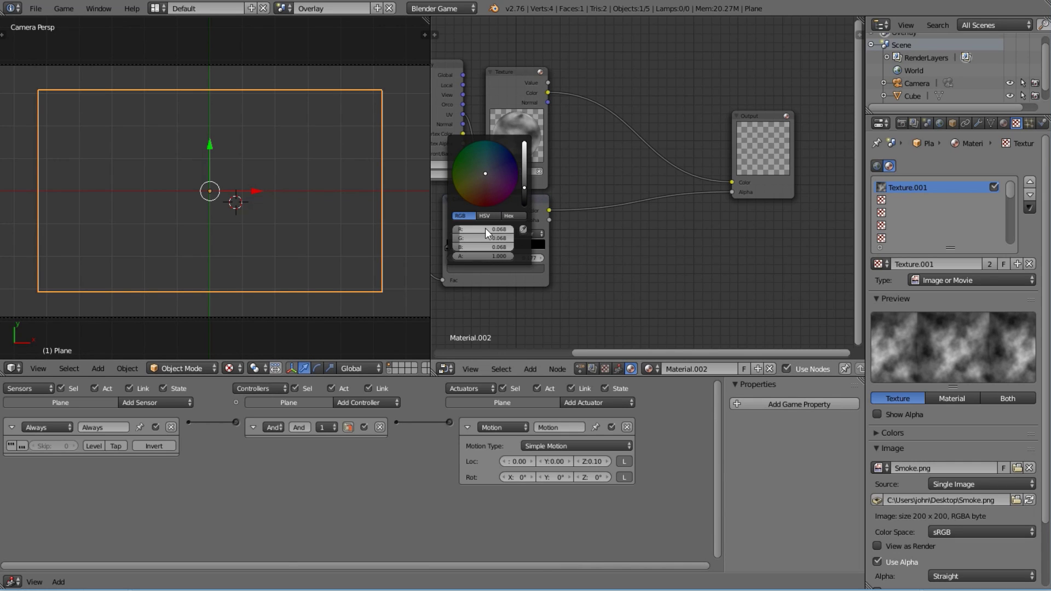
pyautogui.moveTo(574, 279); pyautogui.dragTo(723, 314, button='middle')
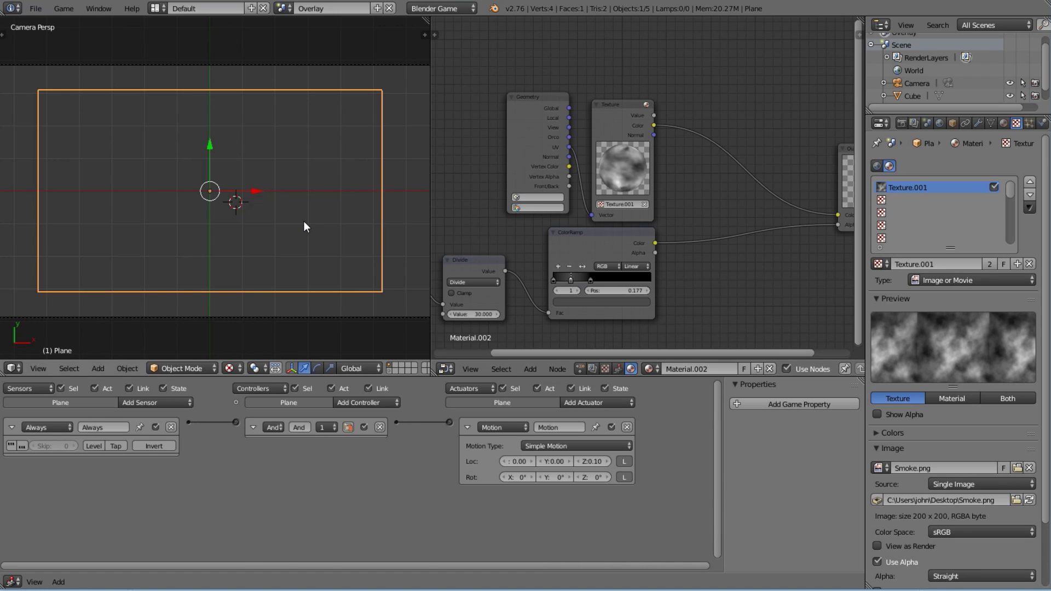
# Rename the plane object to 'Smoke' in the Object properties.
pyautogui.press('p')
pyautogui.press('Escape')
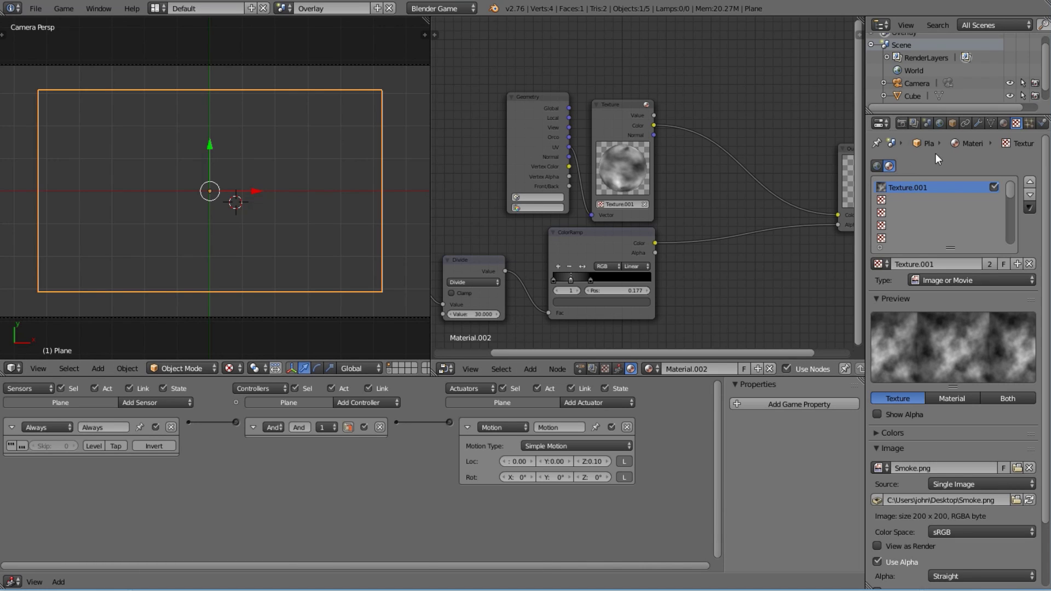
pyautogui.click(952, 124)
pyautogui.click(931, 162)
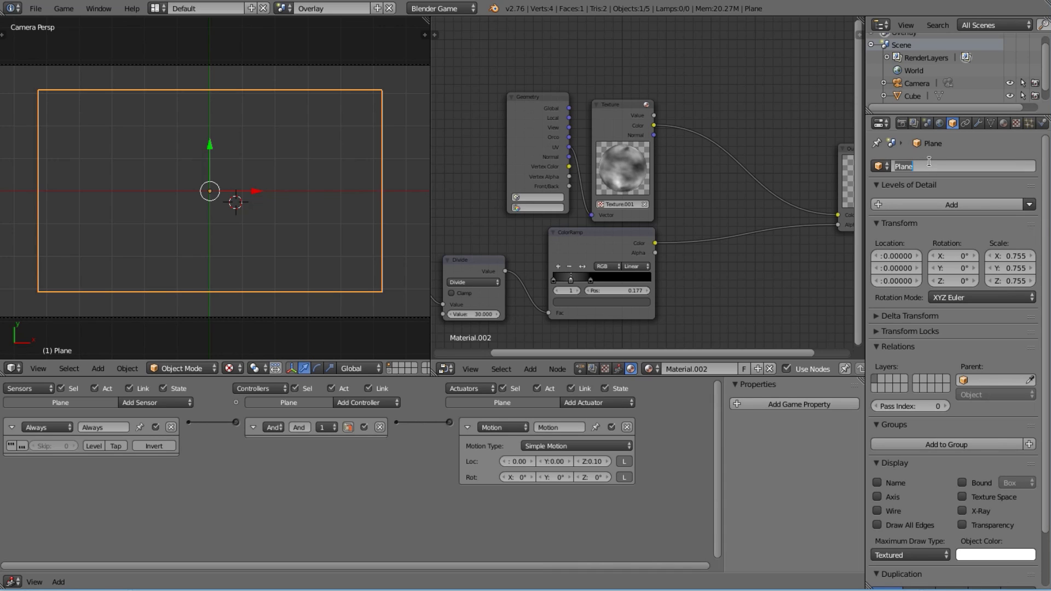
pyautogui.write('Smoke')
pyautogui.press('Return')
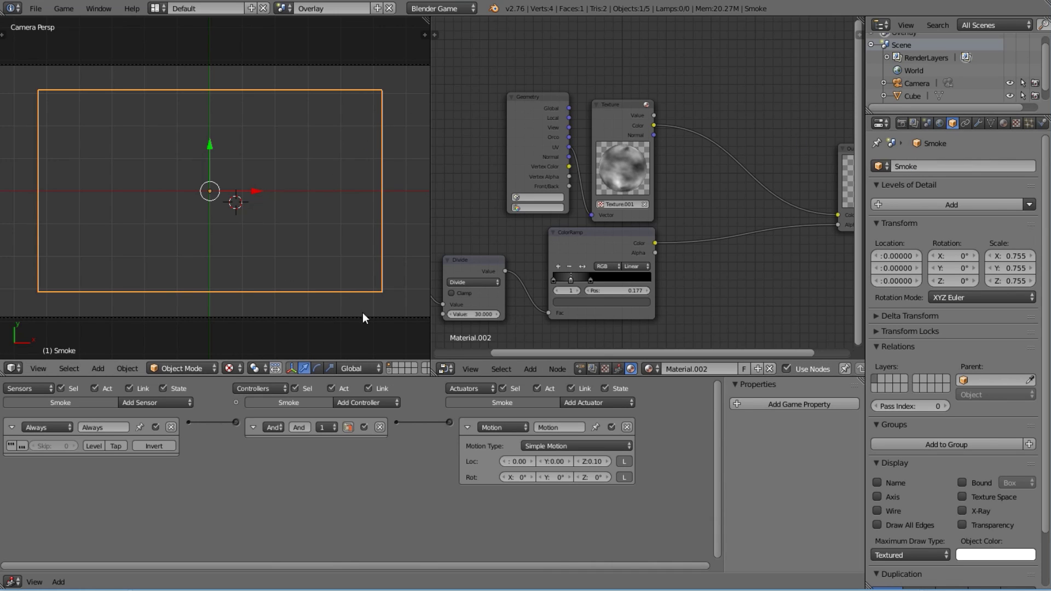
# Move the Smoke object to layer 11.
pyautogui.press('m')
pyautogui.click(430, 279)
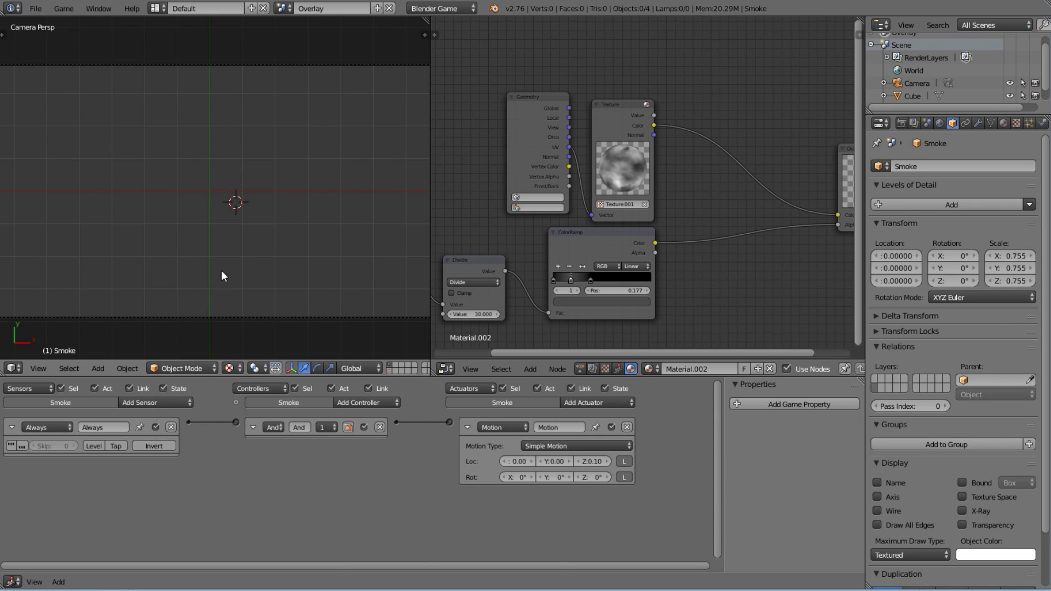
pyautogui.hotkey('shift', 'a')
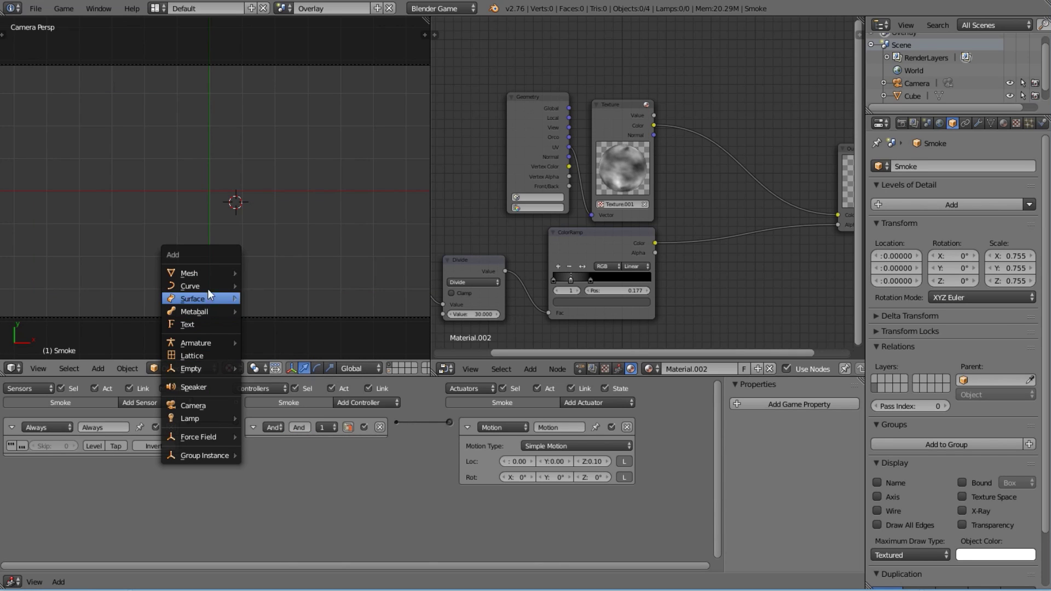
# Add a Plain Axes empty with a Delay sensor of 10.
pyautogui.moveTo(199, 367)
pyautogui.click(263, 367)
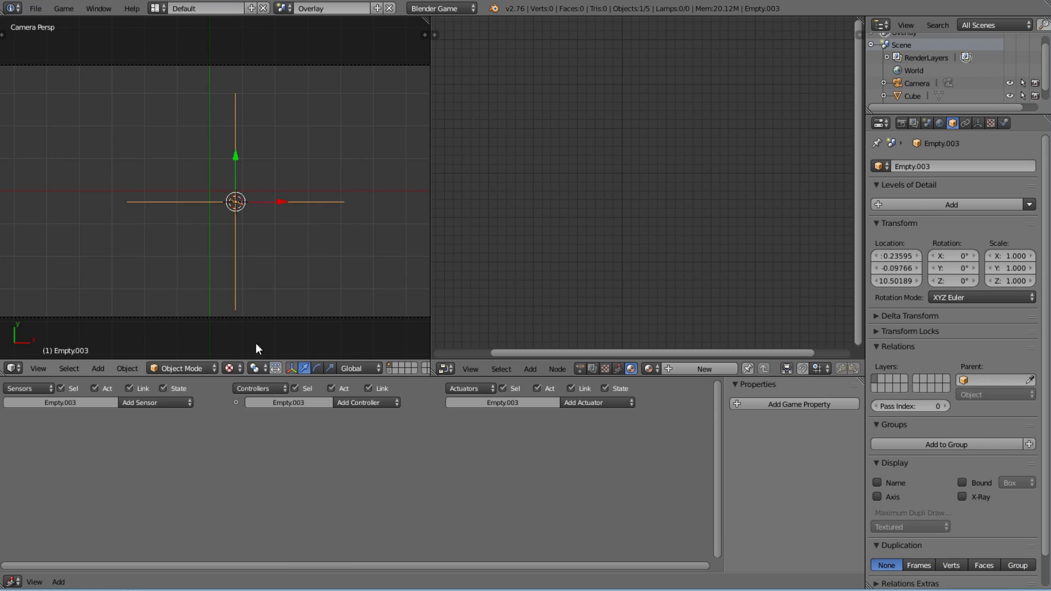
pyautogui.click(166, 403)
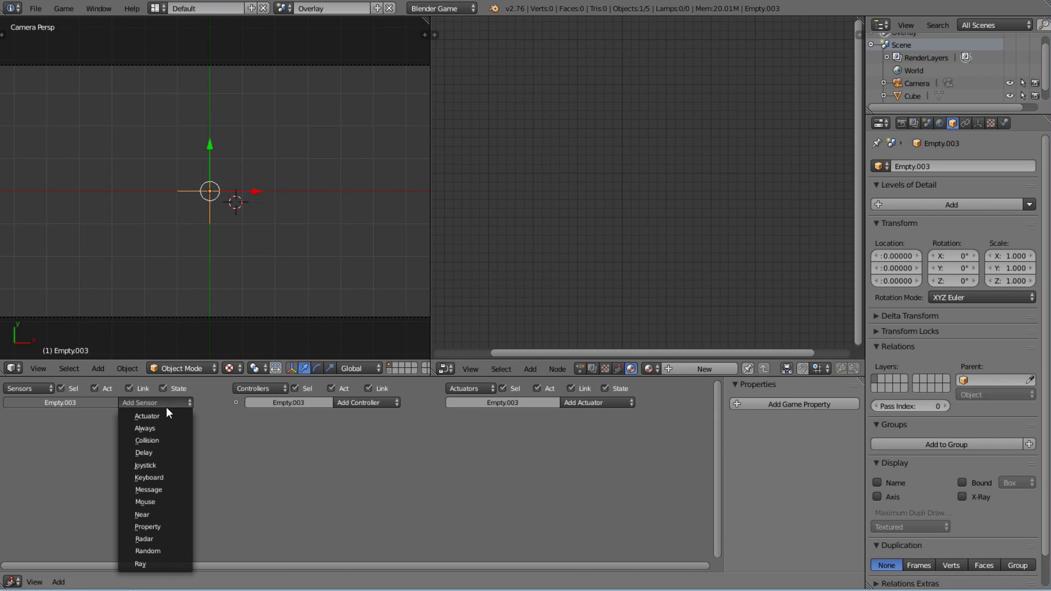
pyautogui.click(158, 452)
pyautogui.click(39, 463)
pyautogui.write('10')
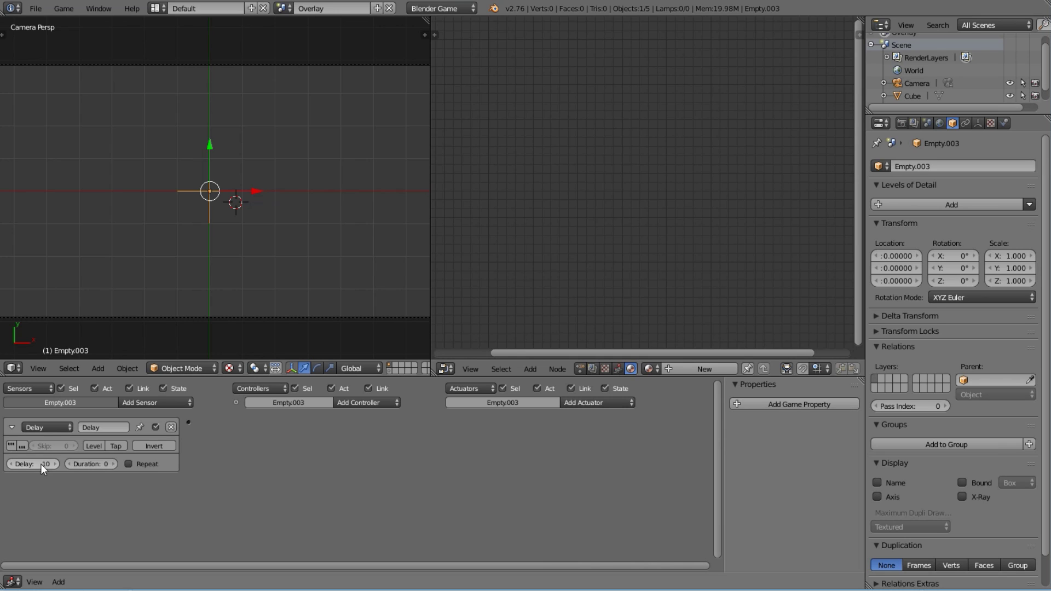
# Link an Edit Object actuator adding Smoke with Time 200, then test-run the game.
pyautogui.click(597, 403)
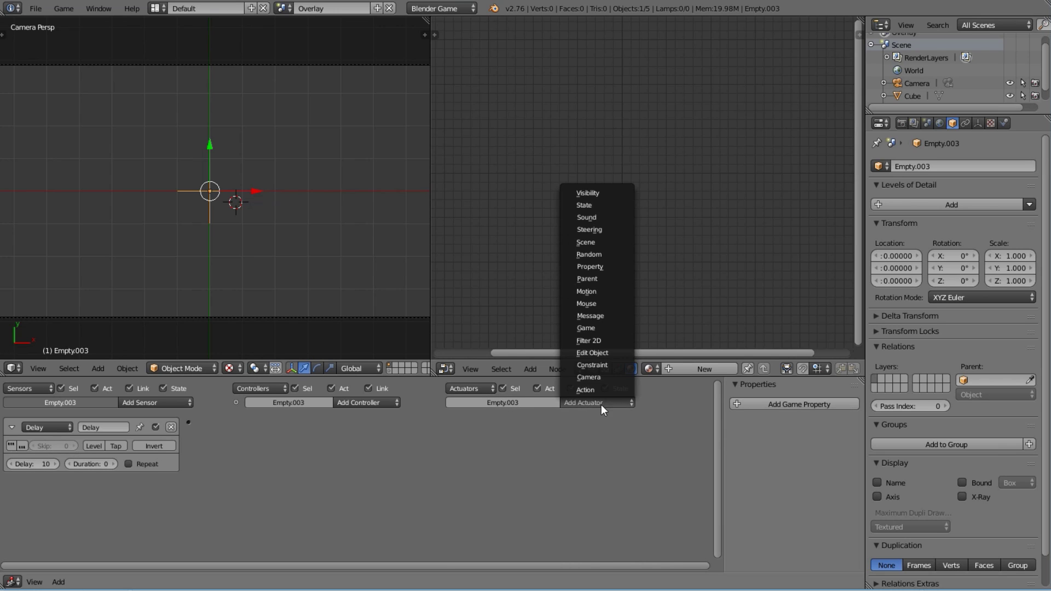
pyautogui.click(608, 355)
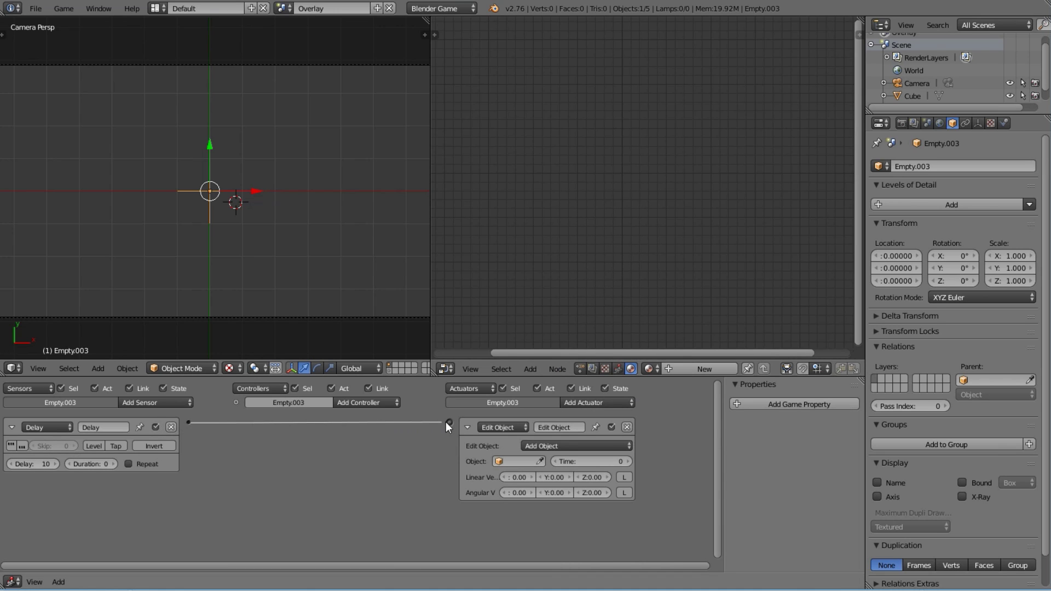
pyautogui.moveTo(446, 422); pyautogui.dragTo(448, 422)
pyautogui.click(529, 461)
pyautogui.write('Smoke')
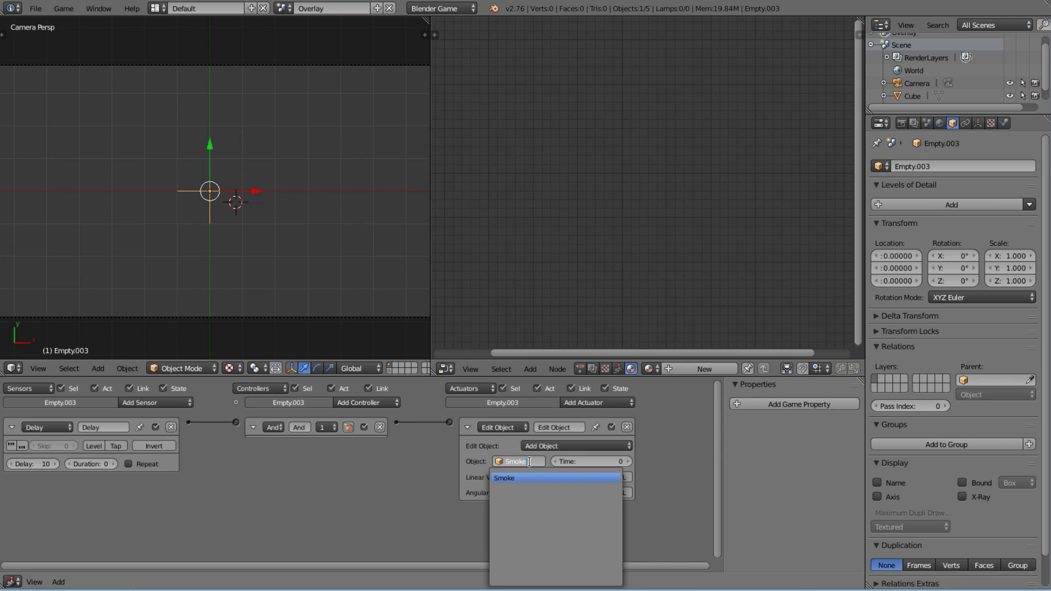
pyautogui.click(527, 478)
pyautogui.doubleClick(595, 461)
pyautogui.write('200')
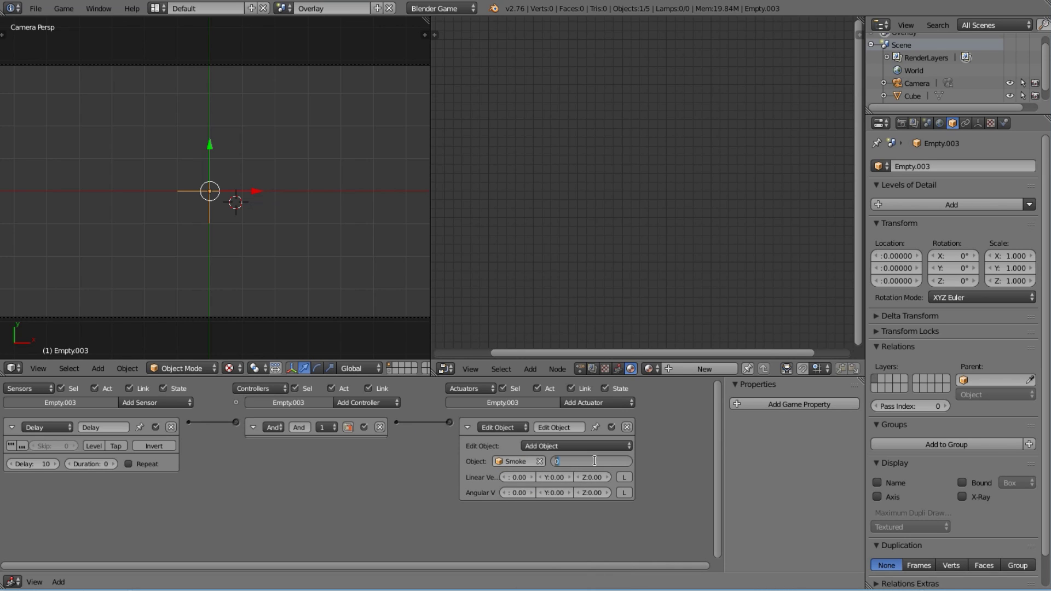
pyautogui.press('Return')
pyautogui.press('p')
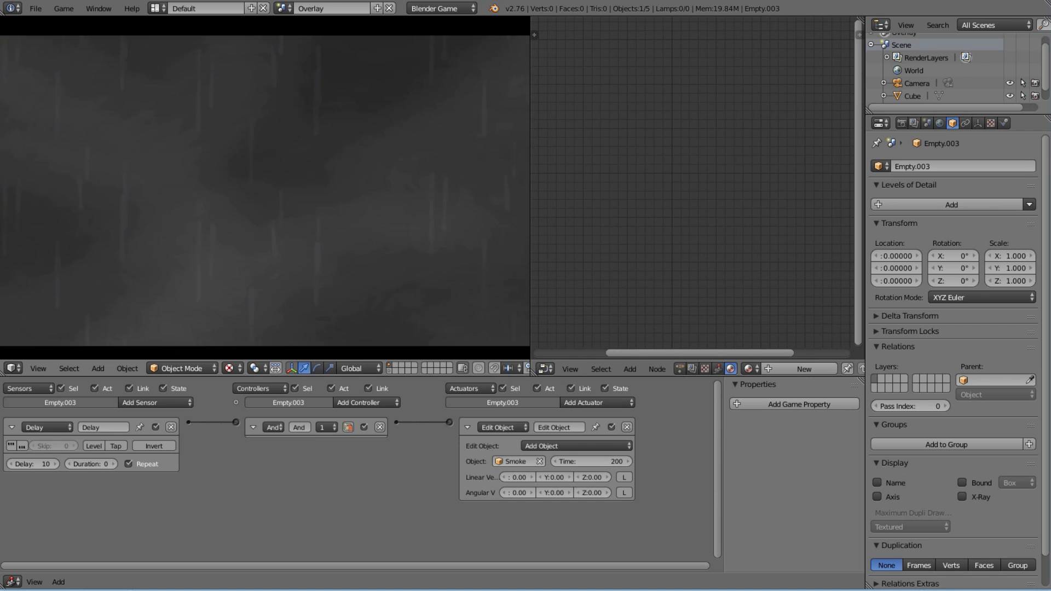
# Make the Delay sensor repeat and test the repeating smoke overlay.
pyautogui.press('Escape')
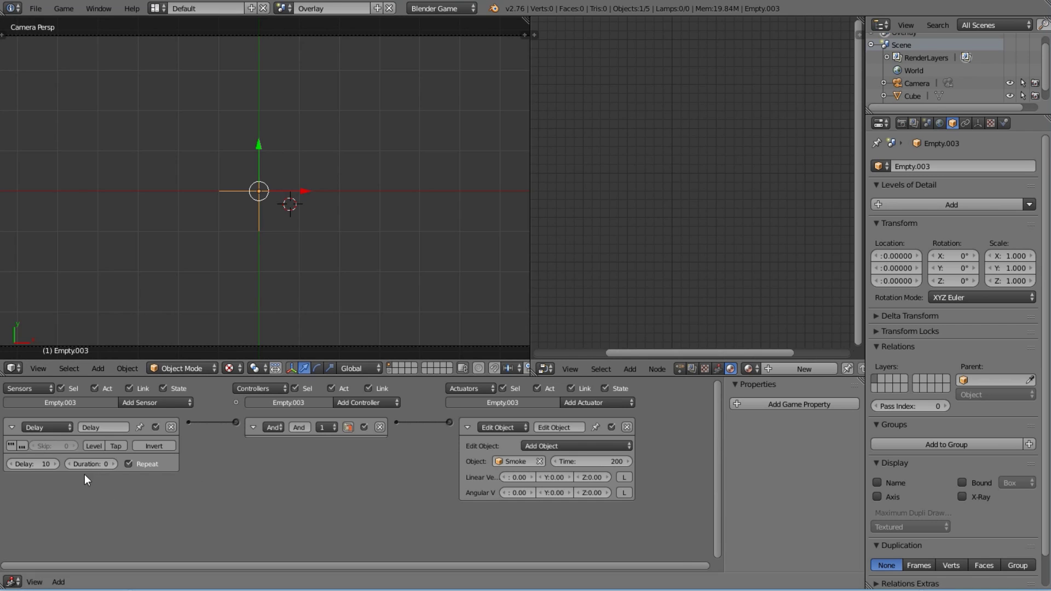
pyautogui.click(25, 463)
pyautogui.click(124, 463)
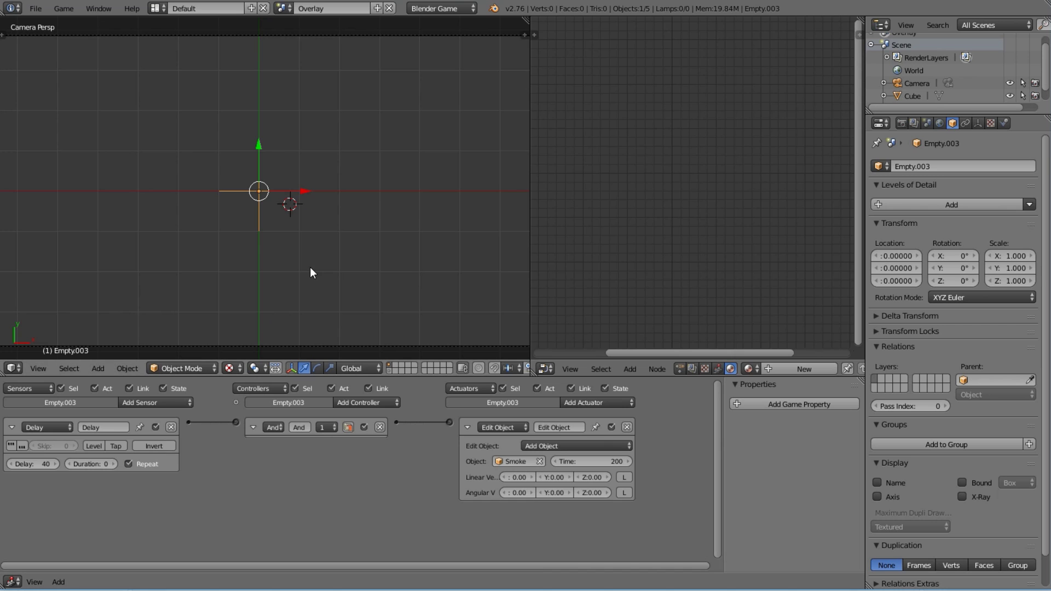
pyautogui.press('p')
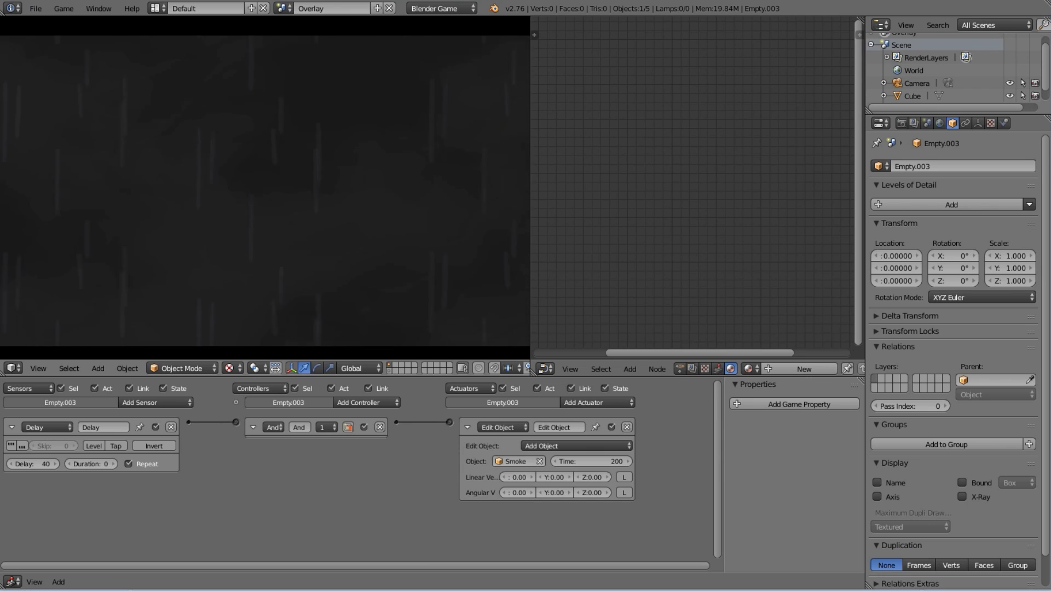
pyautogui.press('Escape')
# Change the Delay sensor value to 100 frames and check it in game.
pyautogui.click(38, 464)
pyautogui.write('100')
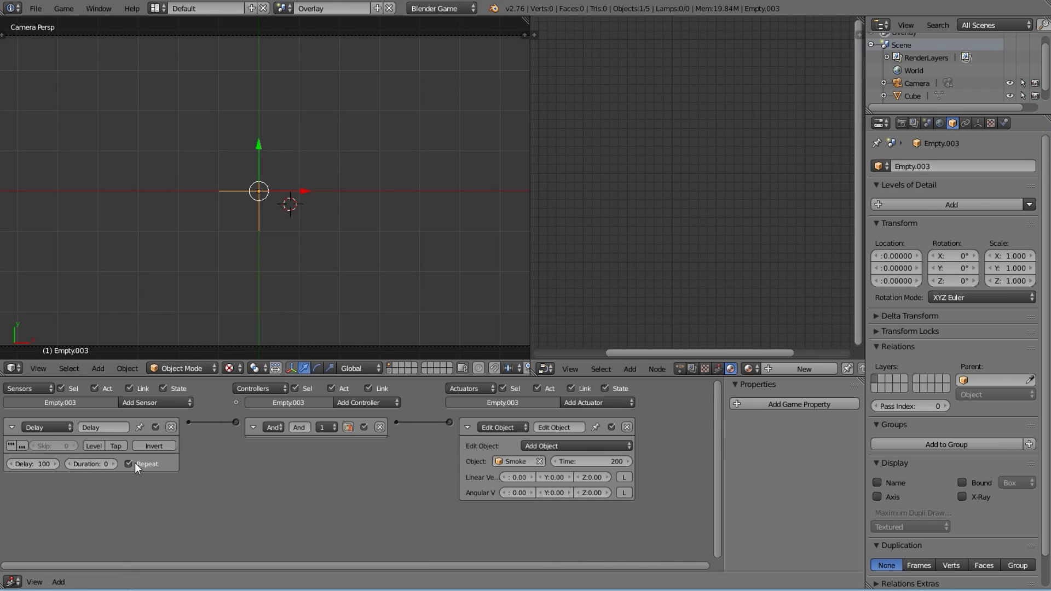
pyautogui.write('p')
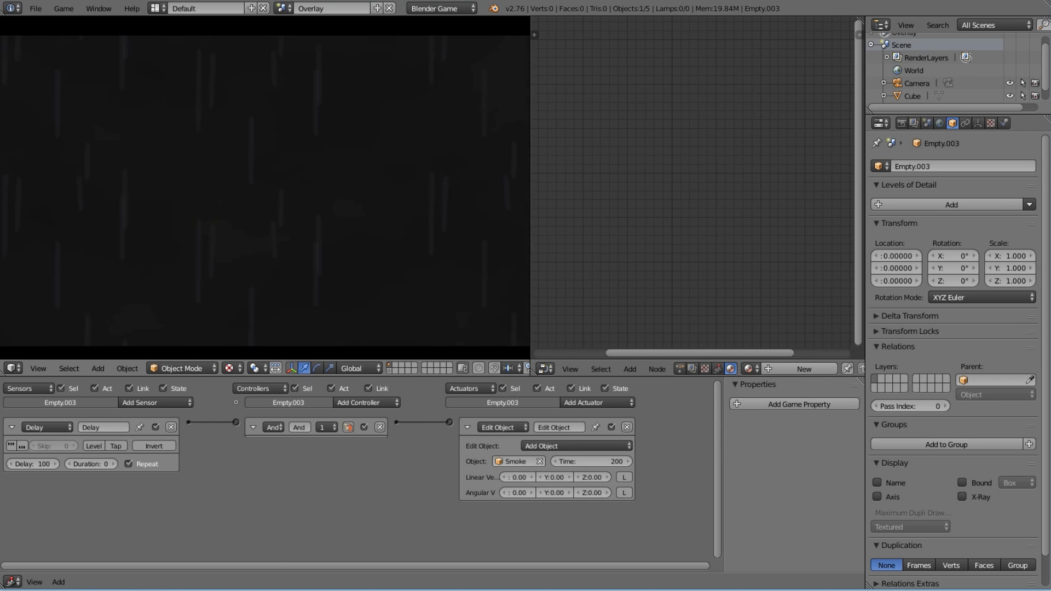
pyautogui.press('Escape')
pyautogui.click(288, 7)
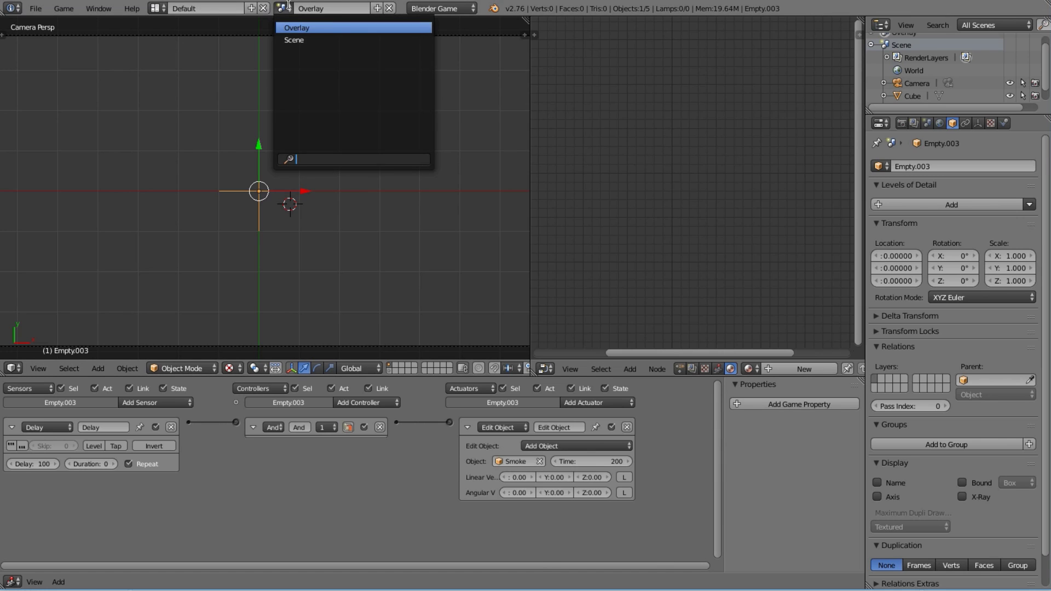
# In the main Scene, give the camera an Always sensor and a Scene actuator.
pyautogui.click(294, 40)
pyautogui.press('KP_0')
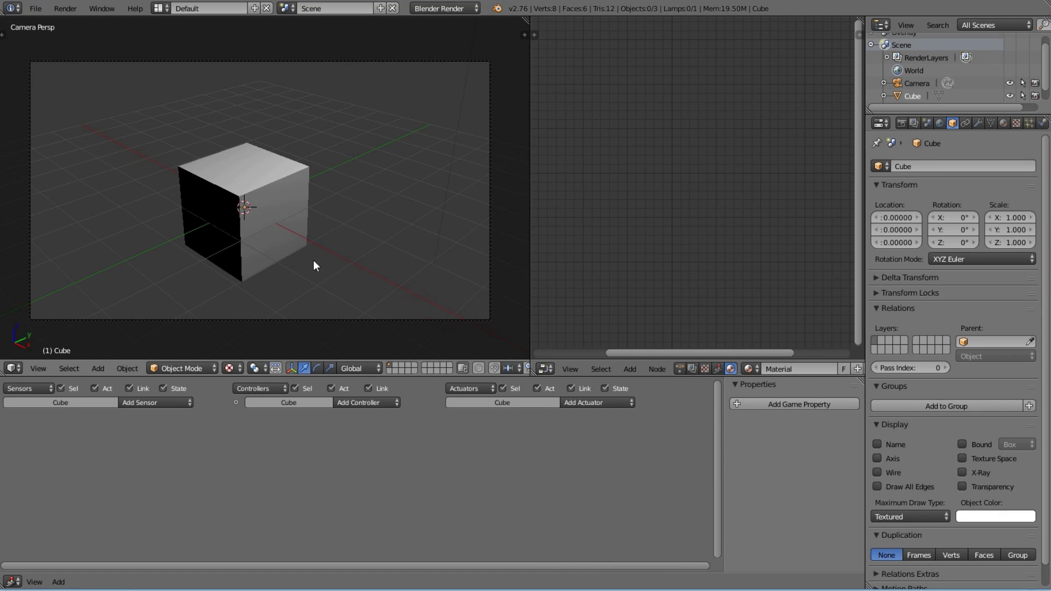
pyautogui.rightClick(395, 321)
pyautogui.click(163, 401)
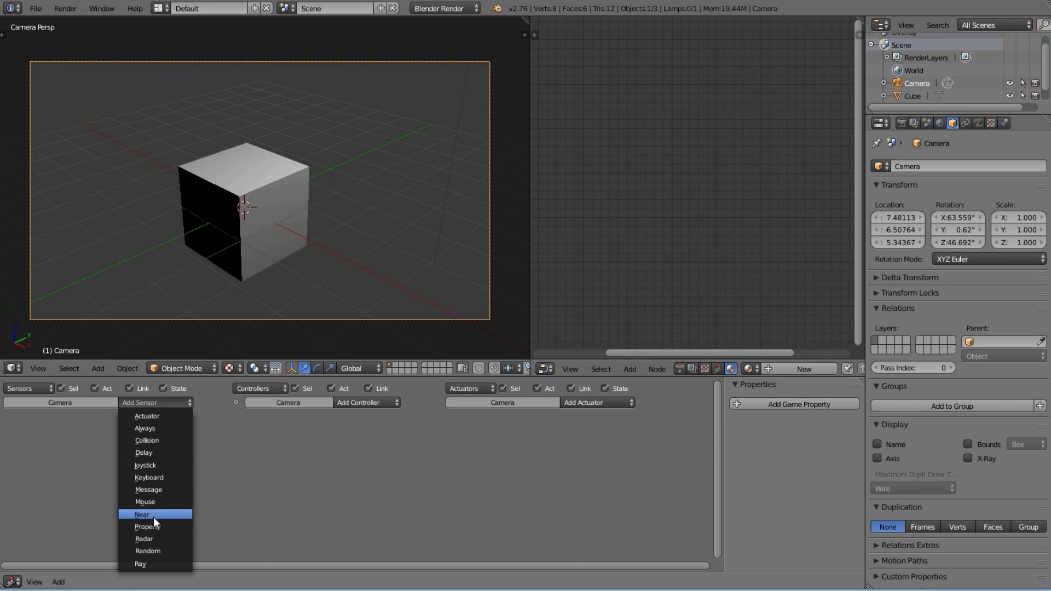
pyautogui.click(146, 429)
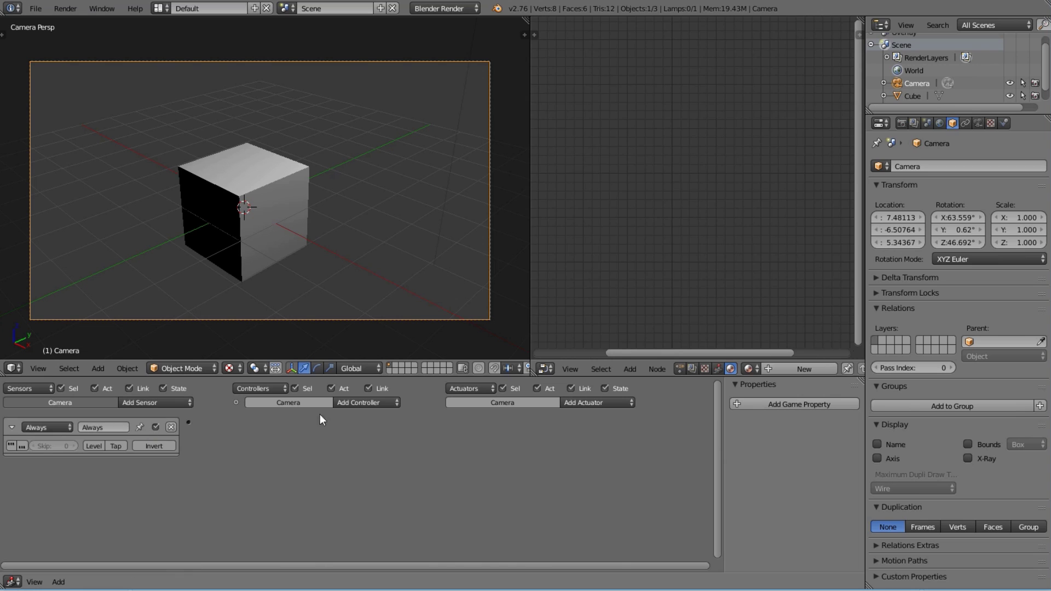
pyautogui.click(586, 405)
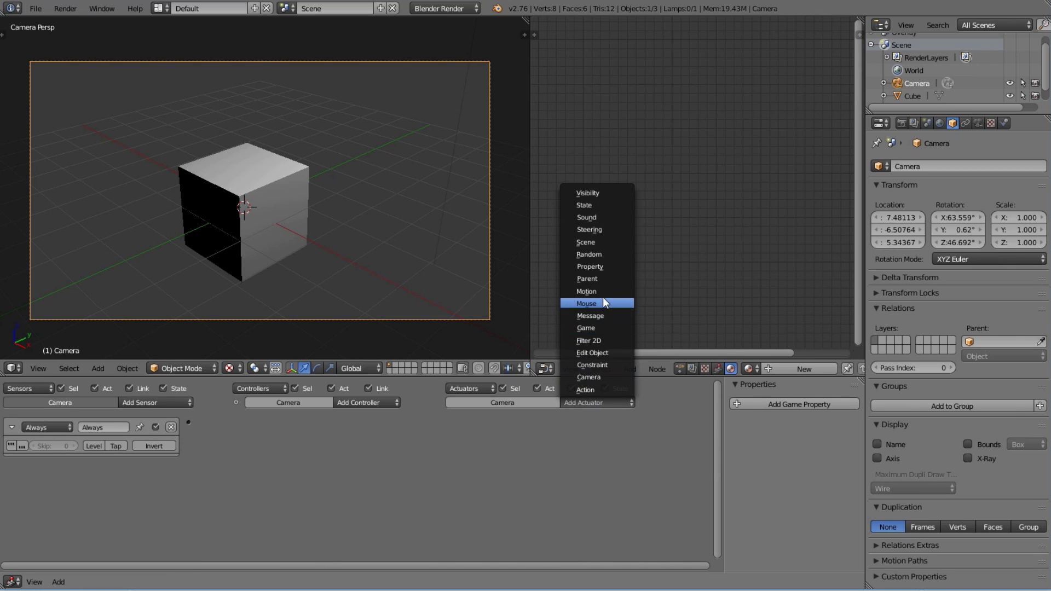
pyautogui.click(588, 242)
# Set the actuator to Add Overlay Scene 'Overlay' via an And controller, using Blender Game engine.
pyautogui.click(560, 446)
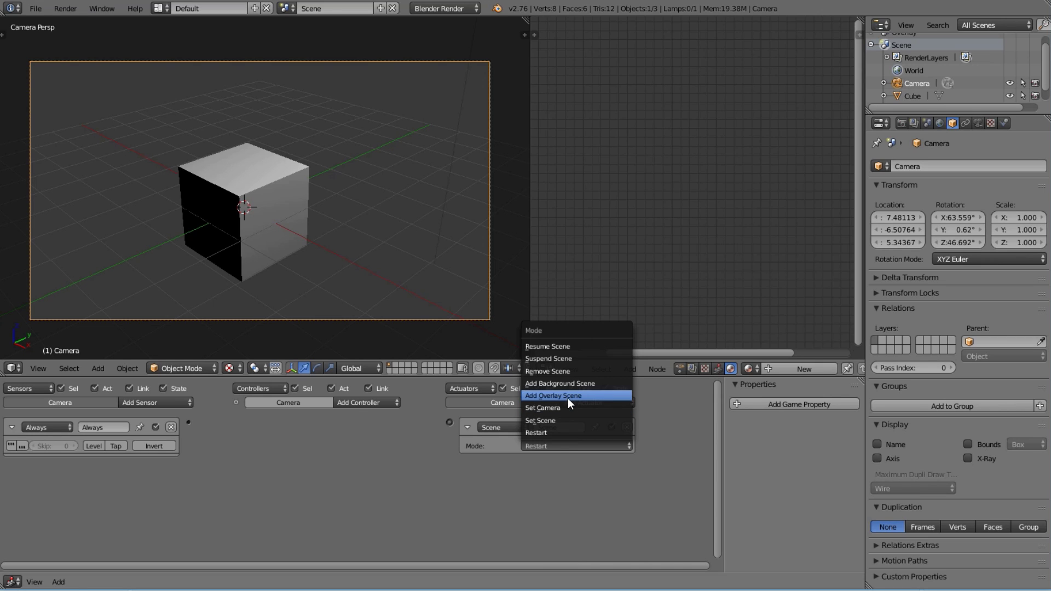
pyautogui.click(567, 396)
pyautogui.moveTo(272, 420); pyautogui.dragTo(458, 421)
pyautogui.click(561, 461)
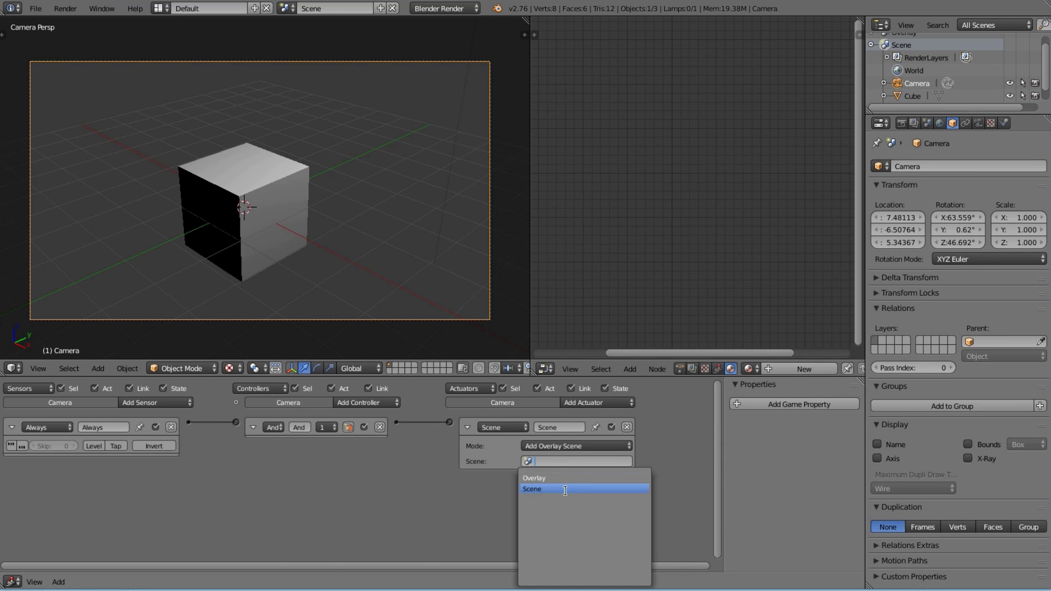
pyautogui.click(566, 478)
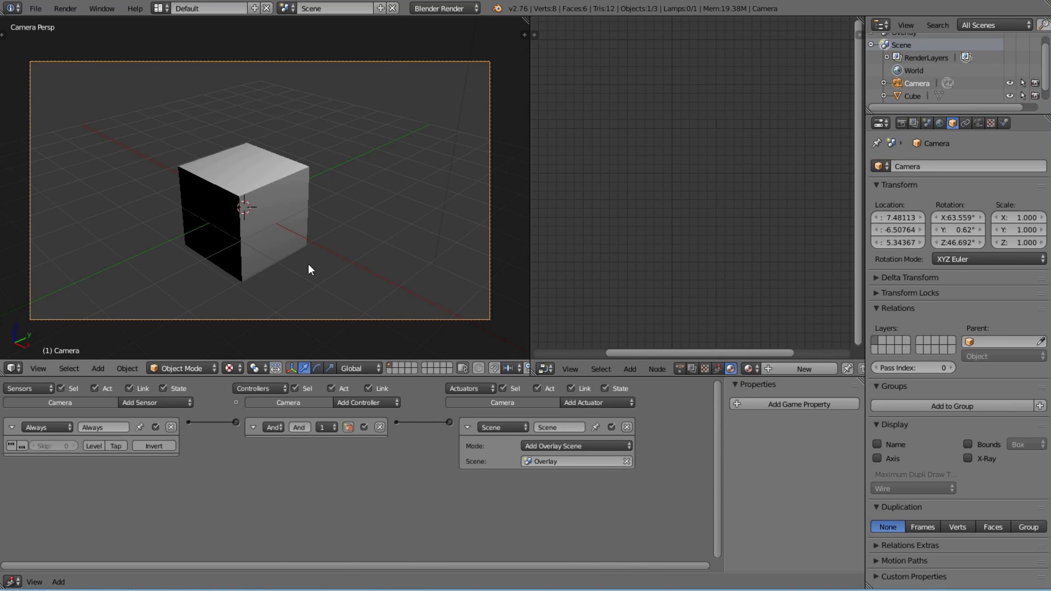
pyautogui.click(443, 8)
pyautogui.click(448, 37)
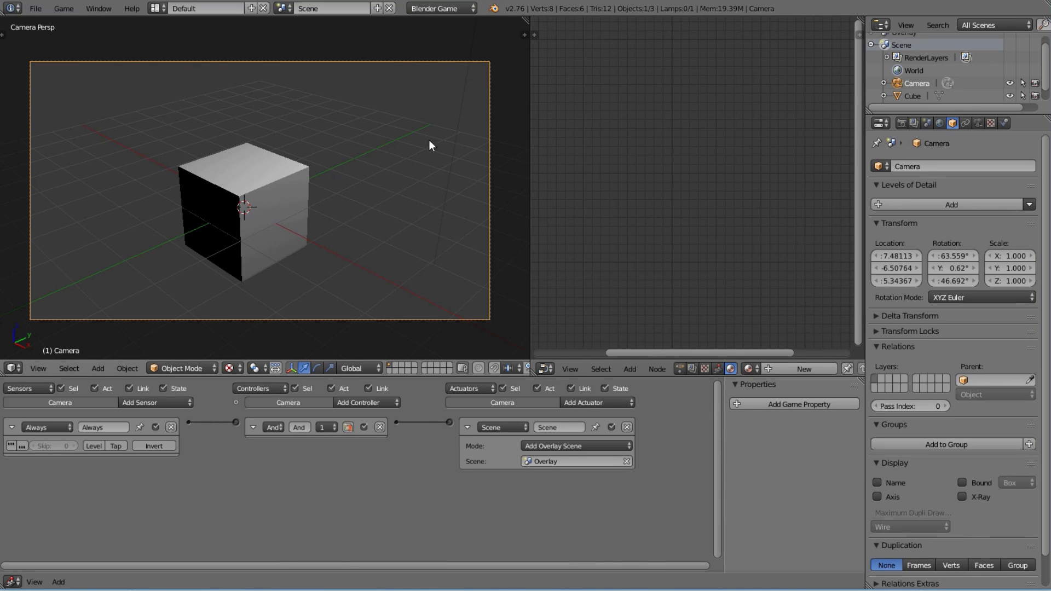
# Set game shading to GLSL and test-run the cube with the rain overlay.
pyautogui.press('p')
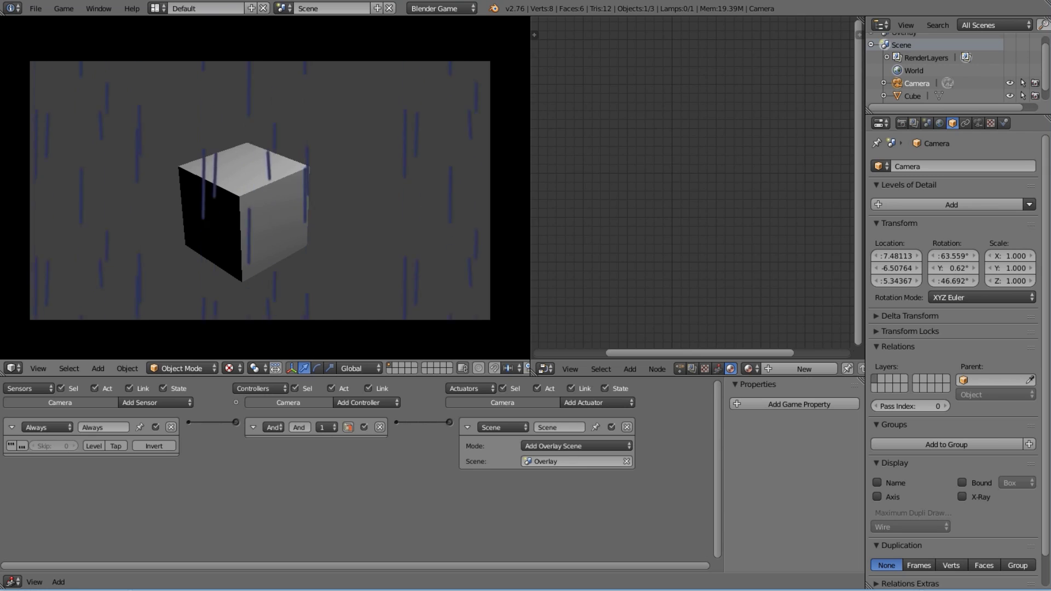
pyautogui.press('Escape')
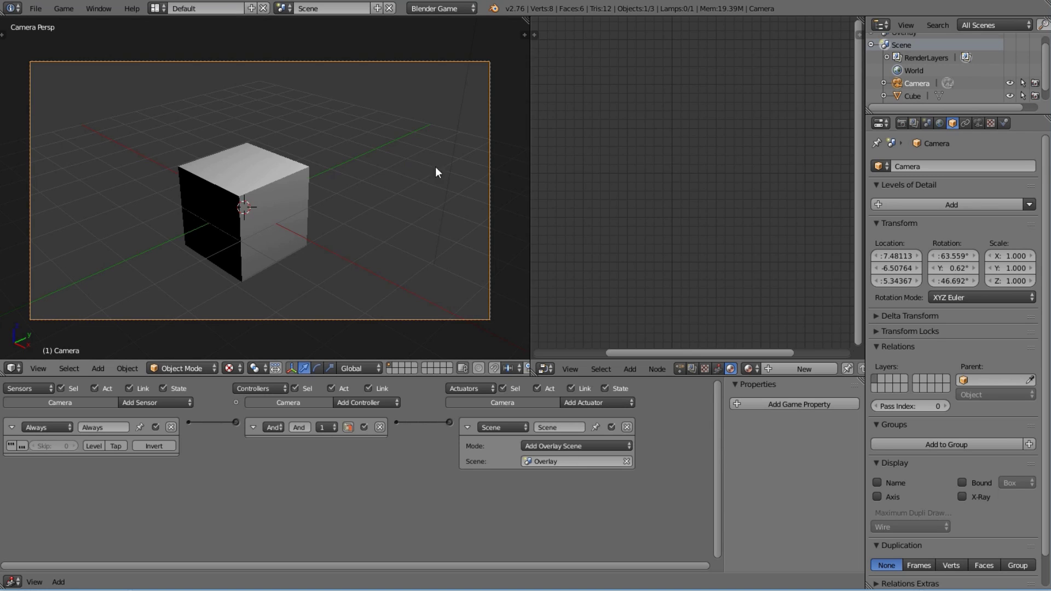
pyautogui.press('n')
pyautogui.scroll(-4, 465, 219)
pyautogui.click(471, 236)
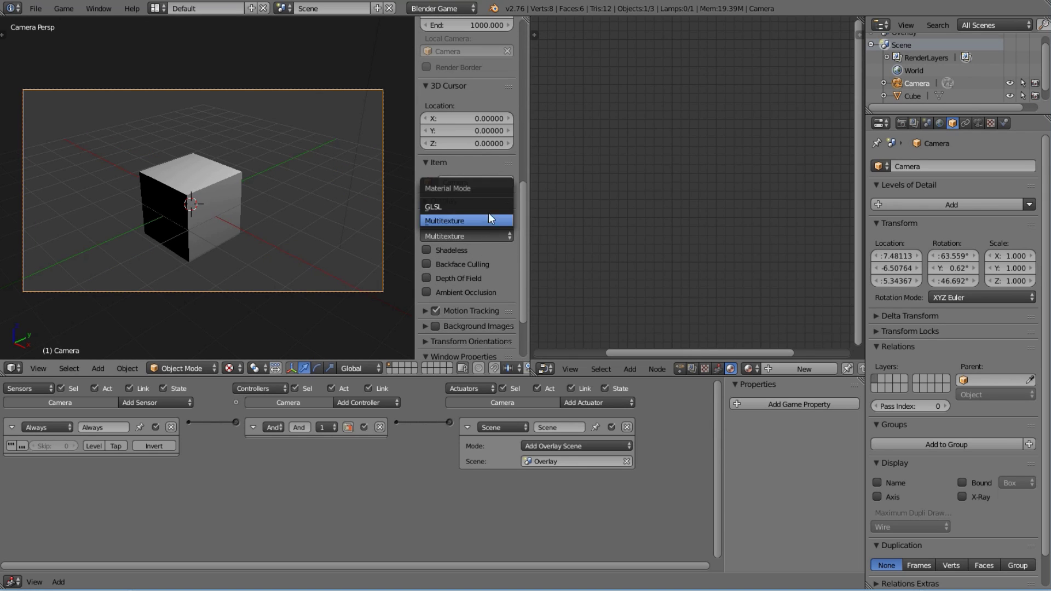
pyautogui.click(448, 207)
pyautogui.press('n')
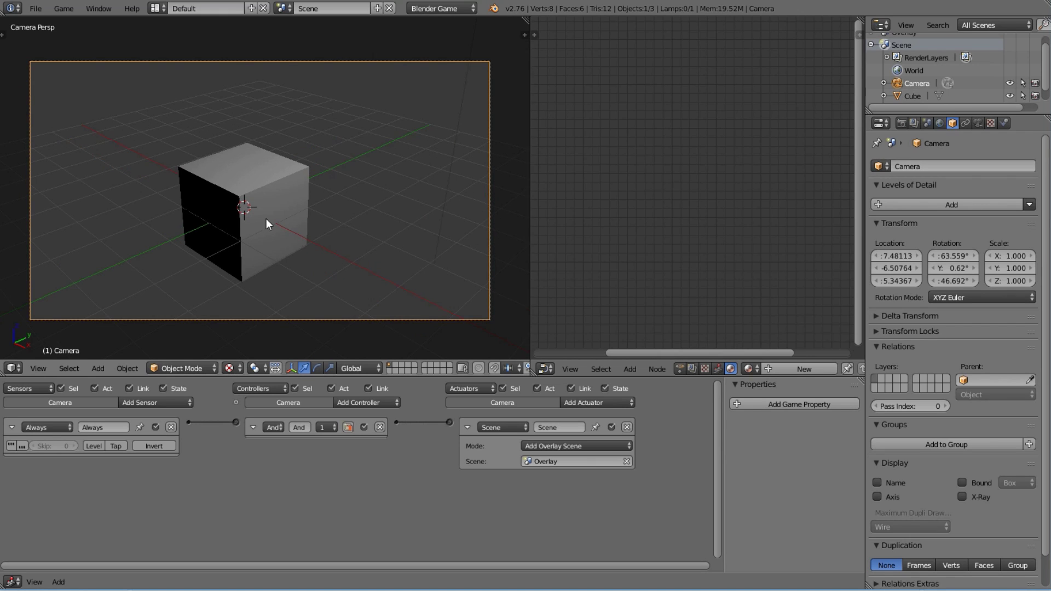
pyautogui.press('p')
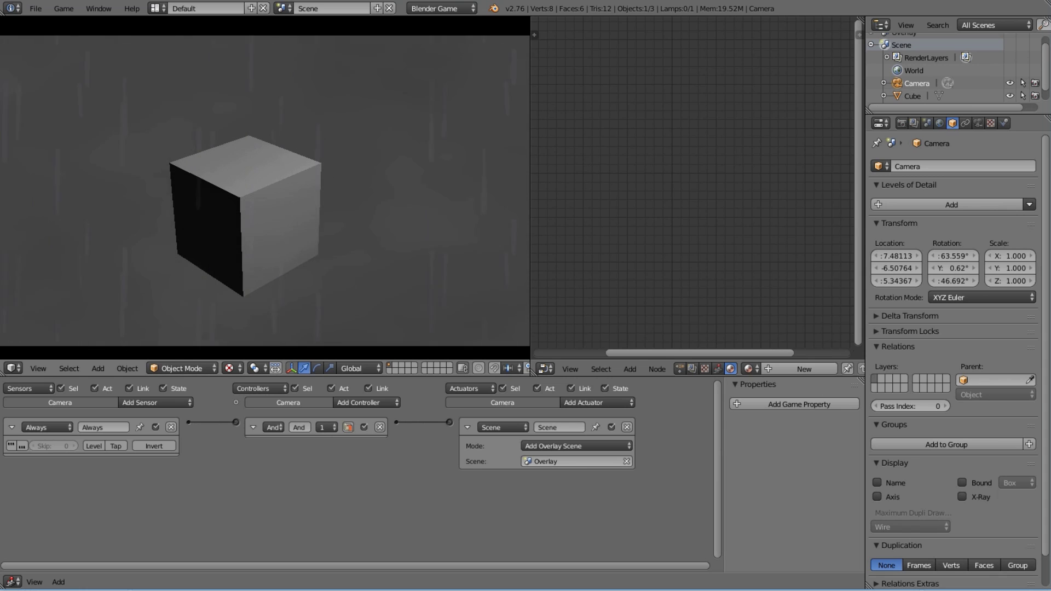
pyautogui.press('Escape')
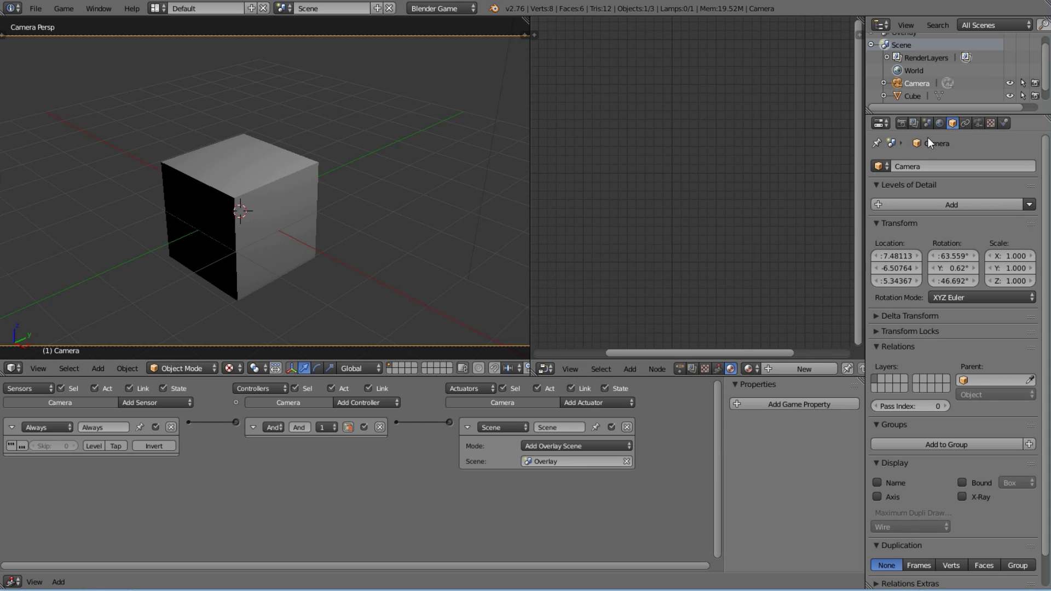
# Set the world Horizon Color to nearly black (0.002) and test the dark background.
pyautogui.click(939, 123)
pyautogui.click(927, 219)
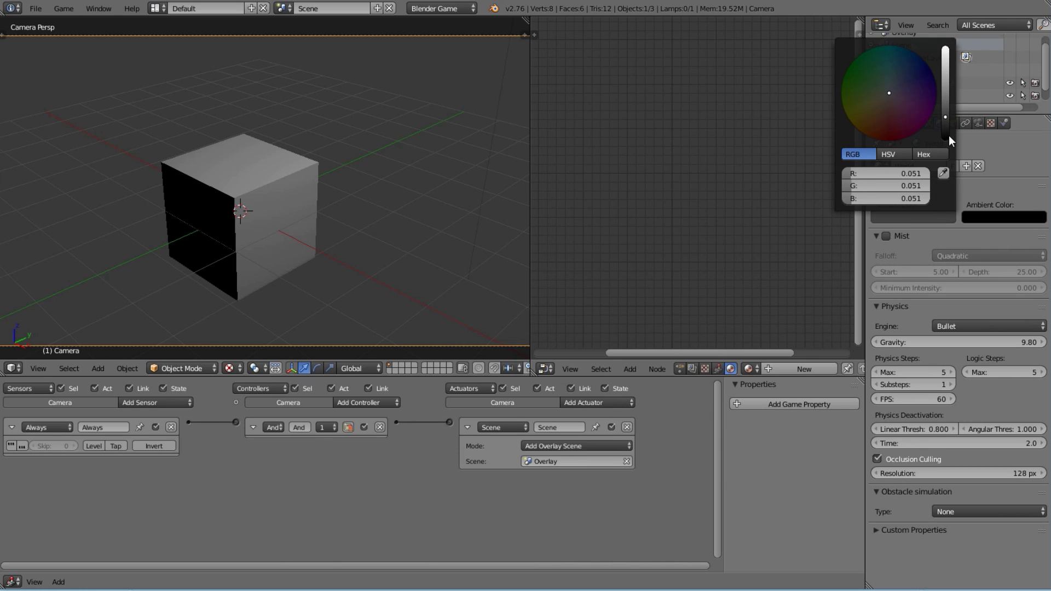
pyautogui.moveTo(947, 133); pyautogui.dragTo(945, 141)
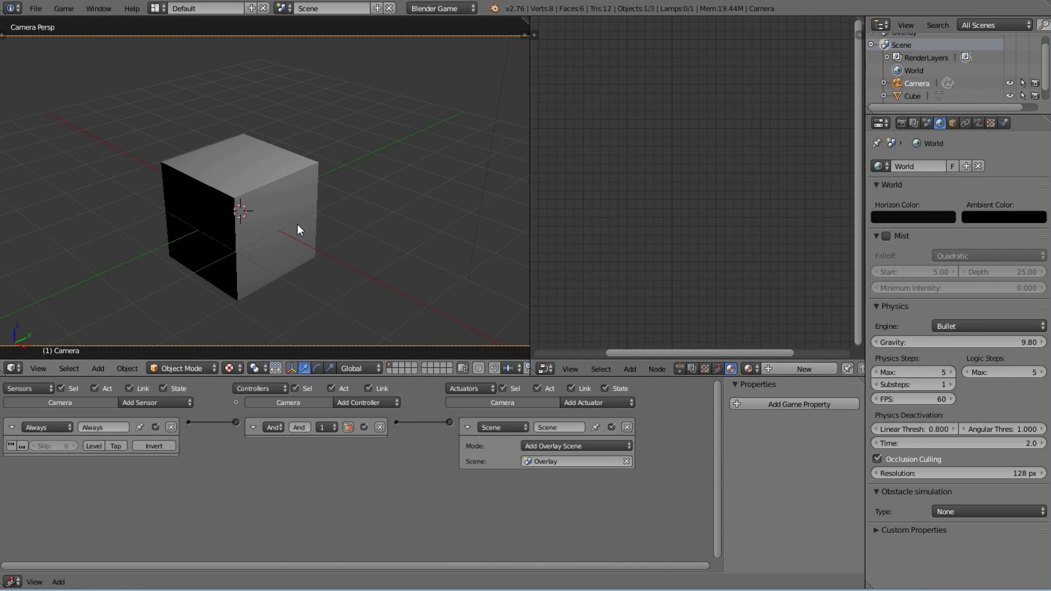
pyautogui.press('p')
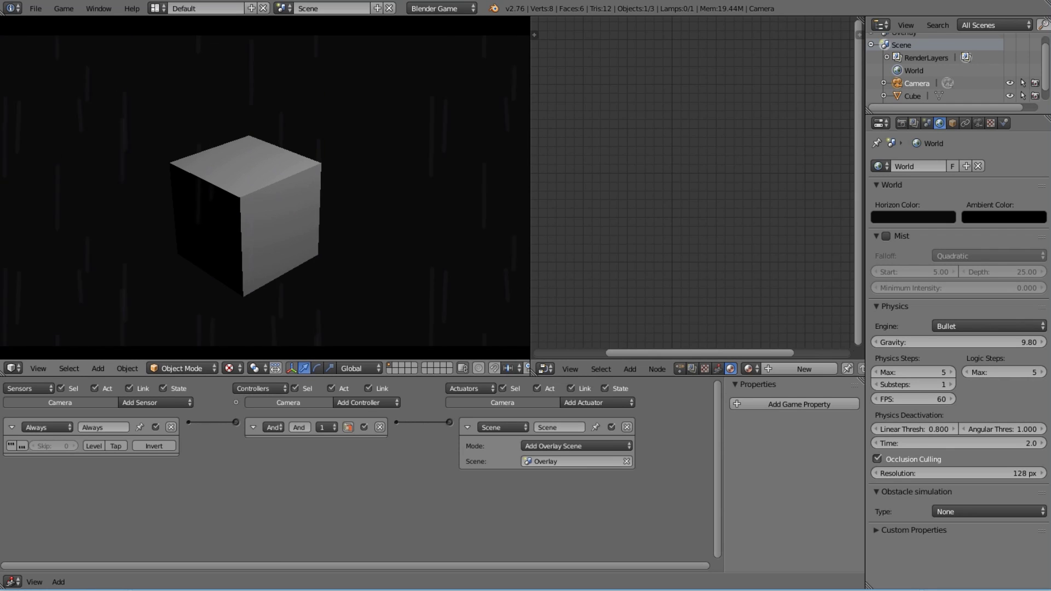
pyautogui.press('Escape')
pyautogui.rightClick(291, 228)
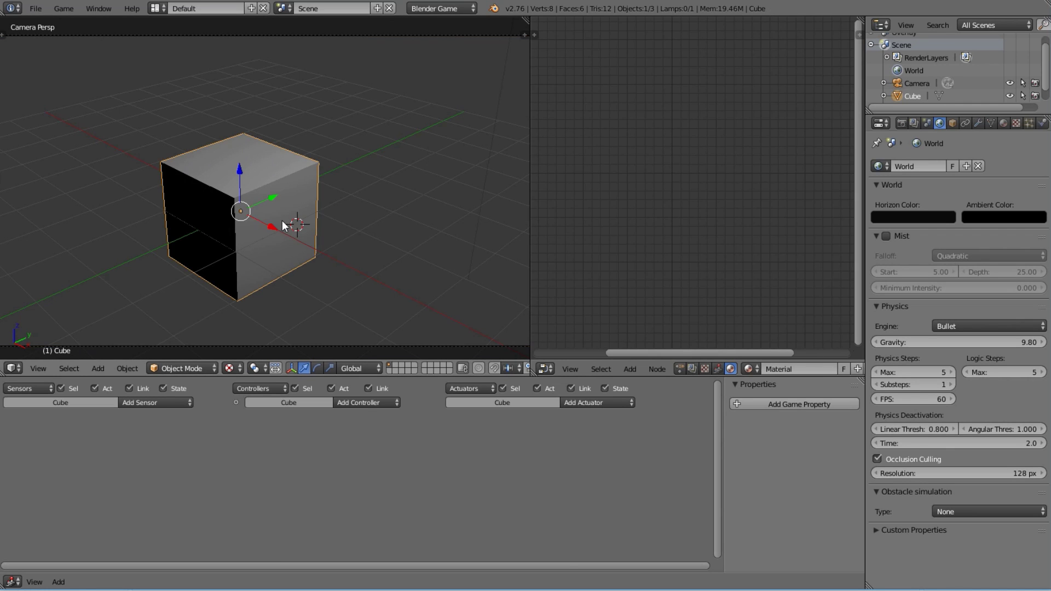
# Replace the cube with a large ground plane and reposition the camera with walk navigation.
pyautogui.press('Delete')
pyautogui.hotkey('shift', 'a')
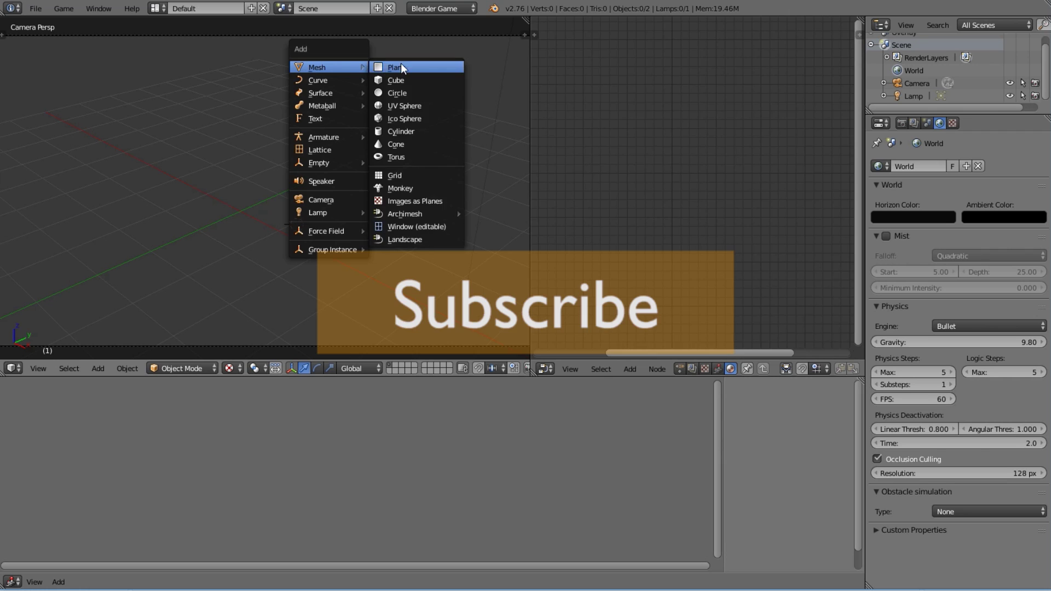
pyautogui.click(400, 64)
pyautogui.press('KP_0')
pyautogui.press('s')
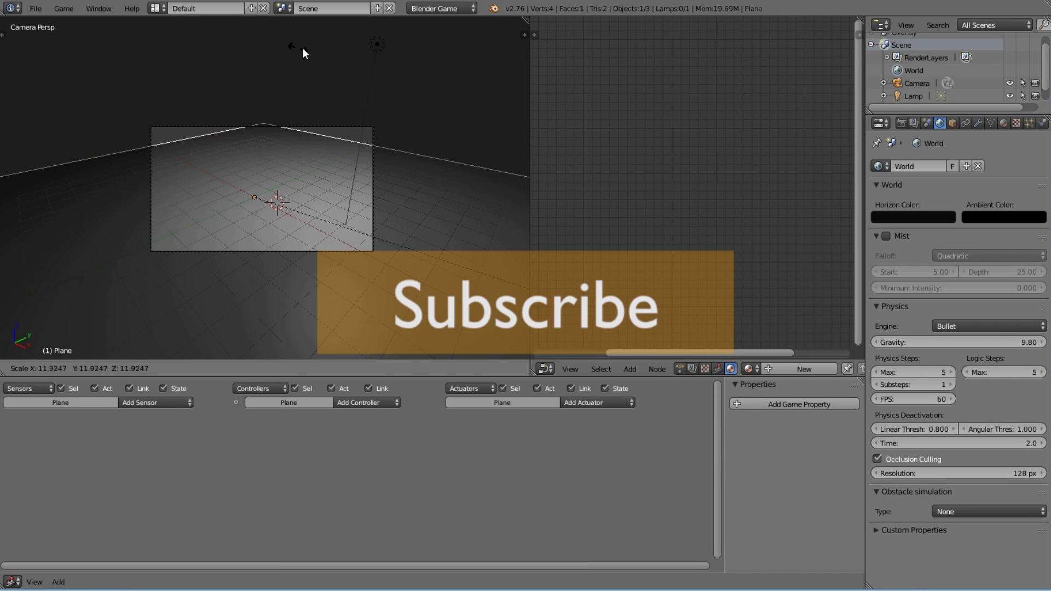
pyautogui.click(302, 47)
pyautogui.scroll(3, 286, 159)
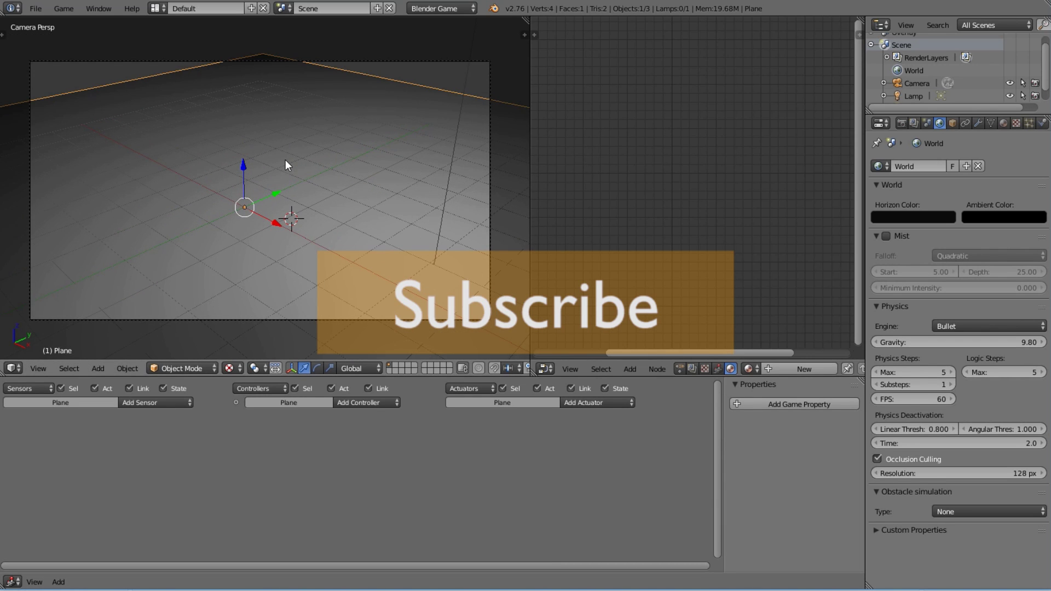
pyautogui.hotkey('shift', 'f')
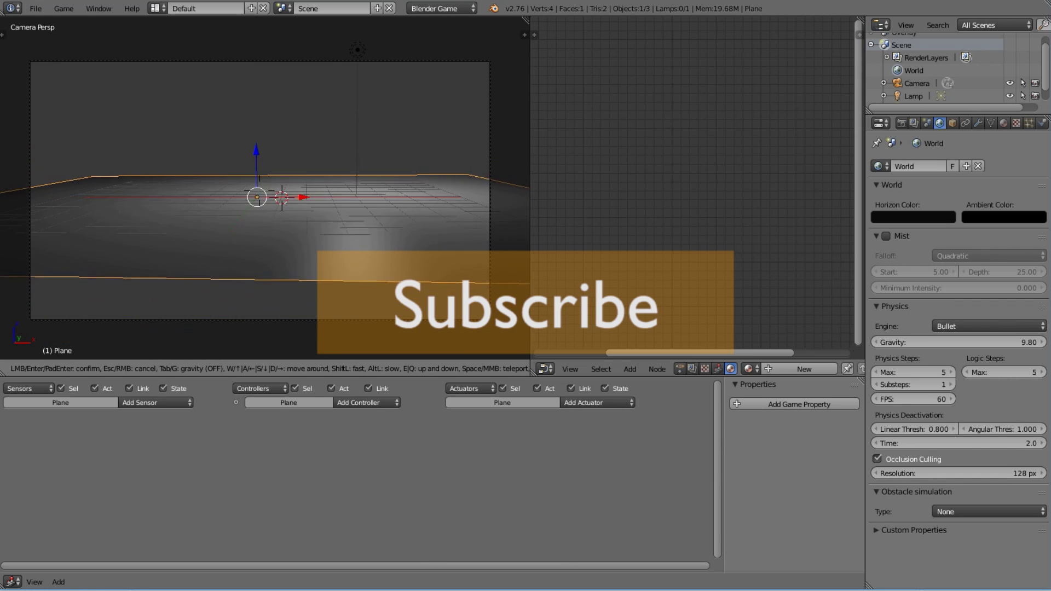
pyautogui.click(325, 226)
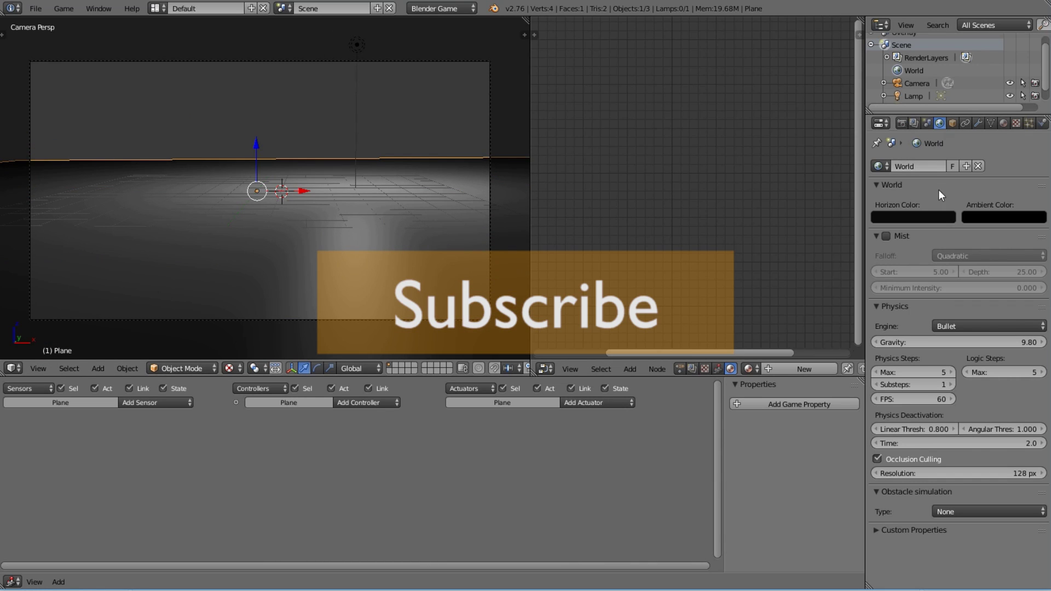
# Enable mist starting at 0.00 and lighten the horizon colour to grey.
pyautogui.click(885, 237)
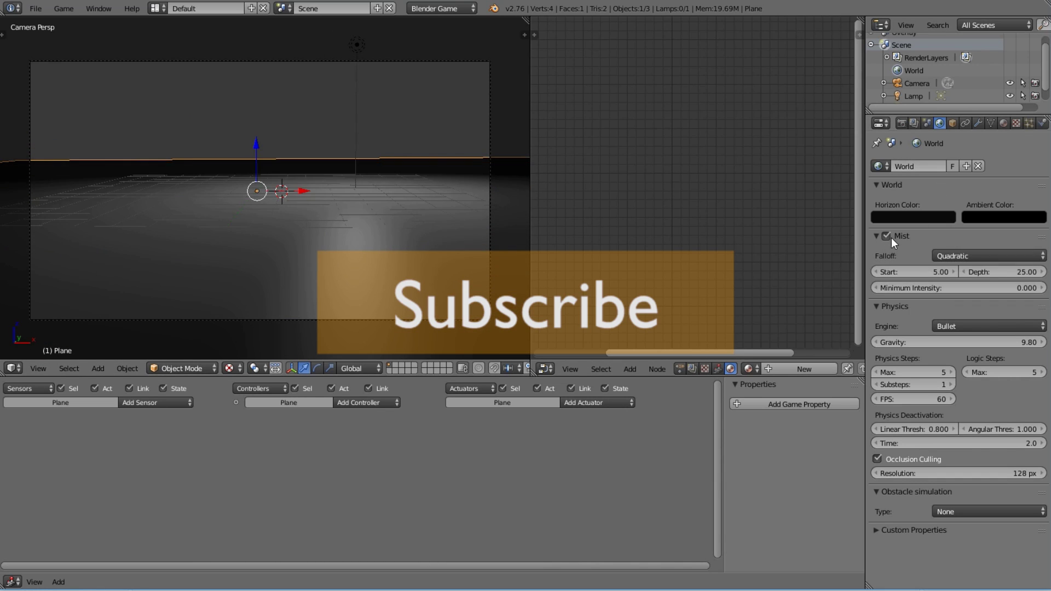
pyautogui.click(951, 218)
pyautogui.moveTo(947, 97); pyautogui.dragTo(946, 63)
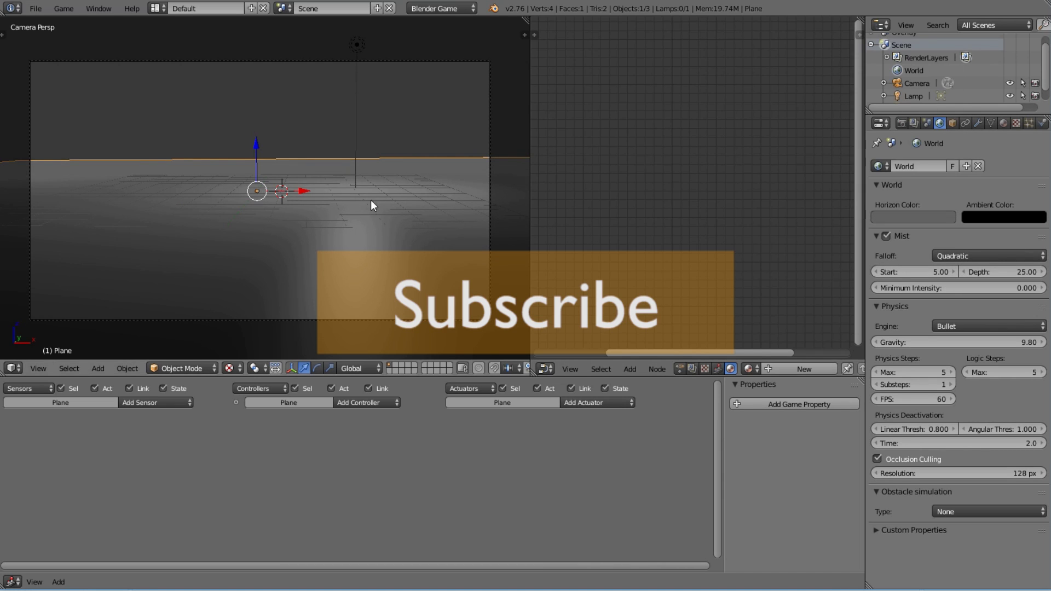
pyautogui.press('p')
pyautogui.press('Escape')
pyautogui.moveTo(941, 270); pyautogui.dragTo(898, 271)
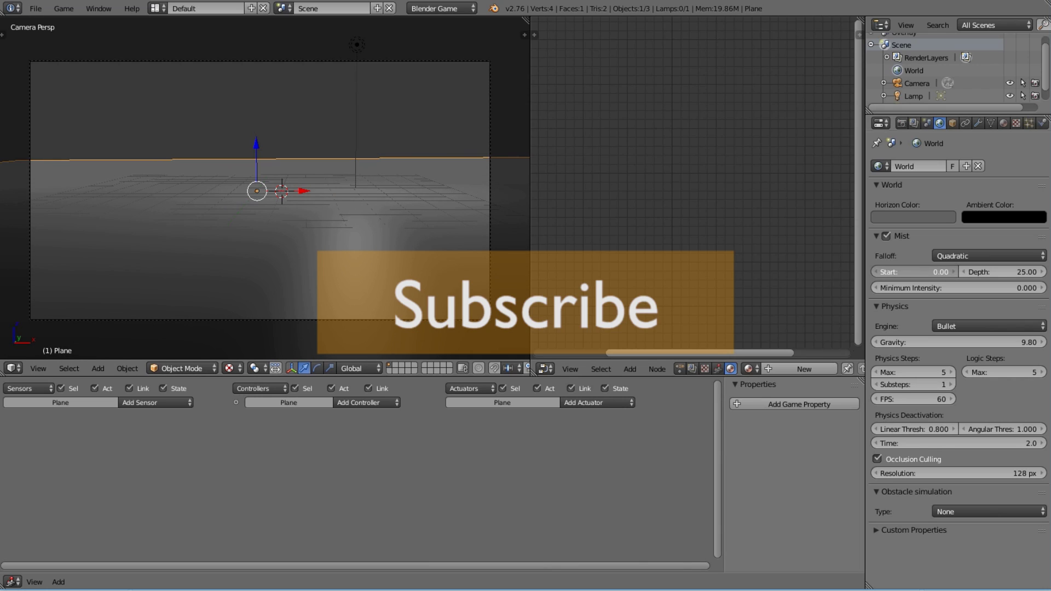